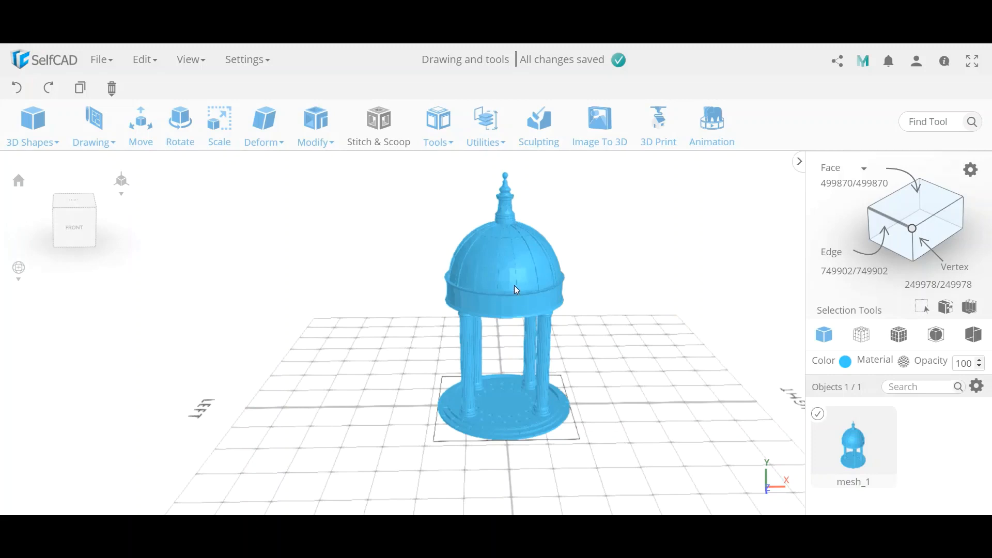
Examine the pavilion's fluted columns, their moulded feet and the ring of holes in the round base
{"action": "scroll", "coordinate": [516, 408], "scroll_direction": "up", "scroll_amount": 10}
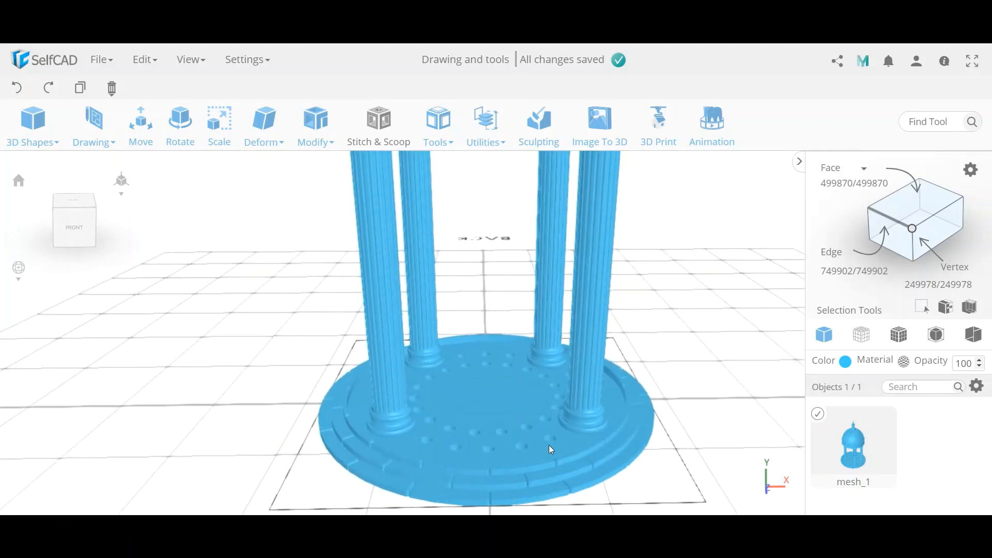
{"action": "scroll", "coordinate": [556, 450], "scroll_direction": "down", "scroll_amount": 5}
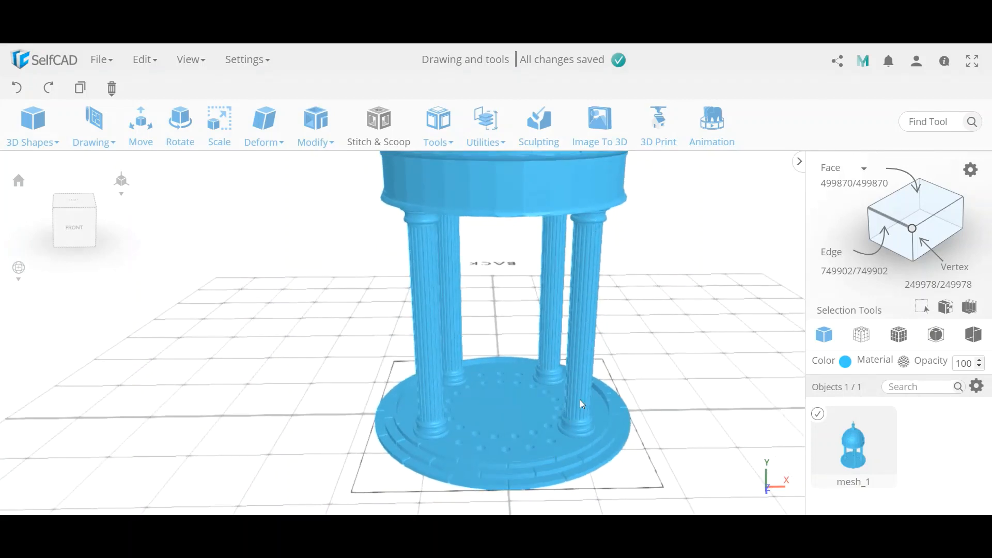
{"action": "scroll", "coordinate": [577, 432], "scroll_direction": "up", "scroll_amount": 8}
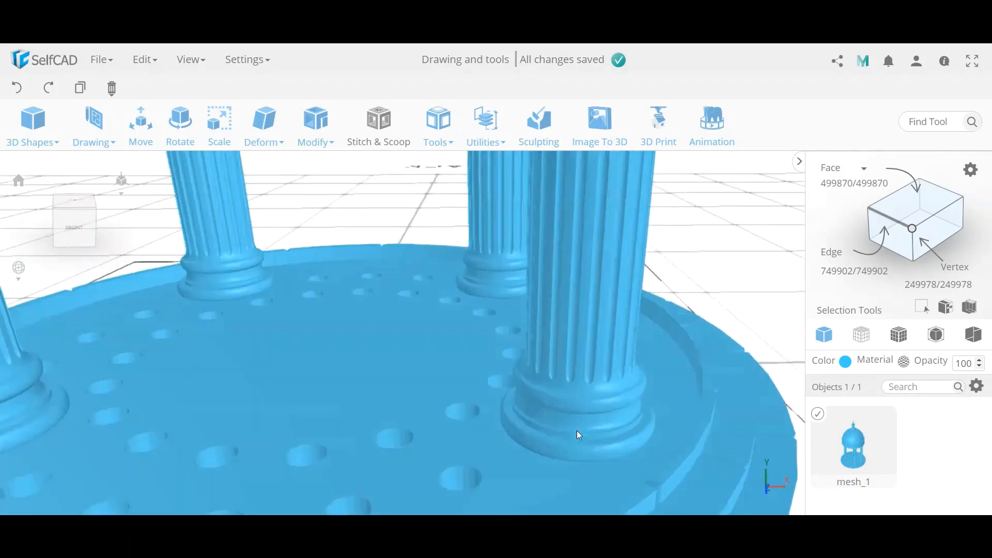
{"action": "scroll", "coordinate": [576, 436], "scroll_direction": "up", "scroll_amount": 5}
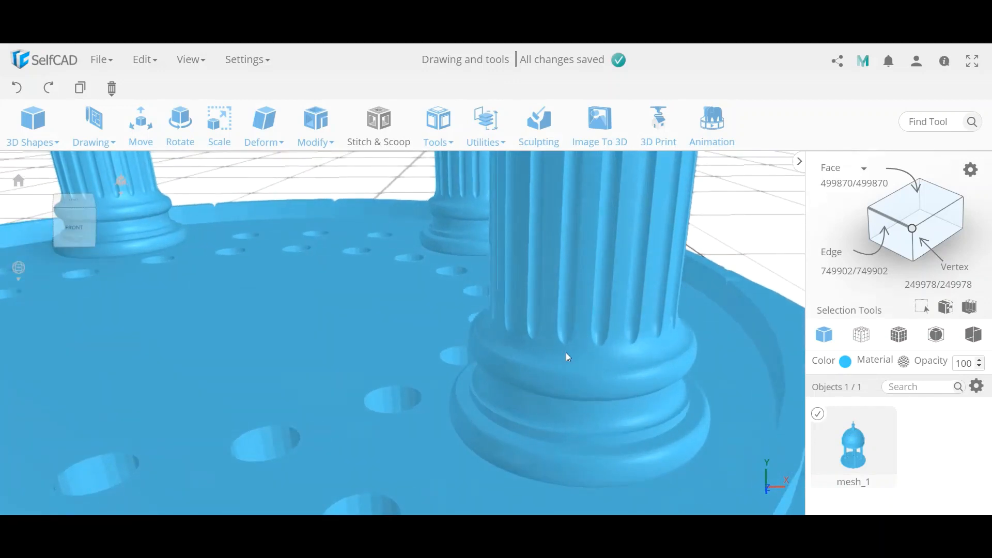
{"action": "scroll", "coordinate": [555, 443], "scroll_direction": "down", "scroll_amount": 10}
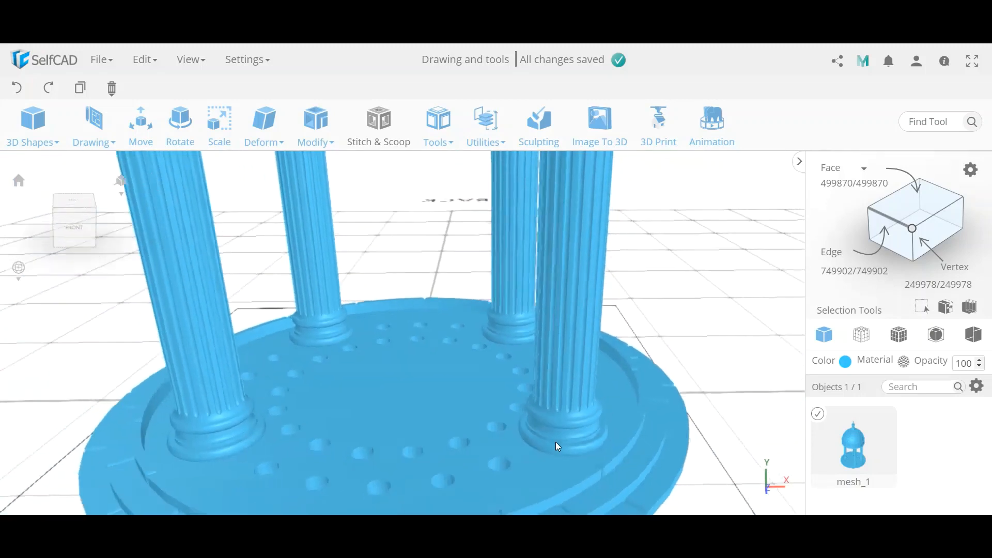
{"action": "scroll", "coordinate": [557, 442], "scroll_direction": "up", "scroll_amount": 5}
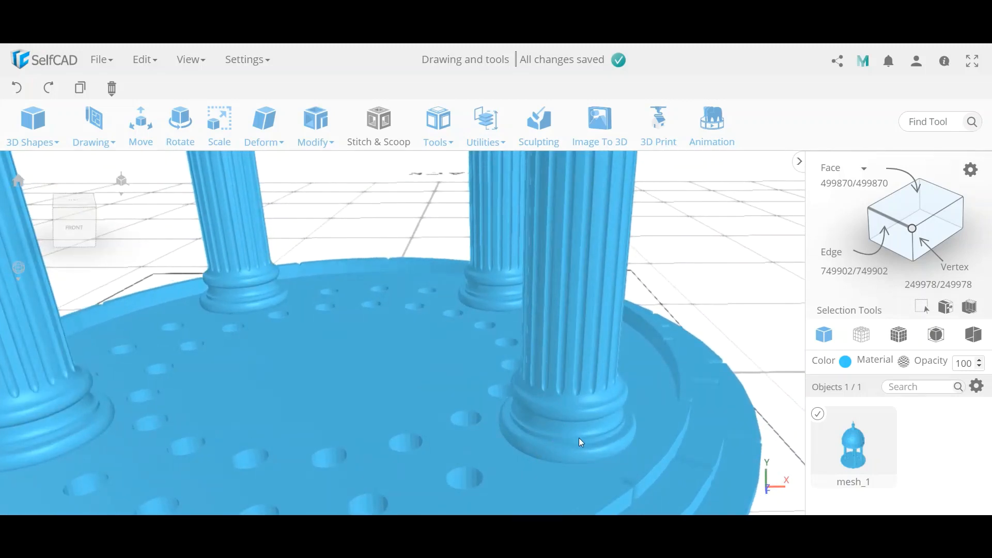
{"action": "scroll", "coordinate": [580, 439], "scroll_direction": "down", "scroll_amount": 8}
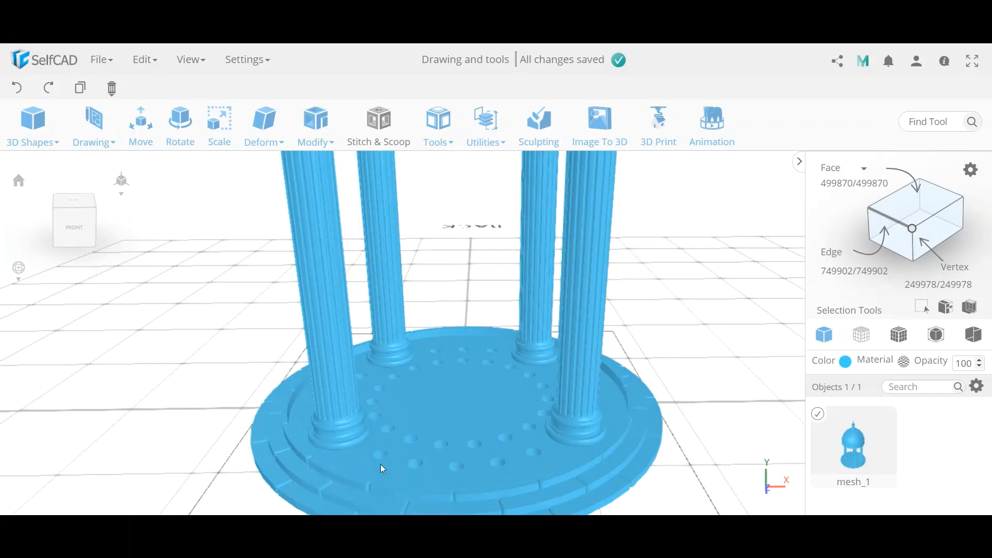
{"action": "scroll", "coordinate": [349, 476], "scroll_direction": "down", "scroll_amount": 4}
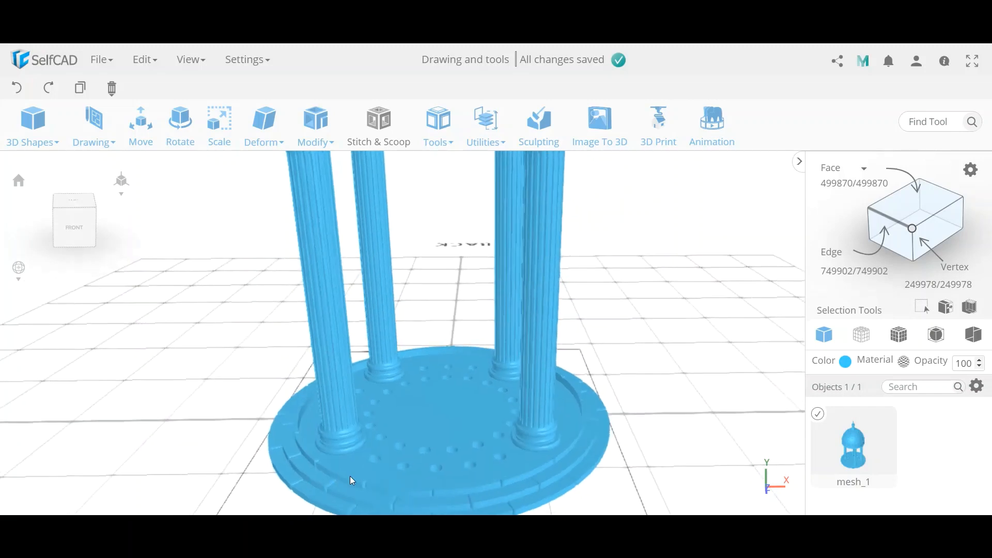
{"action": "scroll", "coordinate": [349, 476], "scroll_direction": "up", "scroll_amount": 1}
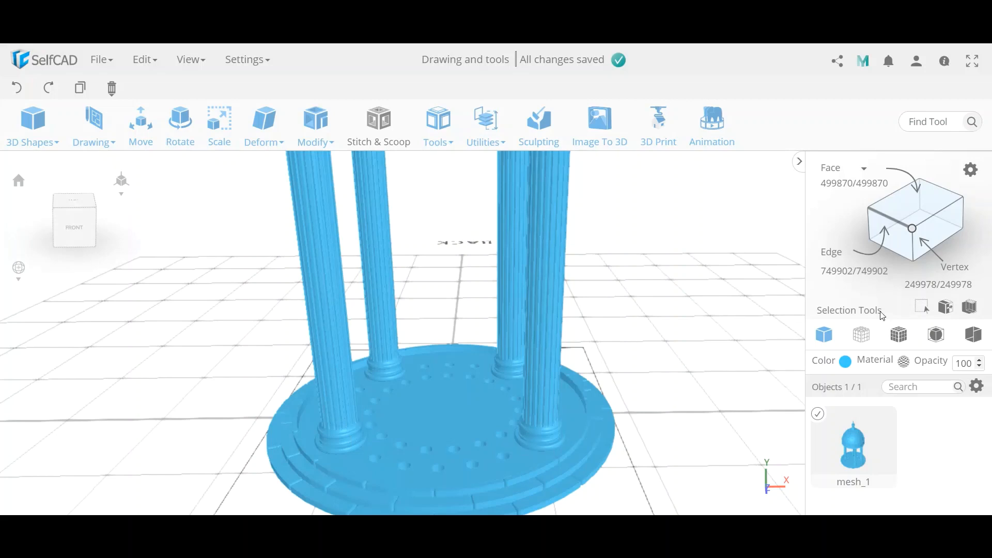
Turn off transparency for Cube Selection and leave the tool without applying a selection
{"action": "left_click", "coordinate": [971, 307]}
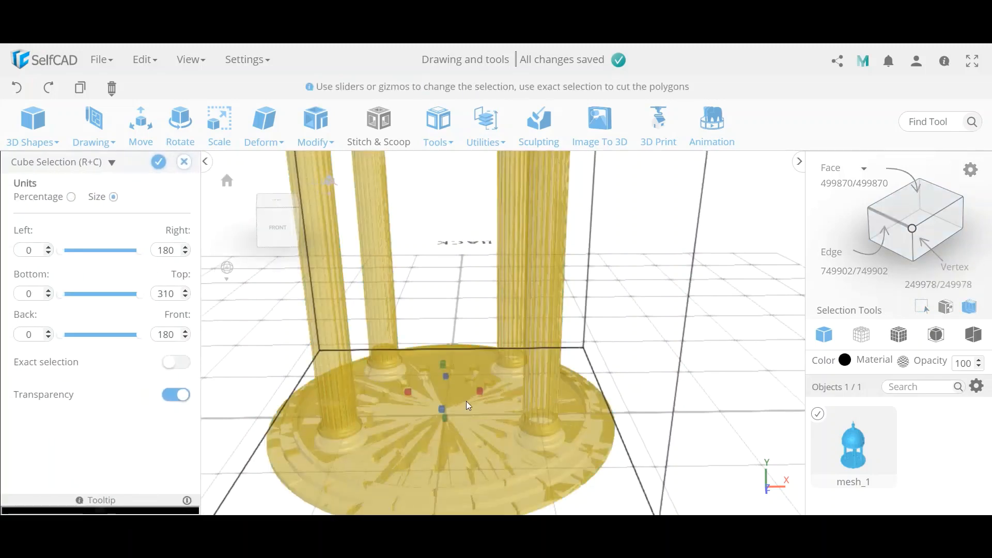
{"action": "scroll", "coordinate": [468, 406], "scroll_direction": "down", "scroll_amount": 5}
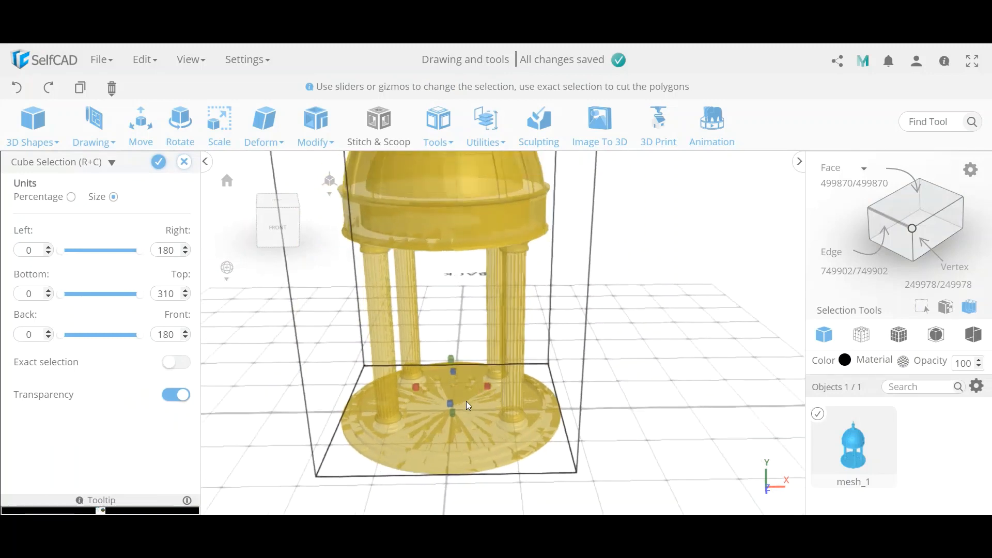
{"action": "scroll", "coordinate": [468, 406], "scroll_direction": "down", "scroll_amount": 5}
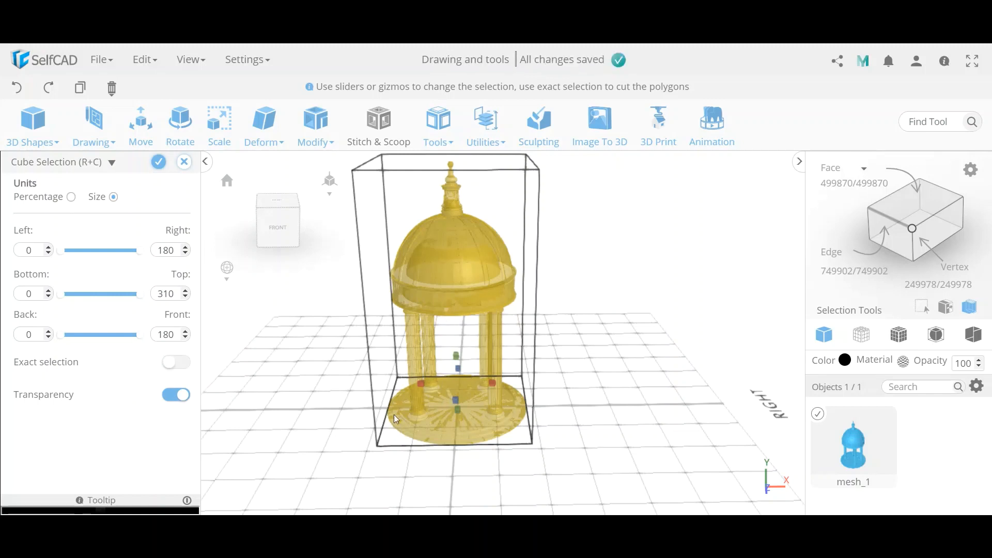
{"action": "scroll", "coordinate": [479, 414], "scroll_direction": "up", "scroll_amount": 5}
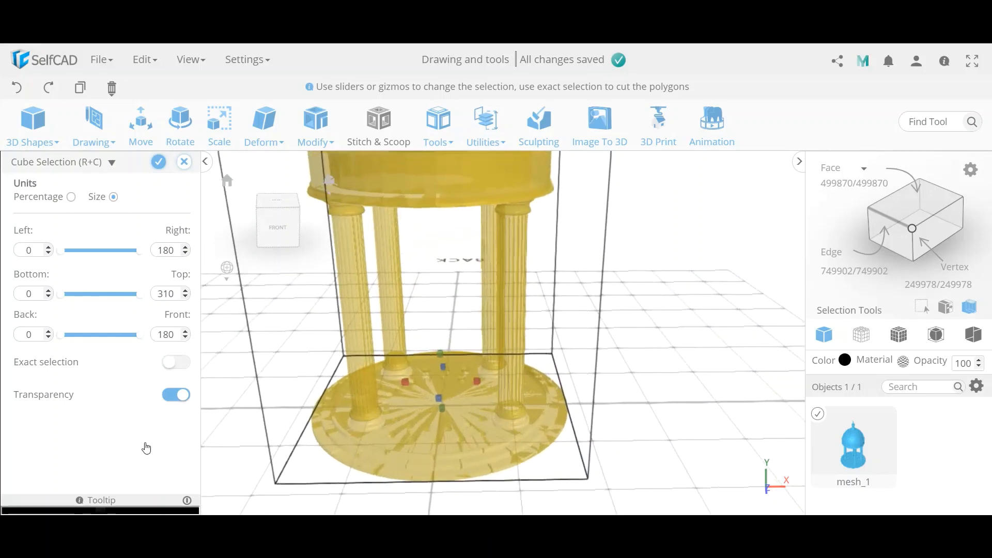
{"action": "left_click", "coordinate": [176, 395]}
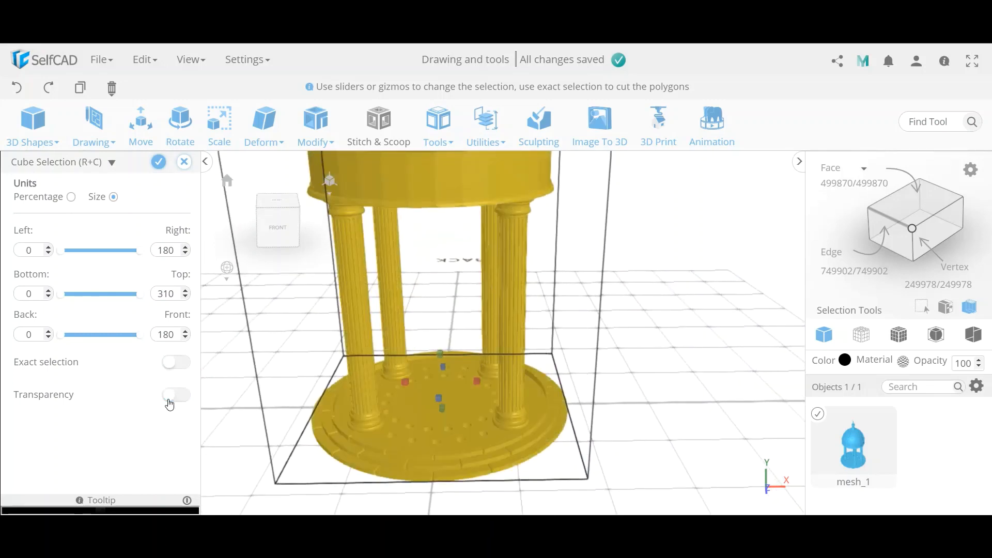
{"action": "scroll", "coordinate": [413, 395], "scroll_direction": "down", "scroll_amount": 5}
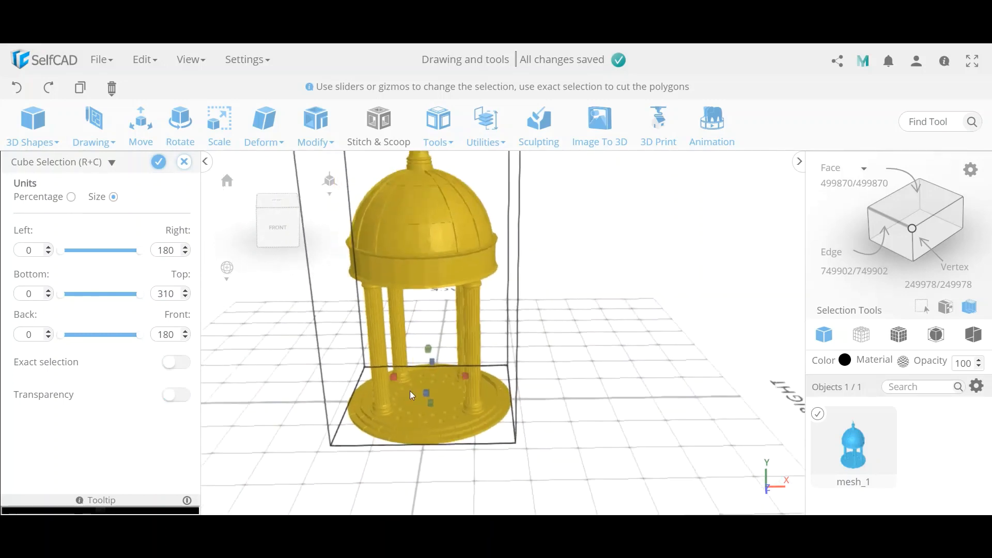
{"action": "scroll", "coordinate": [412, 396], "scroll_direction": "down", "scroll_amount": 2}
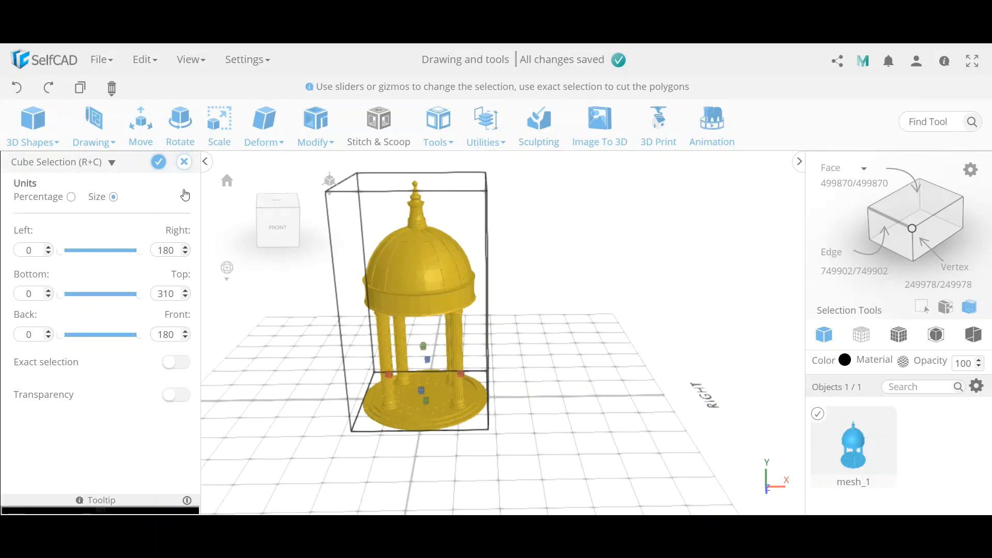
{"action": "left_click", "coordinate": [184, 164]}
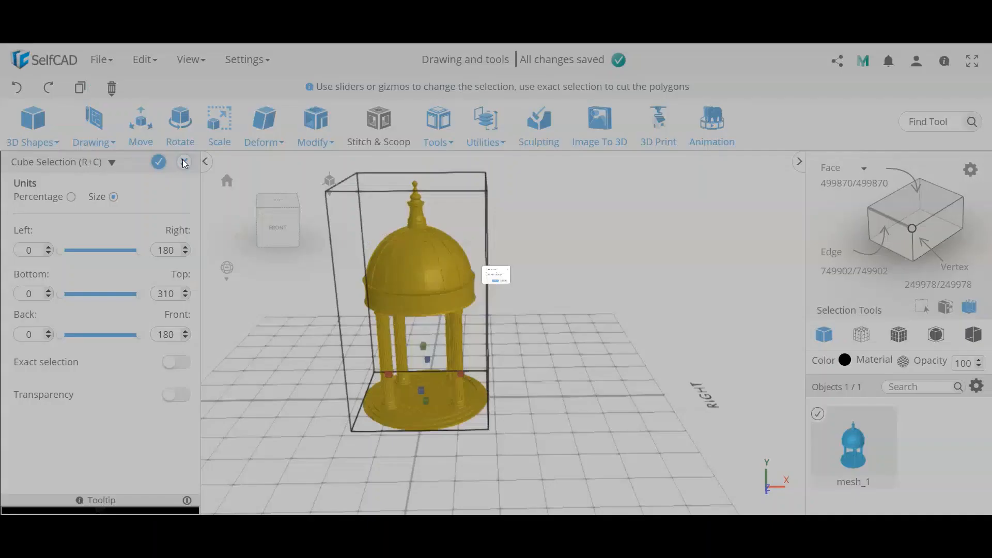
{"action": "left_click", "coordinate": [480, 321]}
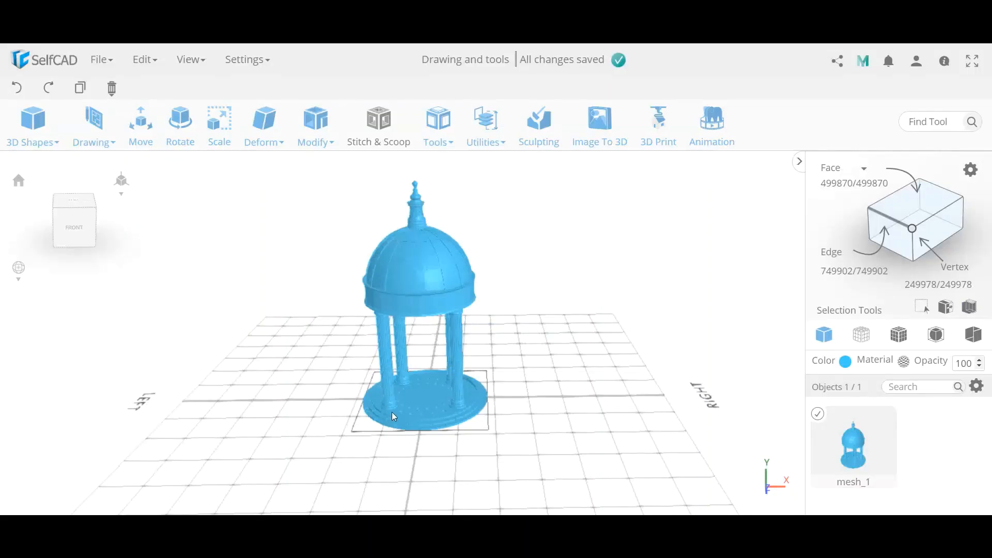
Measure the height of the base's top surface by picking it as the 3D Sketch plane offset, and leave the sketch
{"action": "scroll", "coordinate": [392, 409], "scroll_direction": "up", "scroll_amount": 5}
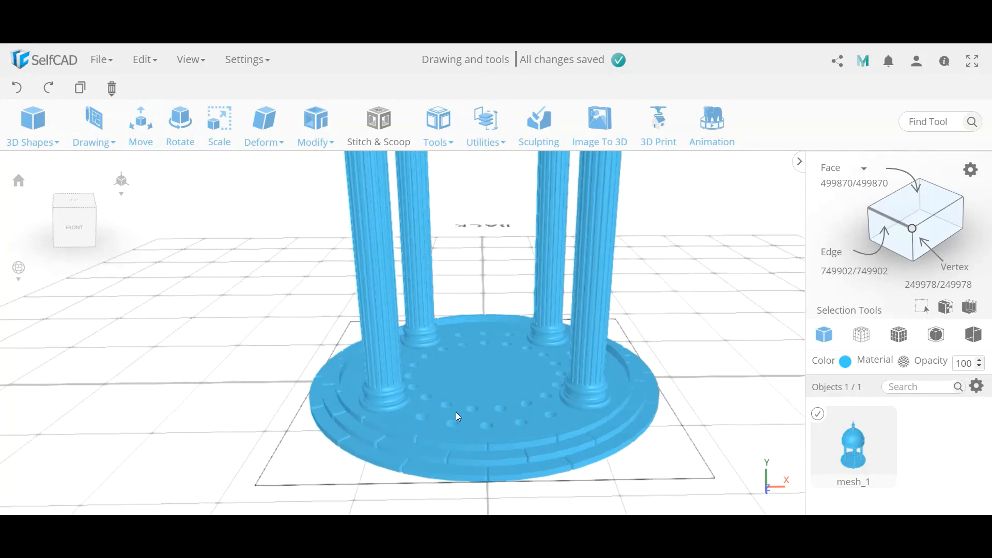
{"action": "scroll", "coordinate": [455, 413], "scroll_direction": "down", "scroll_amount": 5}
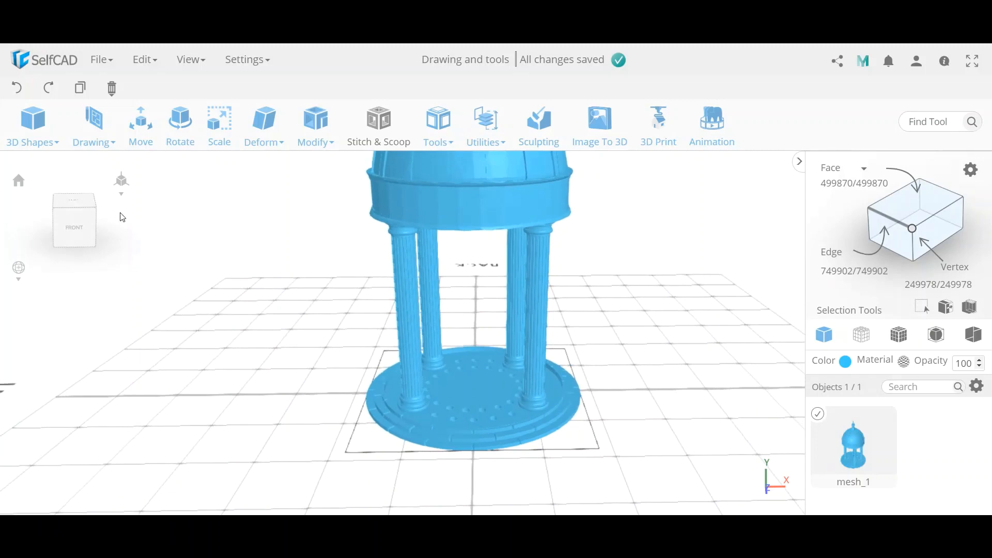
{"action": "left_click", "coordinate": [92, 132]}
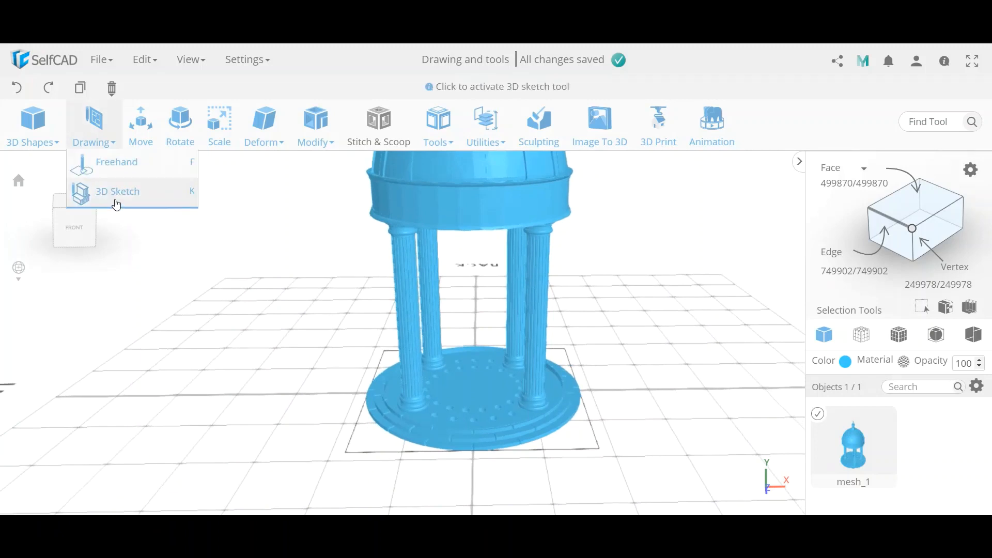
{"action": "left_click", "coordinate": [117, 203]}
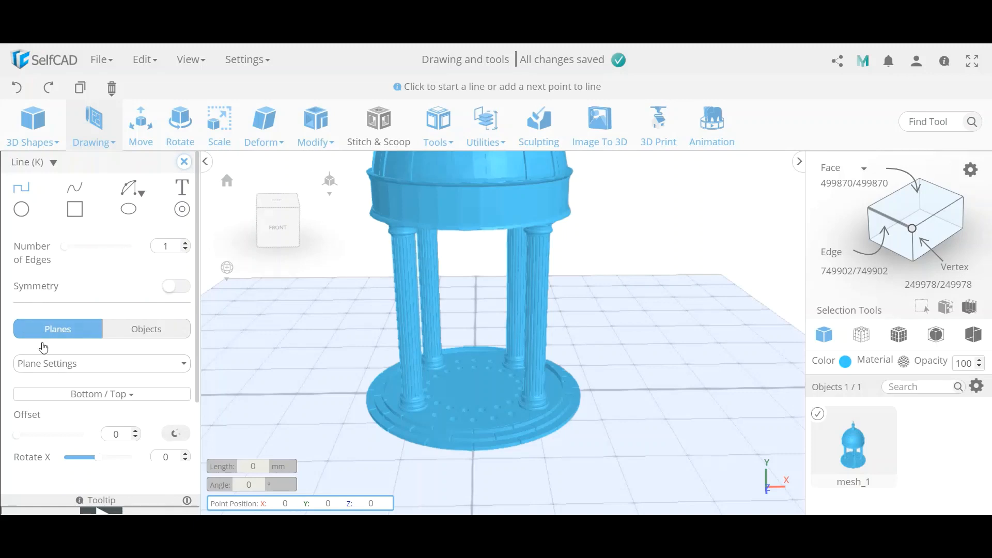
{"action": "left_click", "coordinate": [178, 432]}
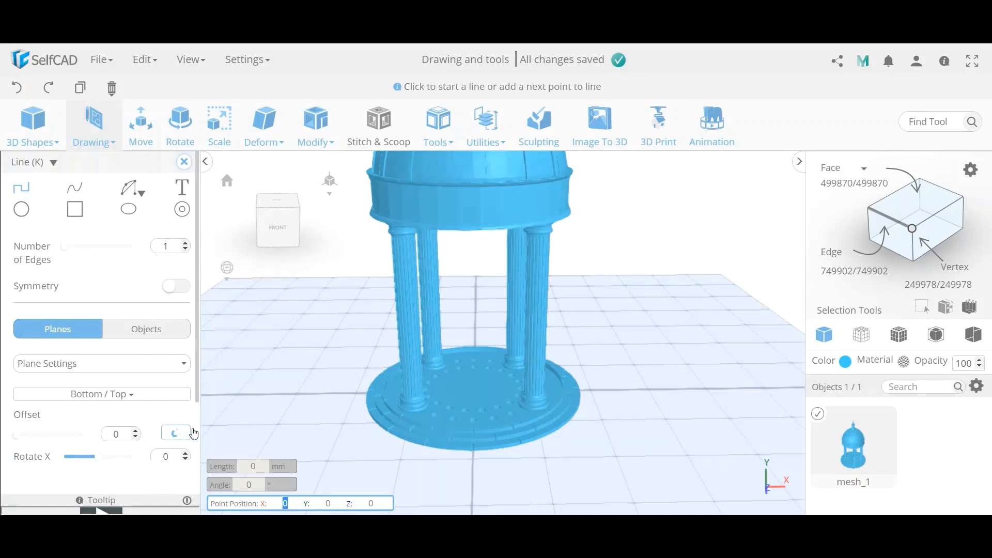
{"action": "left_click", "coordinate": [469, 393]}
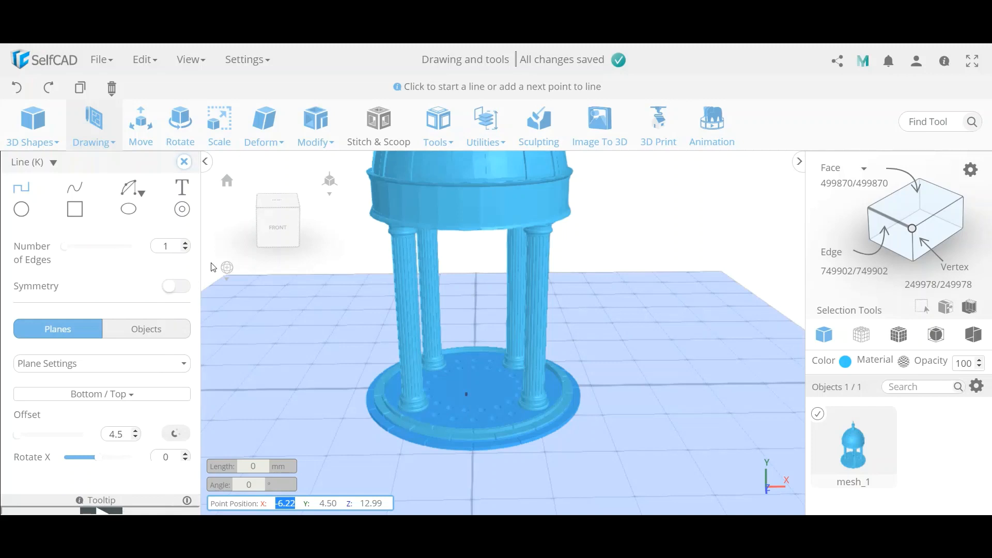
{"action": "left_click", "coordinate": [184, 163]}
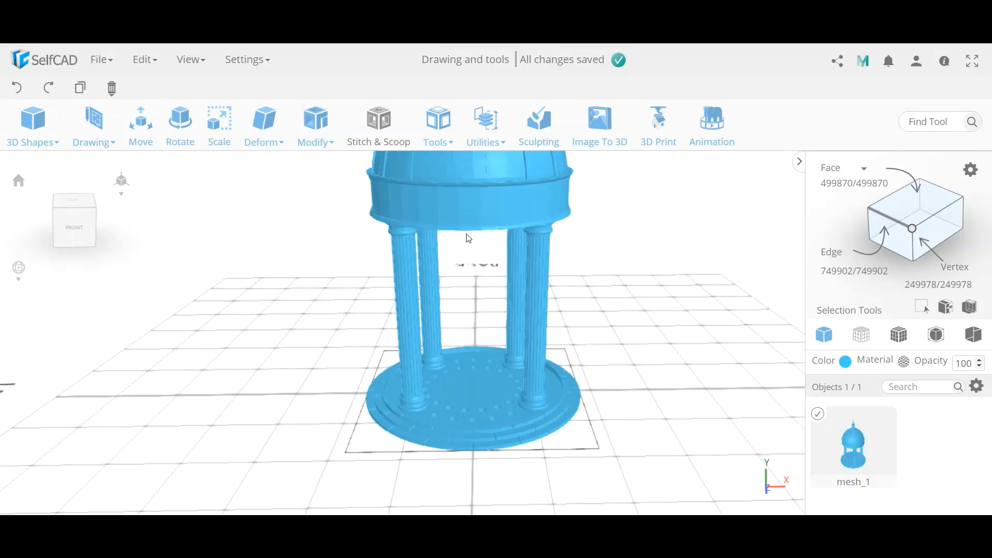
Start a Cube Selection on the pavilion and set its Bottom limit to 4.5 and its Top limit to 154.5
{"action": "left_click", "coordinate": [968, 309]}
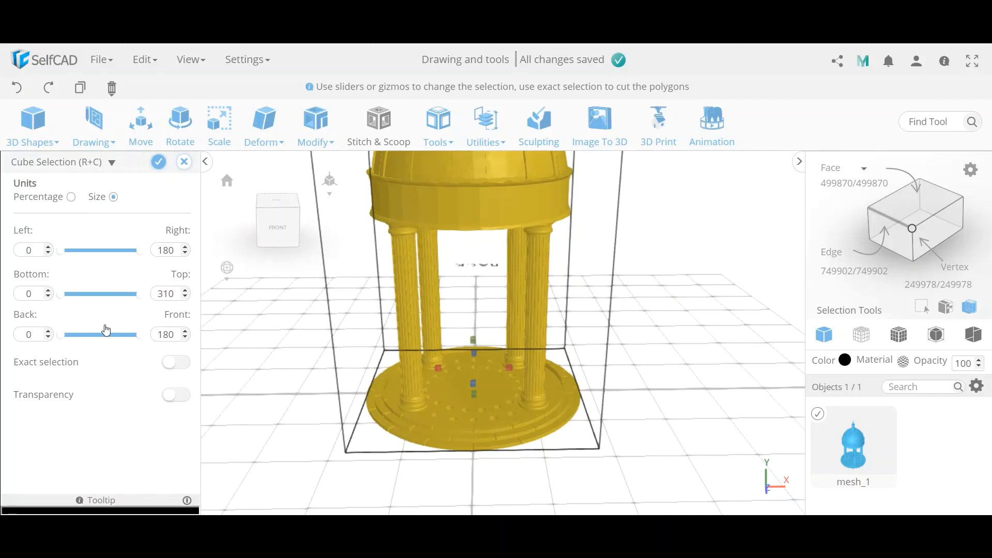
{"action": "left_click", "coordinate": [32, 294]}
{"action": "key", "text": "BackSpace"}
{"action": "type", "text": "4.5"}
{"action": "key", "text": "Return"}
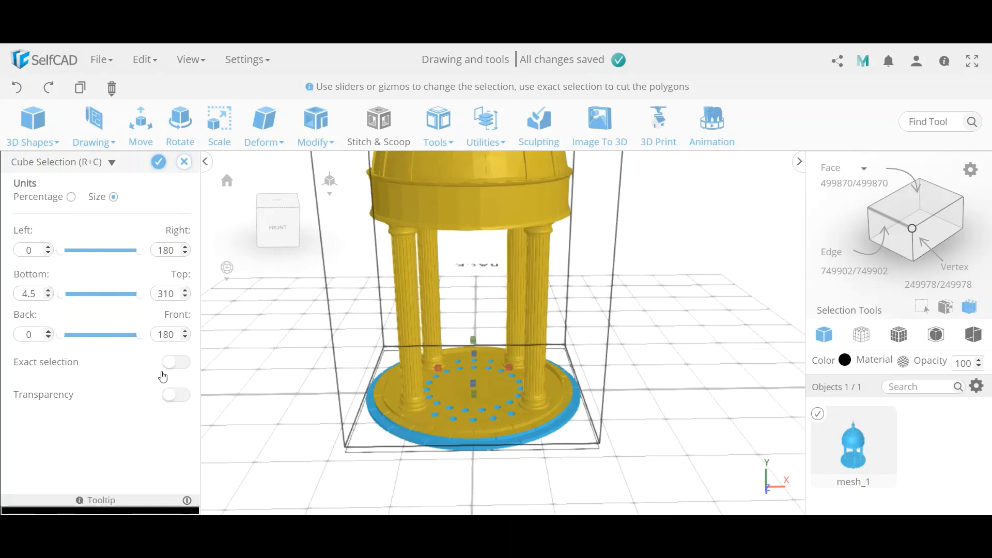
{"action": "double_click", "coordinate": [173, 293]}
{"action": "type", "text": "154.5"}
{"action": "key", "text": "Return"}
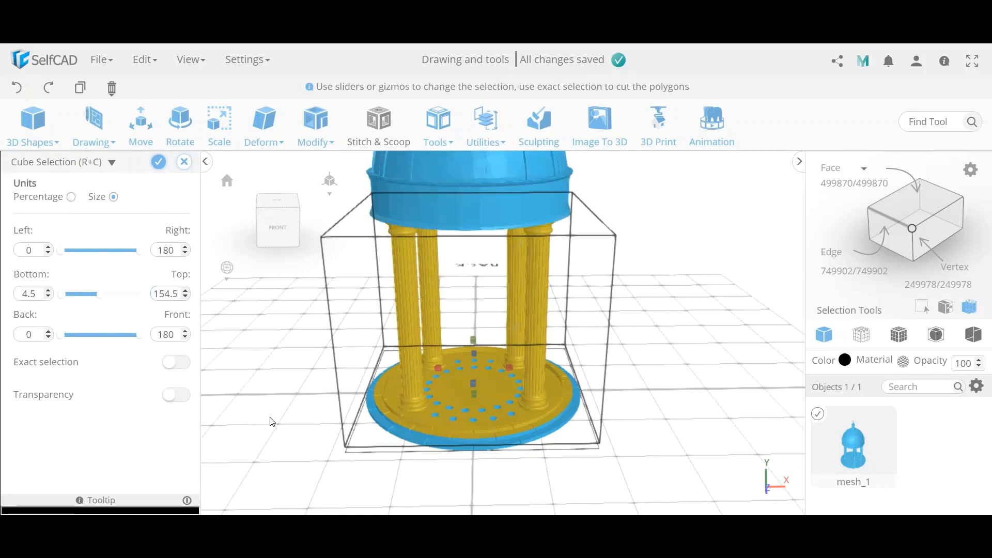
Set the Right limit of the cube selection to 150
{"action": "mouse_move", "coordinate": [273, 421]}
{"action": "left_mouse_down"}
{"action": "mouse_move", "coordinate": [460, 401]}
{"action": "mouse_move", "coordinate": [455, 386]}
{"action": "mouse_move", "coordinate": [415, 413]}
{"action": "mouse_move", "coordinate": [294, 408]}
{"action": "mouse_move", "coordinate": [292, 419]}
{"action": "left_mouse_up"}
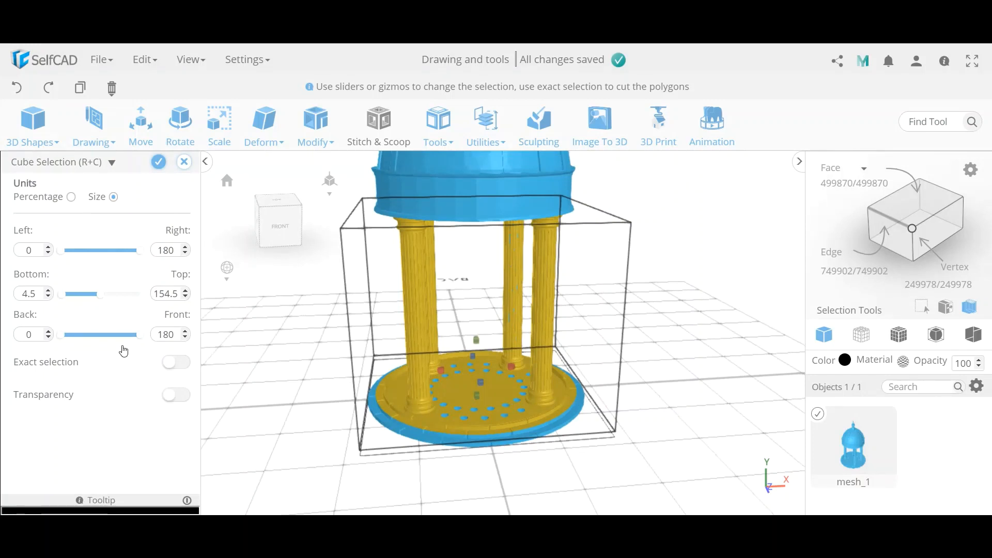
{"action": "mouse_move", "coordinate": [274, 379]}
{"action": "left_mouse_down"}
{"action": "mouse_move", "coordinate": [326, 383]}
{"action": "mouse_move", "coordinate": [266, 375]}
{"action": "mouse_move", "coordinate": [269, 388]}
{"action": "mouse_move", "coordinate": [261, 377]}
{"action": "left_mouse_up"}
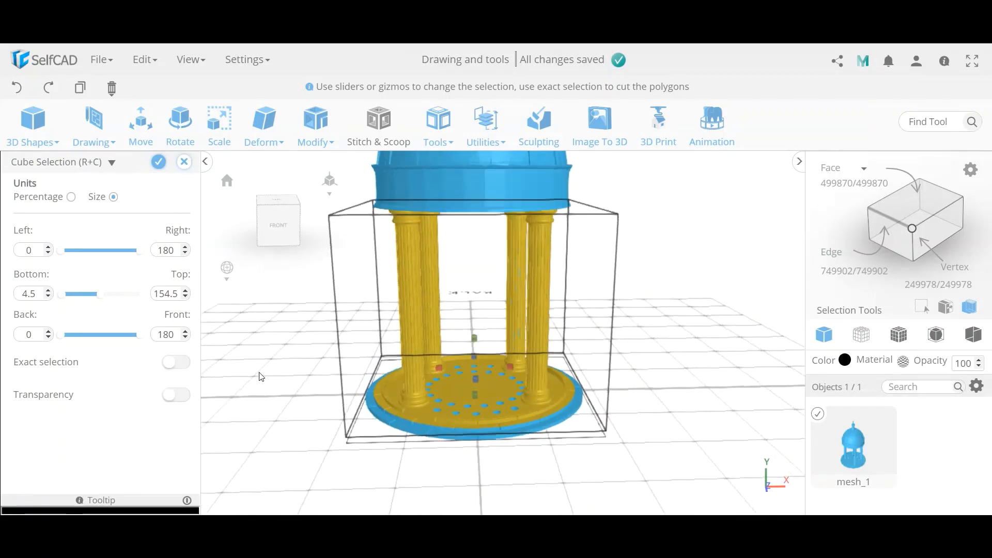
{"action": "double_click", "coordinate": [171, 251]}
{"action": "type", "text": "150"}
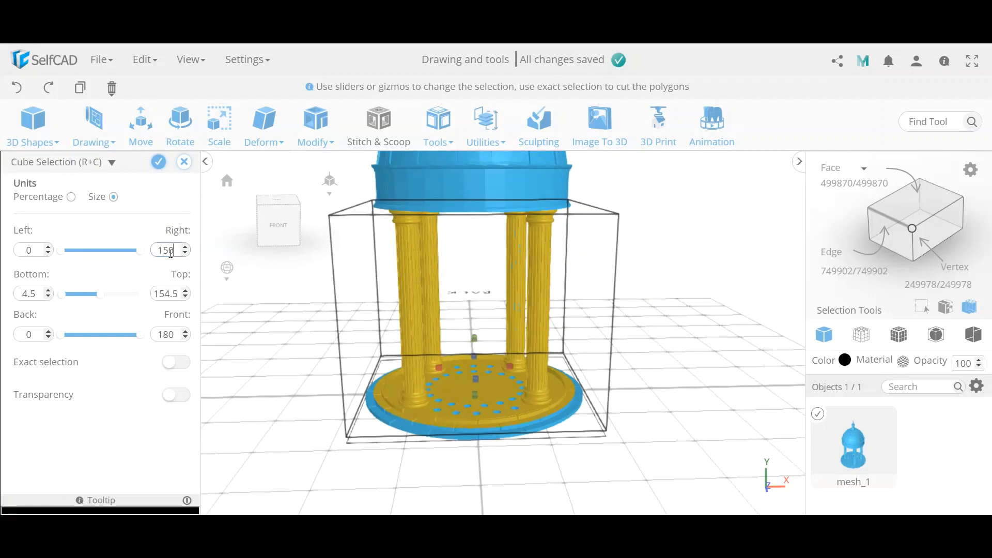
{"action": "key", "text": "Return"}
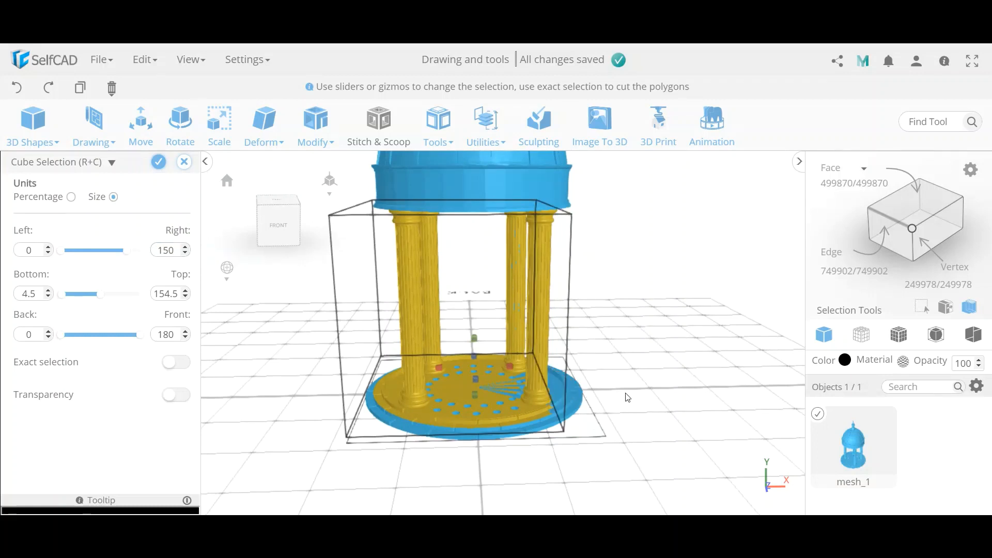
Set the Right limit of the cube selection to 151 so it fully encloses the right-hand columns
{"action": "left_click_drag", "start_coordinate": [685, 410], "coordinate": [541, 426]}
{"action": "scroll", "coordinate": [499, 421], "scroll_direction": "up", "scroll_amount": 5}
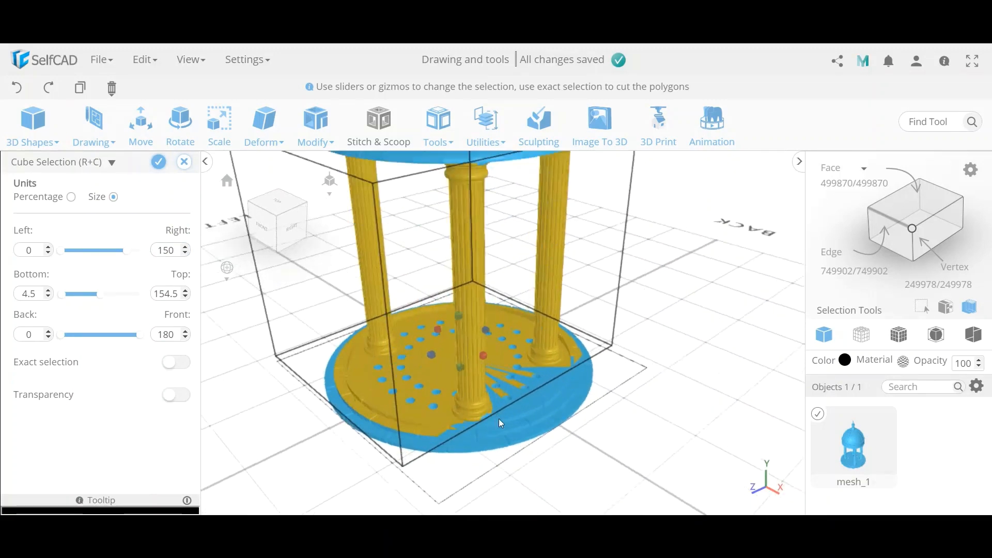
{"action": "scroll", "coordinate": [499, 420], "scroll_direction": "down", "scroll_amount": 5}
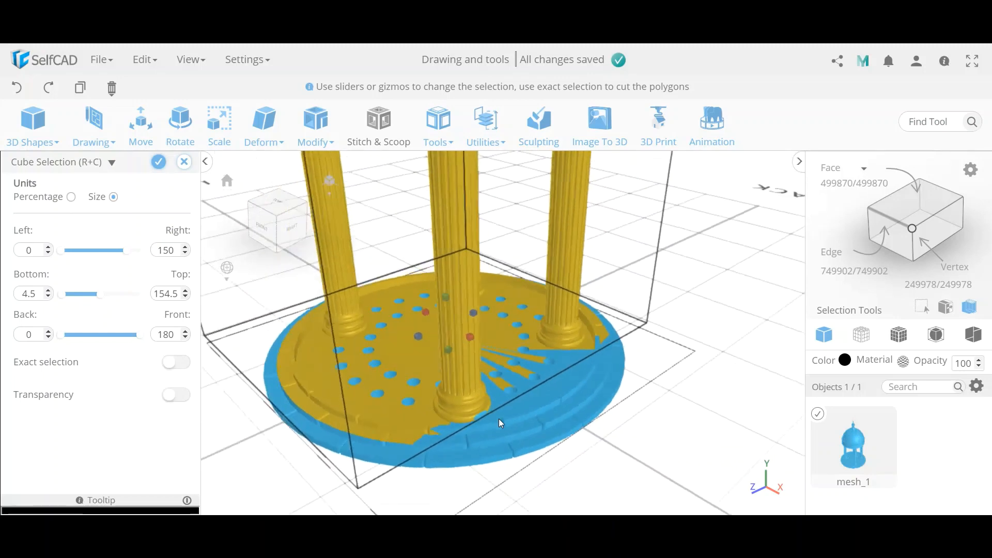
{"action": "double_click", "coordinate": [174, 250]}
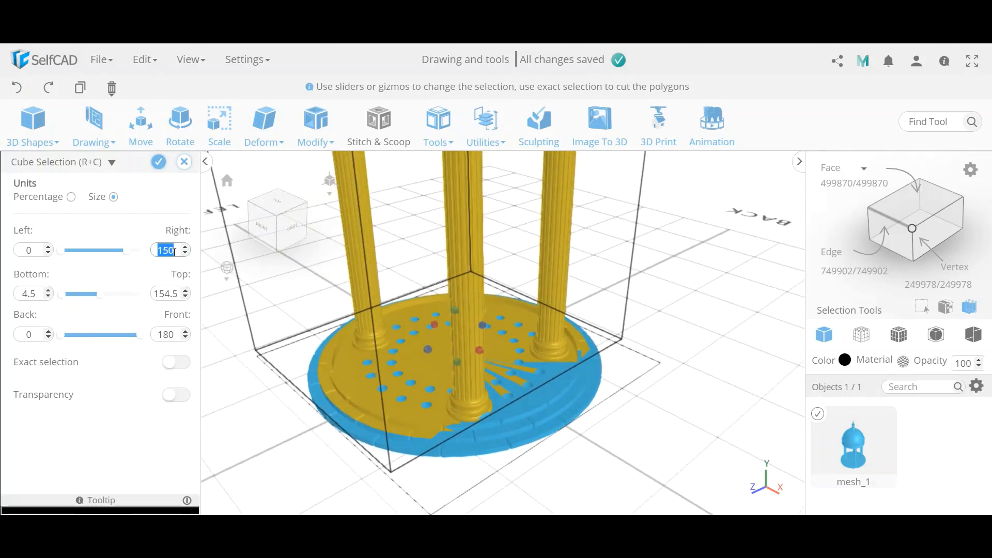
{"action": "type", "text": "151"}
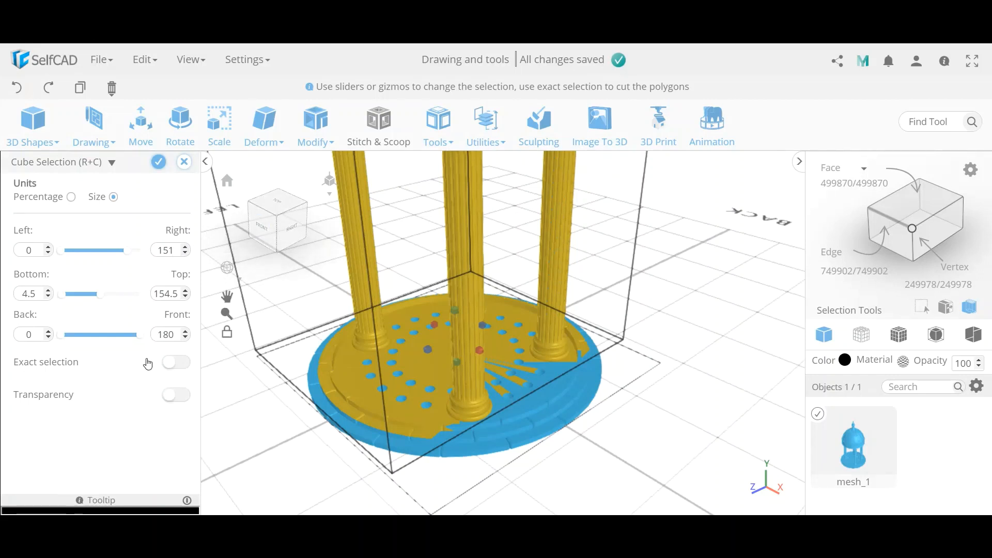
Set the Front limit of the cube selection to 151 and keep the current selection
{"action": "double_click", "coordinate": [173, 339]}
{"action": "type", "text": "151"}
{"action": "key", "text": "Return"}
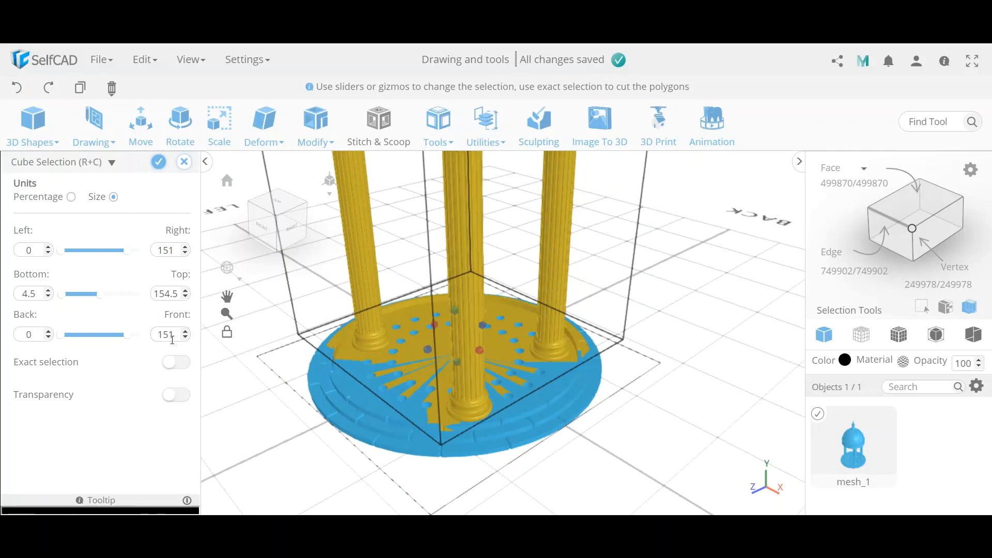
{"action": "double_click", "coordinate": [173, 339]}
{"action": "left_click", "coordinate": [557, 488]}
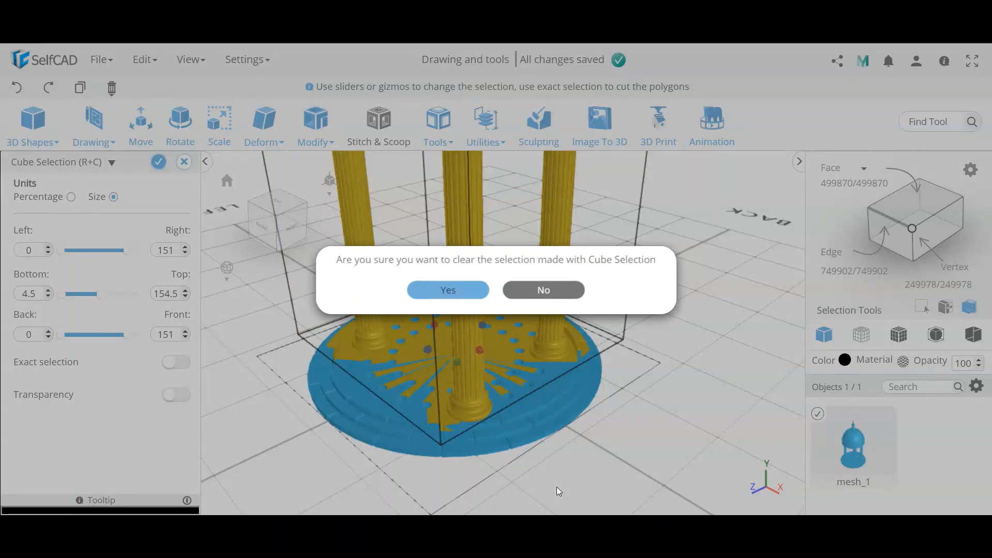
{"action": "left_click", "coordinate": [547, 291]}
Narrow the cube selection to one front column by adjusting its limits to Front 133, Back 107 and Left 123
{"action": "left_click_drag", "start_coordinate": [606, 443], "coordinate": [549, 445]}
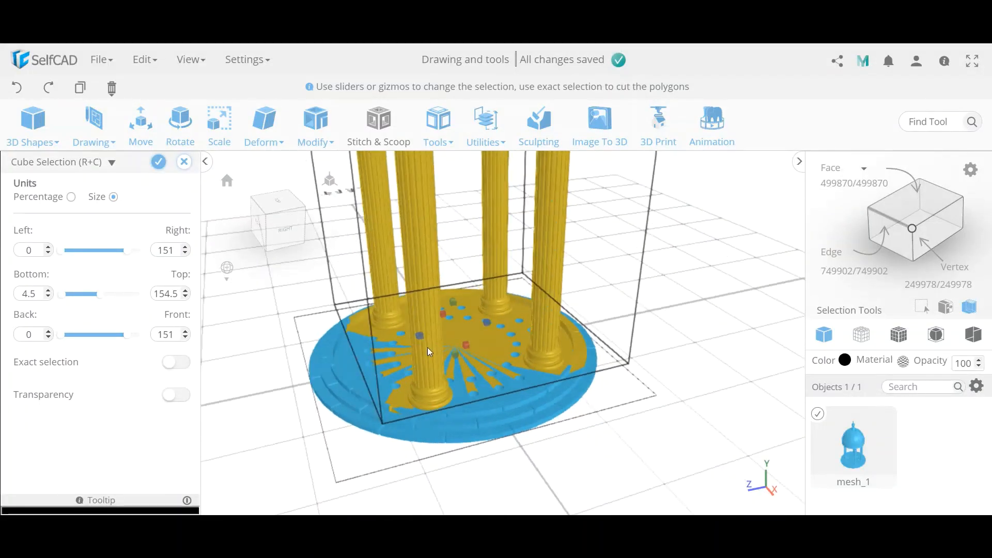
{"action": "left_click_drag", "start_coordinate": [420, 334], "coordinate": [449, 334]}
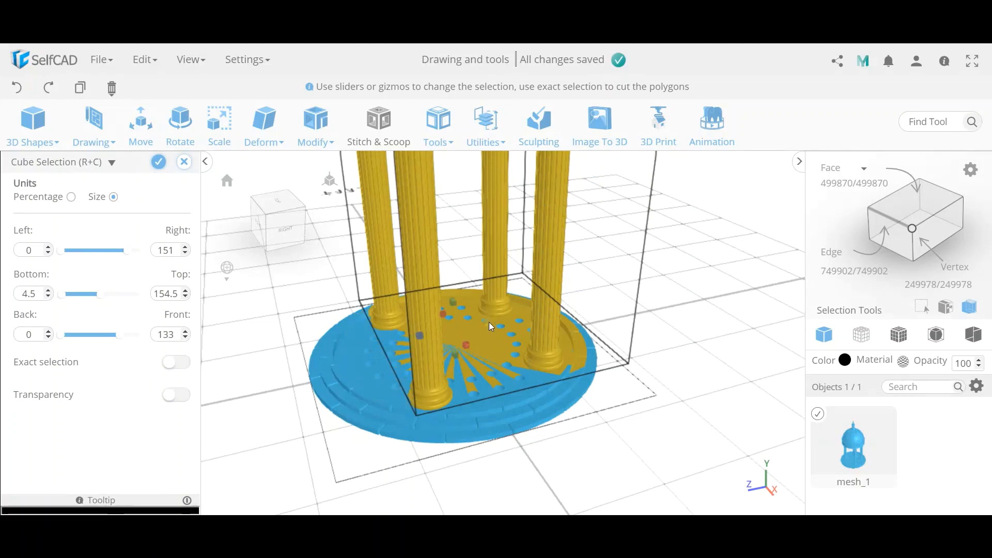
{"action": "left_click_drag", "start_coordinate": [489, 321], "coordinate": [316, 354]}
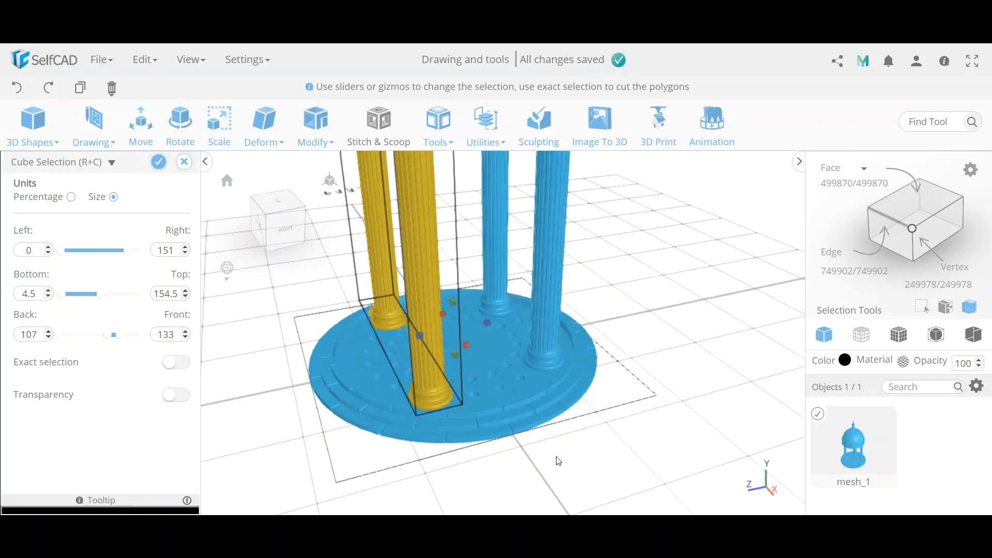
{"action": "left_click_drag", "start_coordinate": [551, 460], "coordinate": [683, 468]}
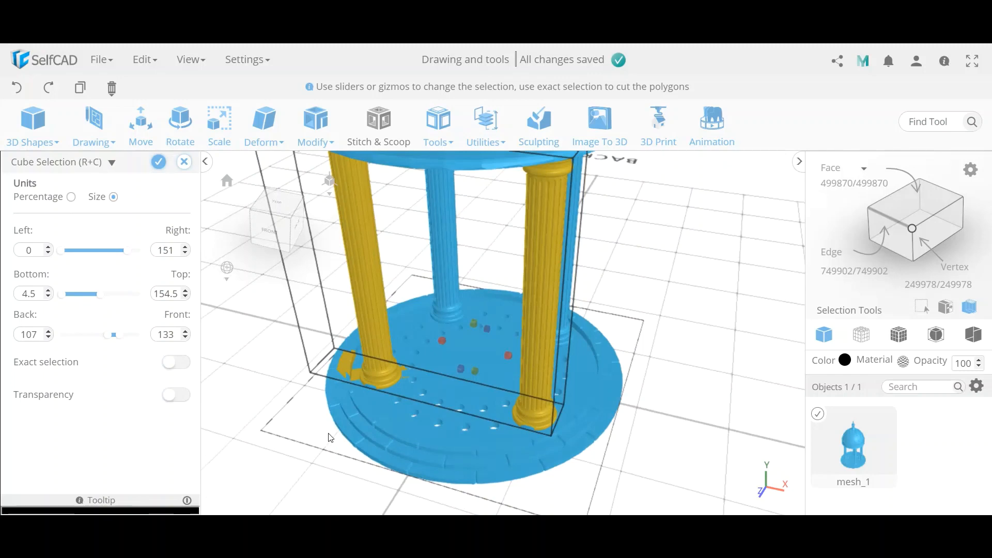
{"action": "left_click_drag", "start_coordinate": [331, 436], "coordinate": [575, 386]}
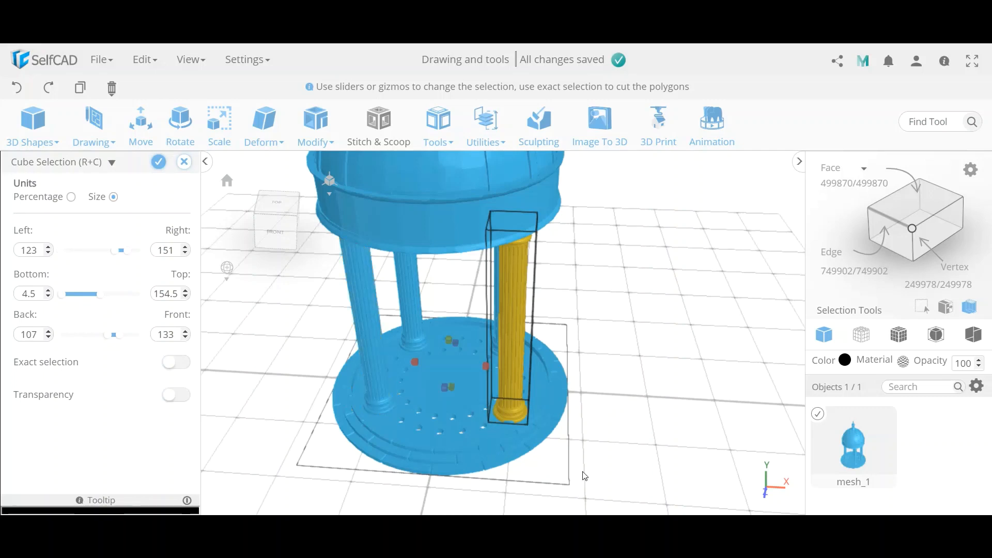
Increase the Front limit to 134 so the box clears the column's base, and apply the cube selection
{"action": "left_click_drag", "start_coordinate": [584, 476], "coordinate": [398, 476]}
{"action": "left_click", "coordinate": [185, 332]}
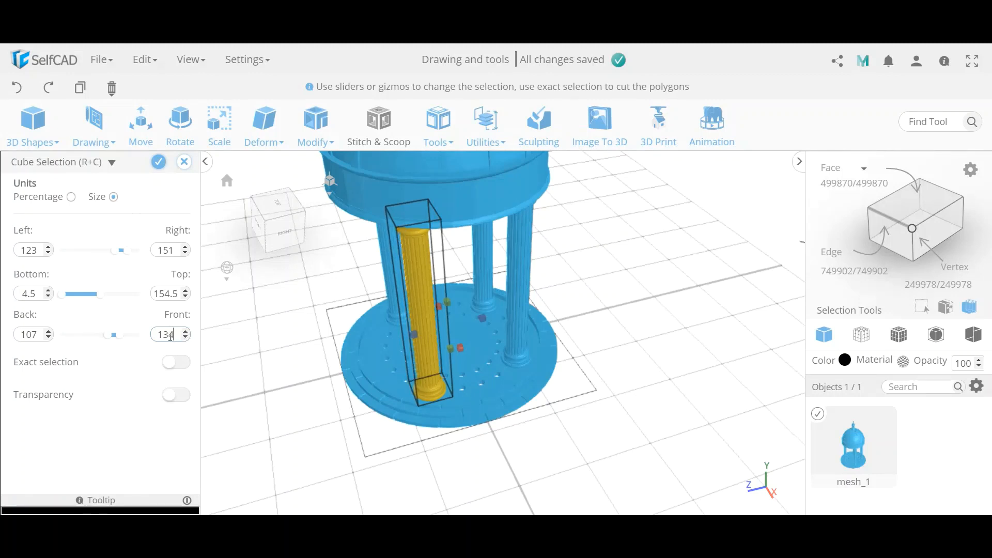
{"action": "scroll", "coordinate": [413, 420], "scroll_direction": "up", "scroll_amount": 5}
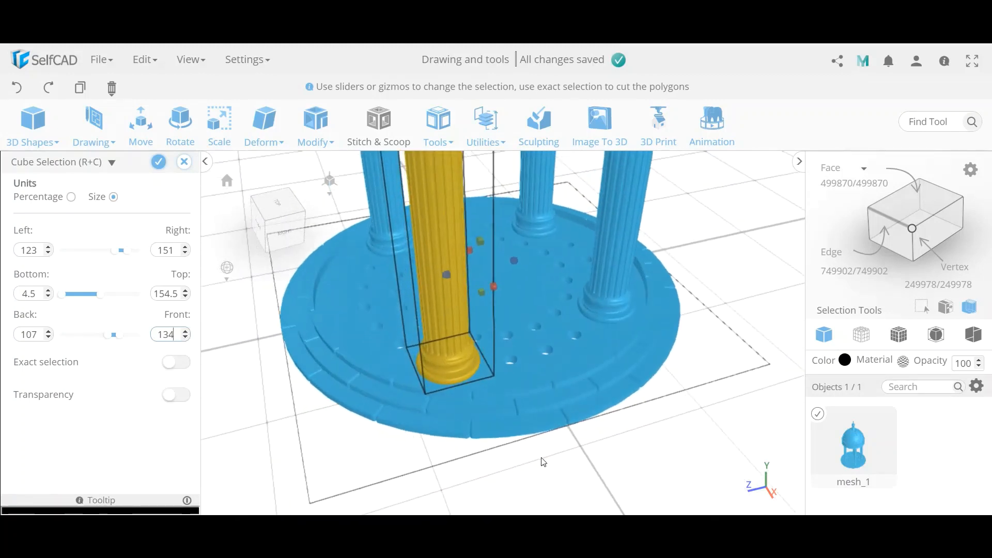
{"action": "left_click_drag", "start_coordinate": [543, 459], "coordinate": [613, 467]}
{"action": "scroll", "coordinate": [614, 466], "scroll_direction": "down", "scroll_amount": 5}
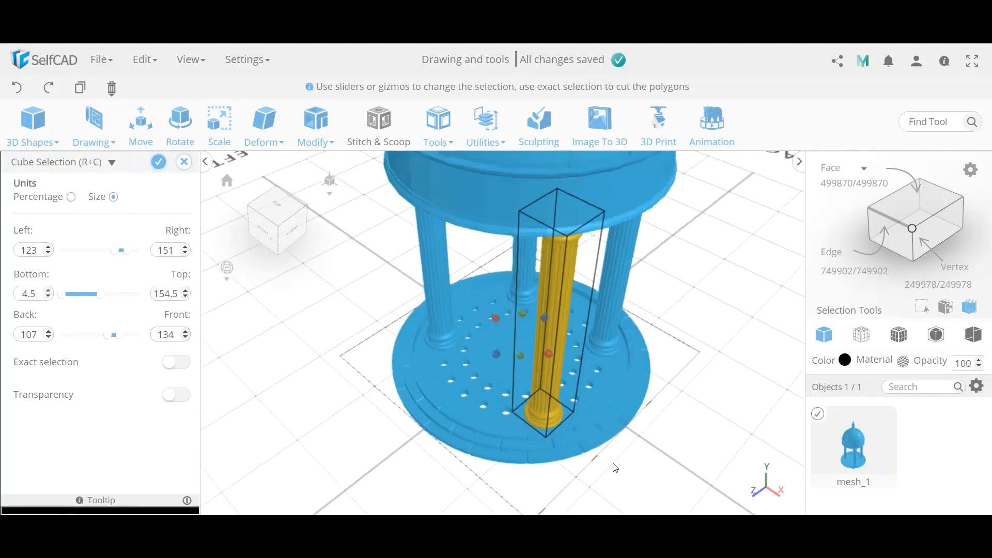
{"action": "right_click_drag", "start_coordinate": [483, 470], "coordinate": [429, 484]}
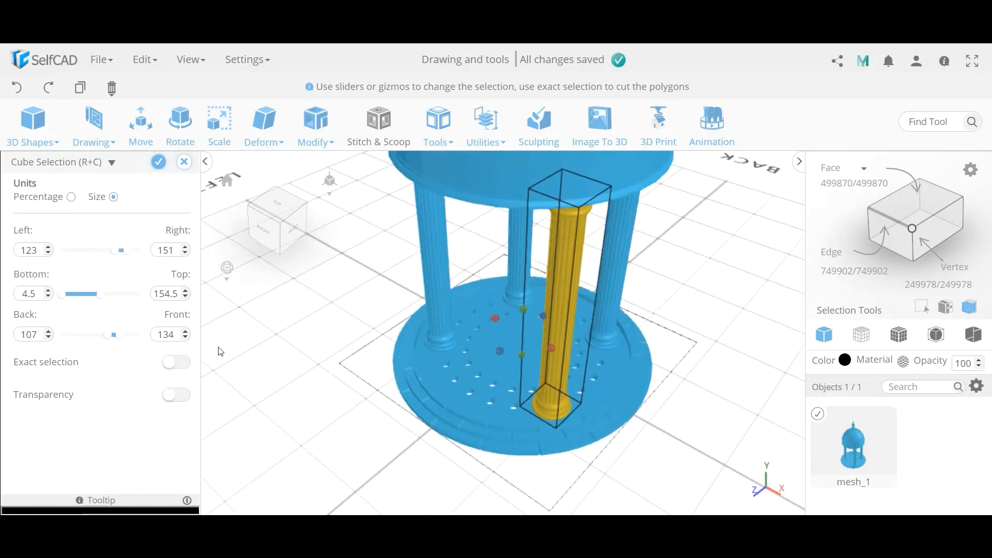
{"action": "left_click", "coordinate": [158, 163]}
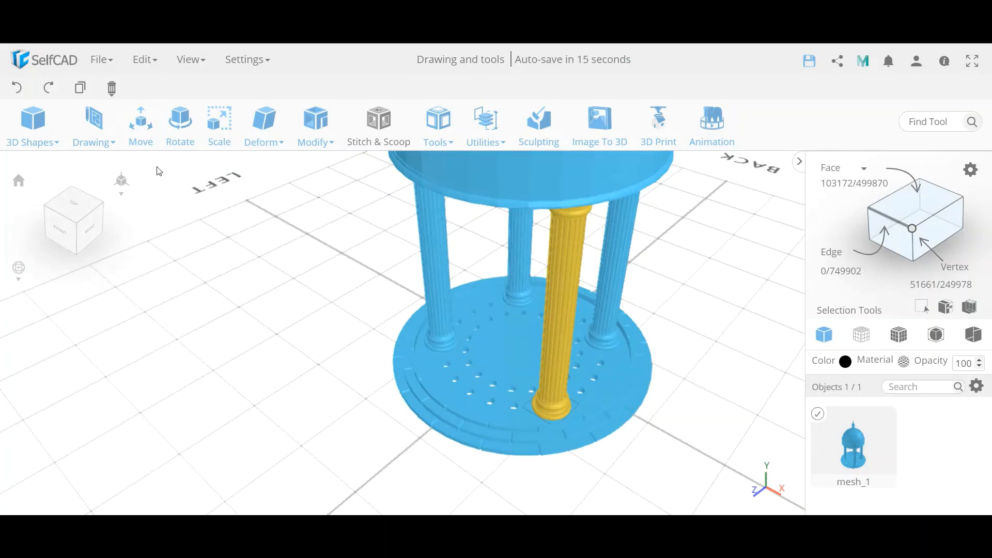
Split the selected column from the pavilion into a separate object and isolate it
{"action": "left_click", "coordinate": [496, 117]}
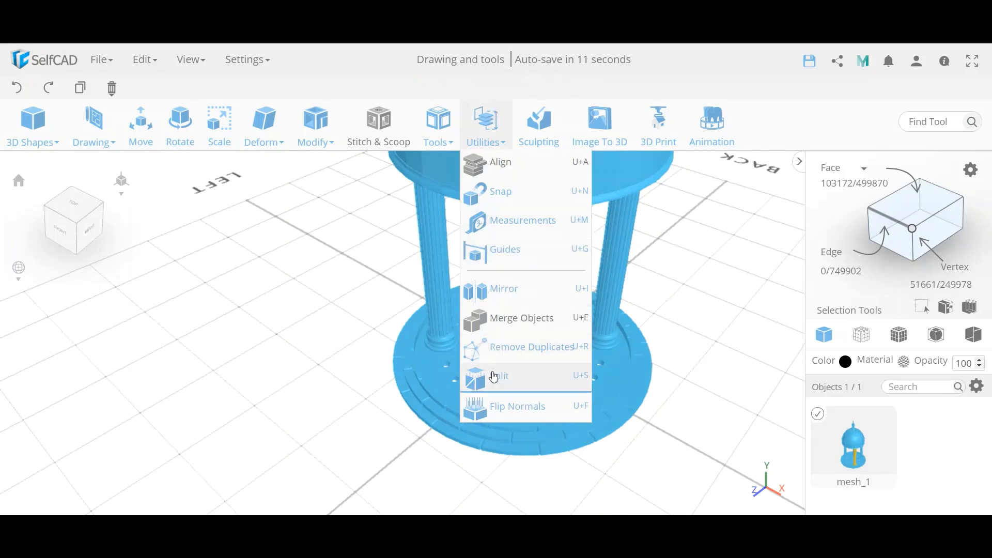
{"action": "left_click", "coordinate": [494, 376]}
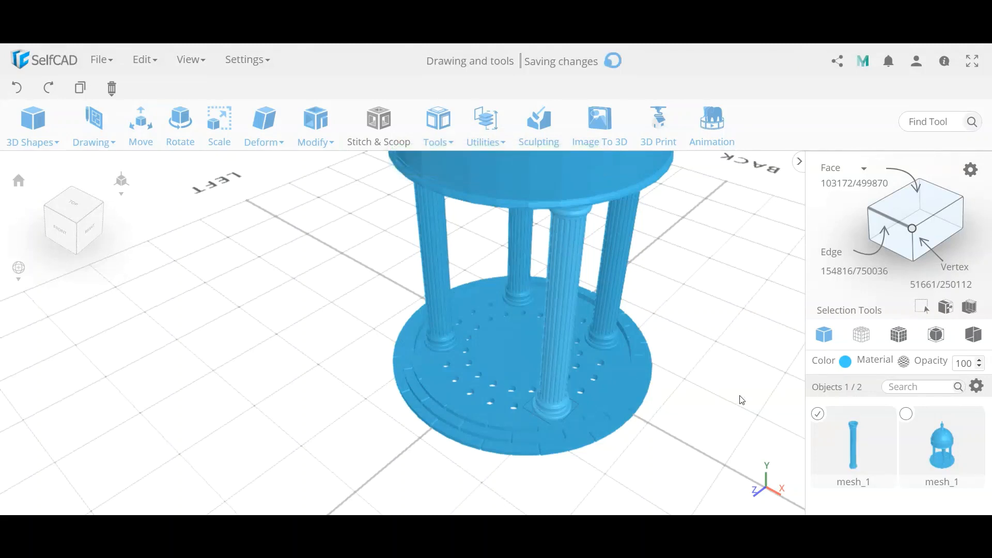
{"action": "left_click", "coordinate": [978, 387]}
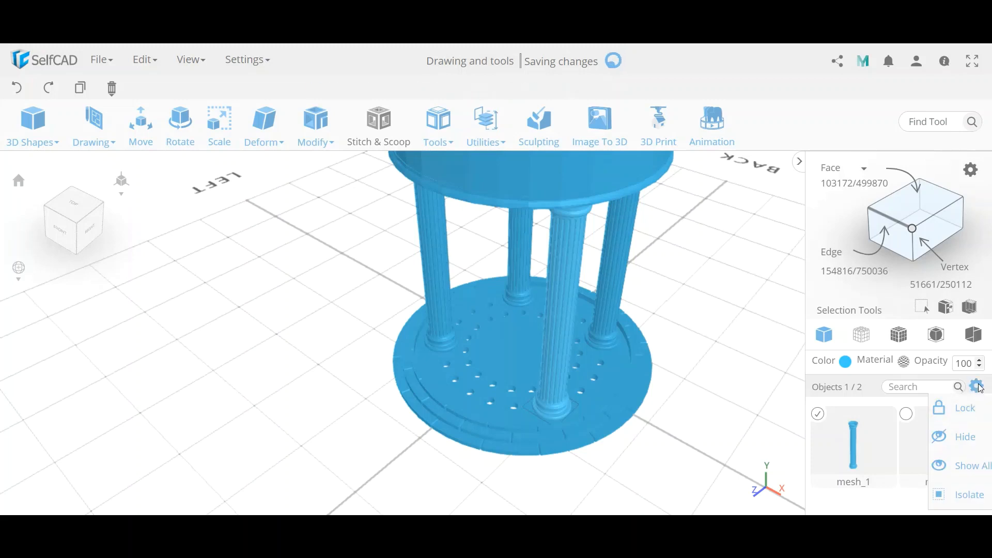
{"action": "left_click", "coordinate": [966, 497]}
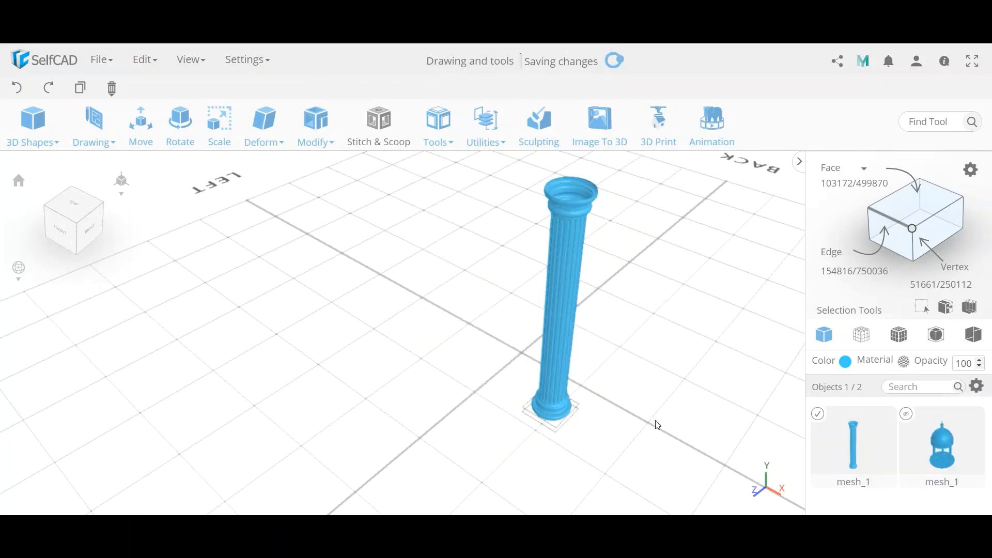
Close the open top of the isolated column with Fill Polygons
{"action": "right_click_drag", "start_coordinate": [655, 420], "coordinate": [523, 281]}
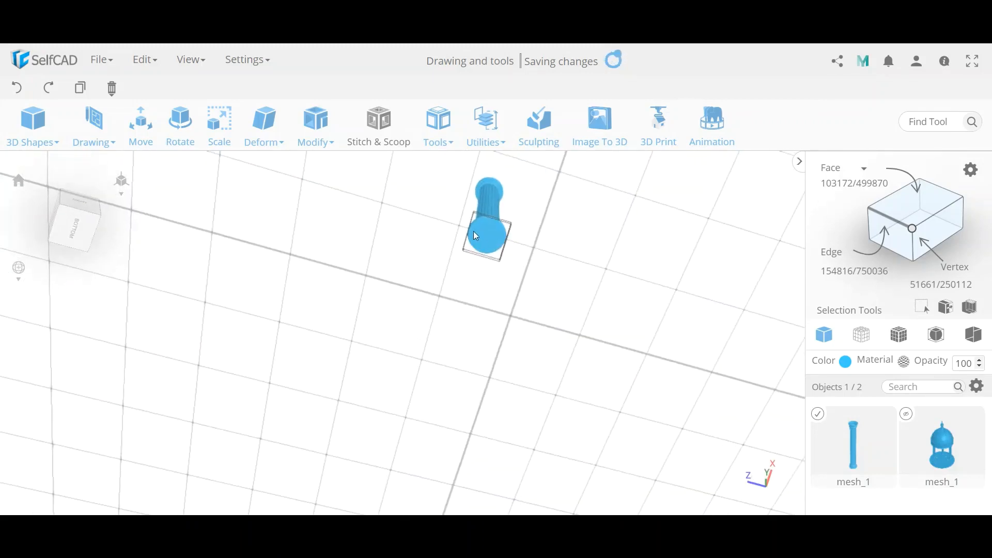
{"action": "scroll", "coordinate": [474, 231], "scroll_direction": "up", "scroll_amount": 8}
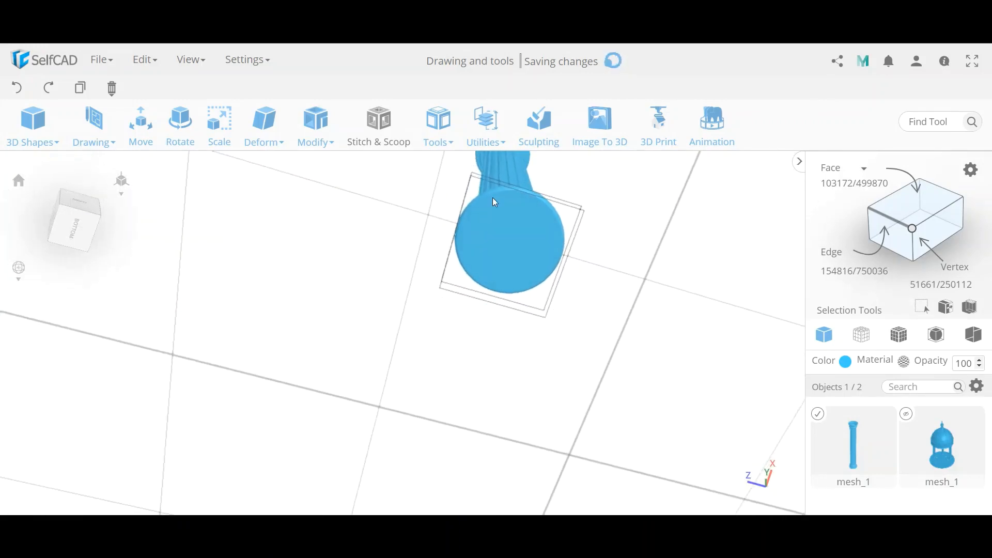
{"action": "right_click_drag", "start_coordinate": [634, 235], "coordinate": [584, 377]}
{"action": "scroll", "coordinate": [583, 377], "scroll_direction": "down", "scroll_amount": 5}
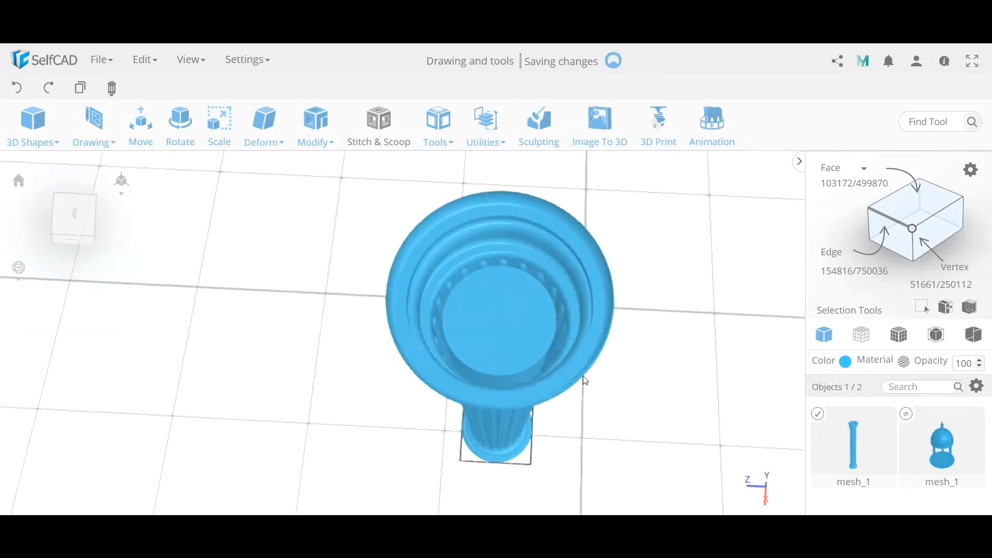
{"action": "right_click_drag", "start_coordinate": [443, 428], "coordinate": [409, 414]}
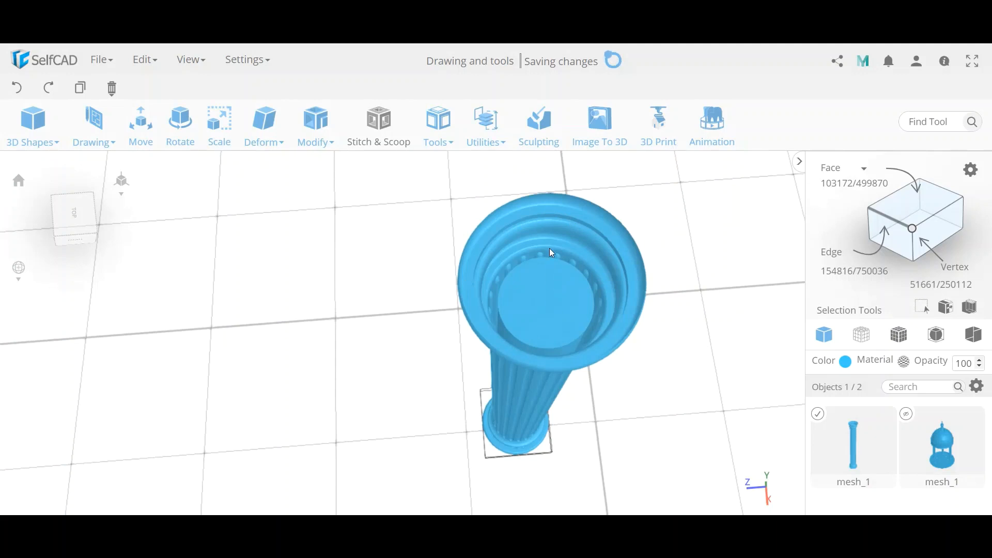
{"action": "left_click", "coordinate": [493, 125]}
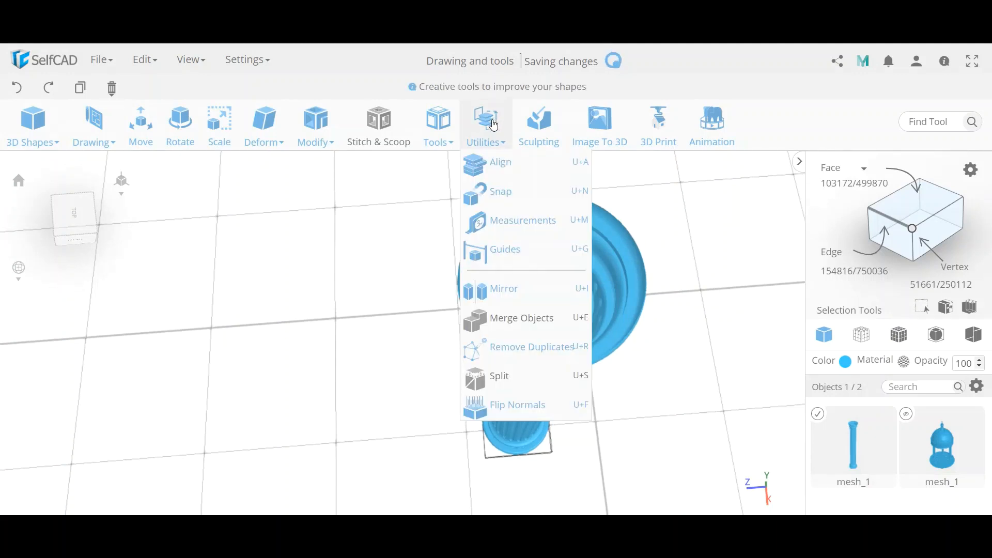
{"action": "left_click", "coordinate": [440, 123]}
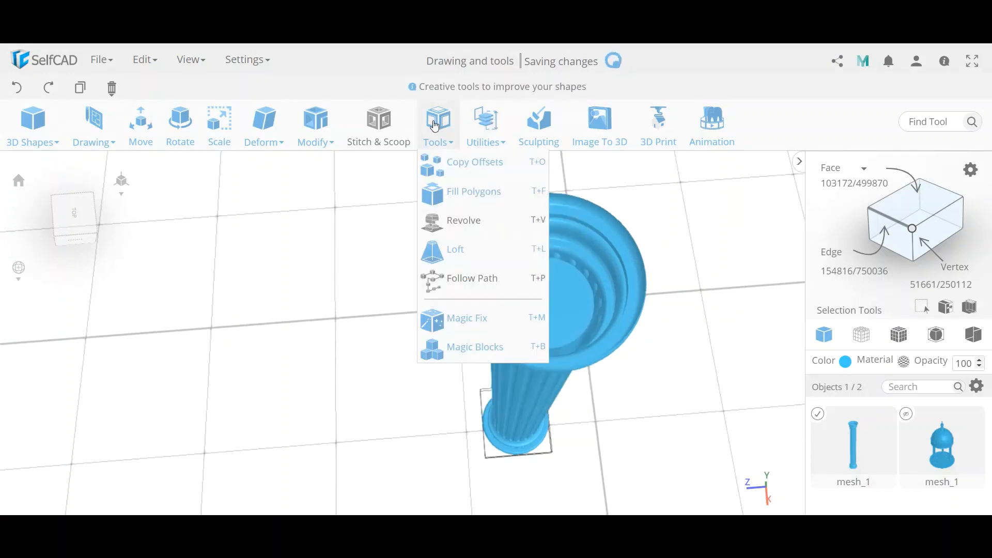
{"action": "left_click", "coordinate": [467, 192]}
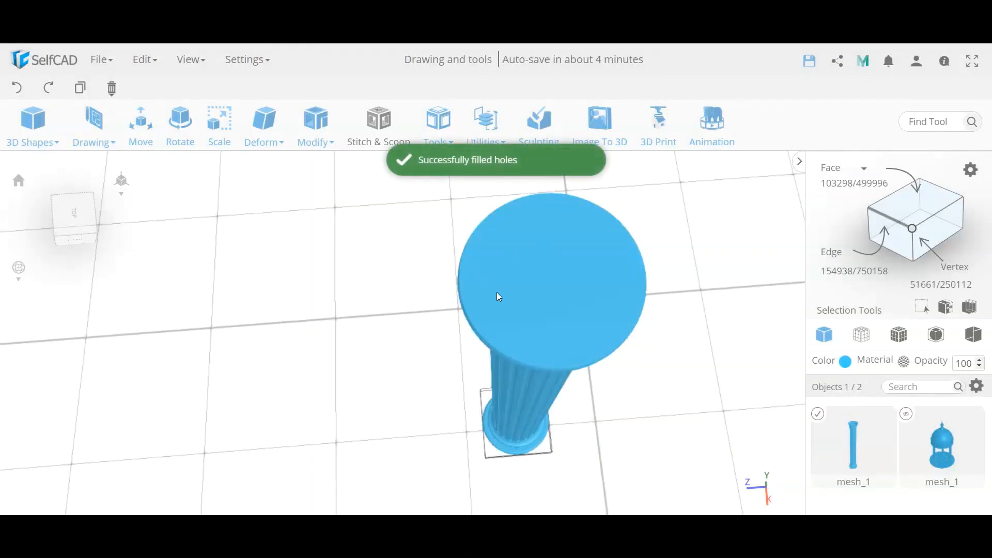
Examine the filled column up close, from its capped top to the fluted shaft and into the mesh
{"action": "right_click_drag", "start_coordinate": [373, 434], "coordinate": [444, 396]}
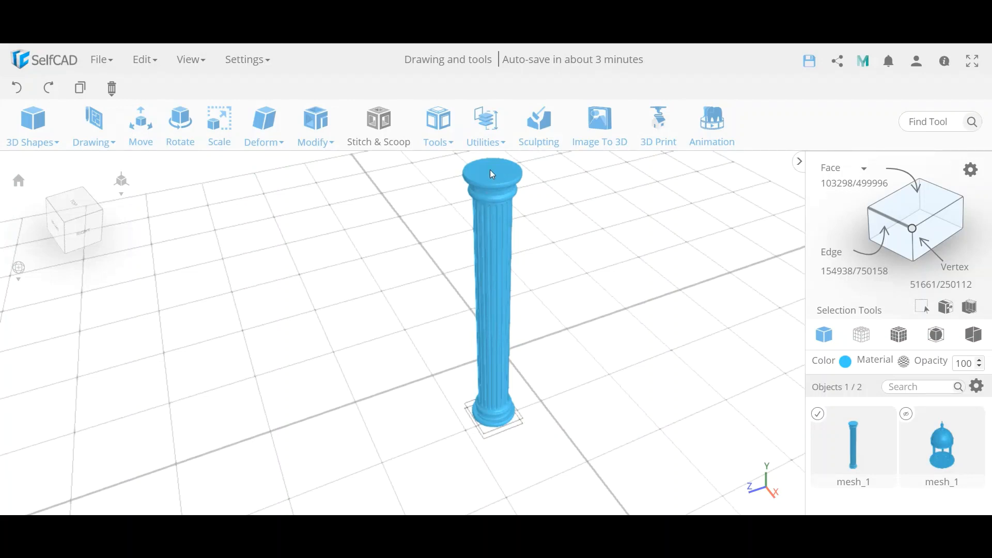
{"action": "scroll", "coordinate": [490, 173], "scroll_direction": "up", "scroll_amount": 10}
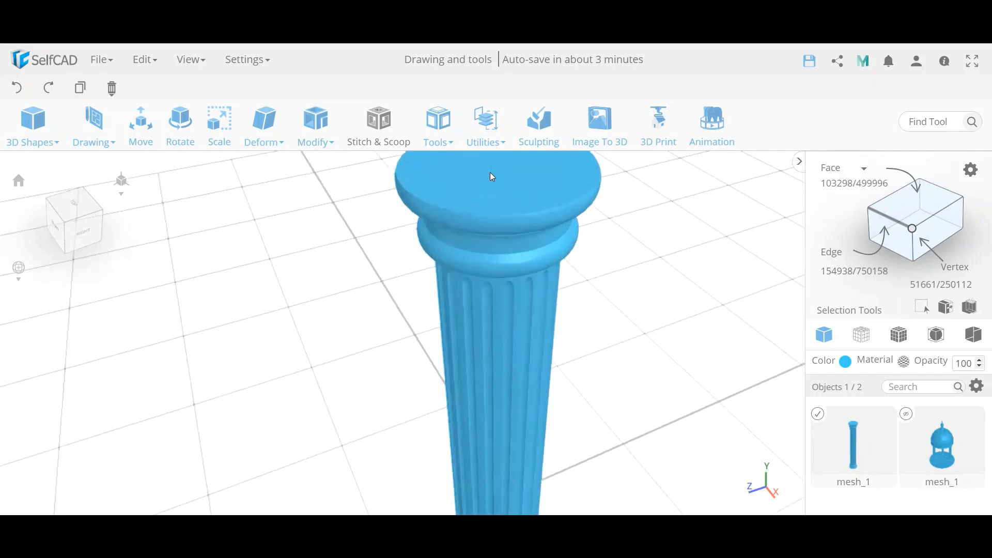
{"action": "scroll", "coordinate": [490, 173], "scroll_direction": "down", "scroll_amount": 10}
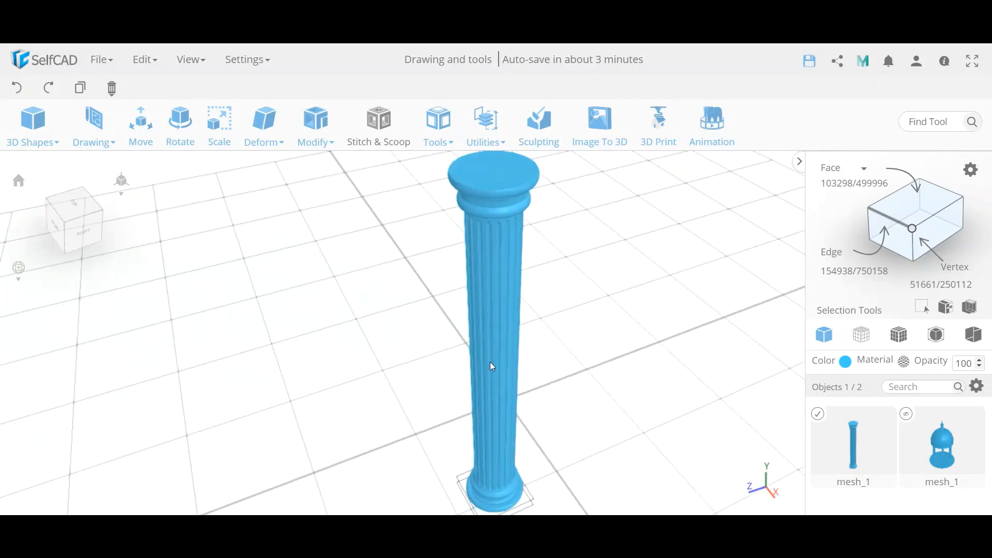
{"action": "scroll", "coordinate": [494, 374], "scroll_direction": "up", "scroll_amount": 6}
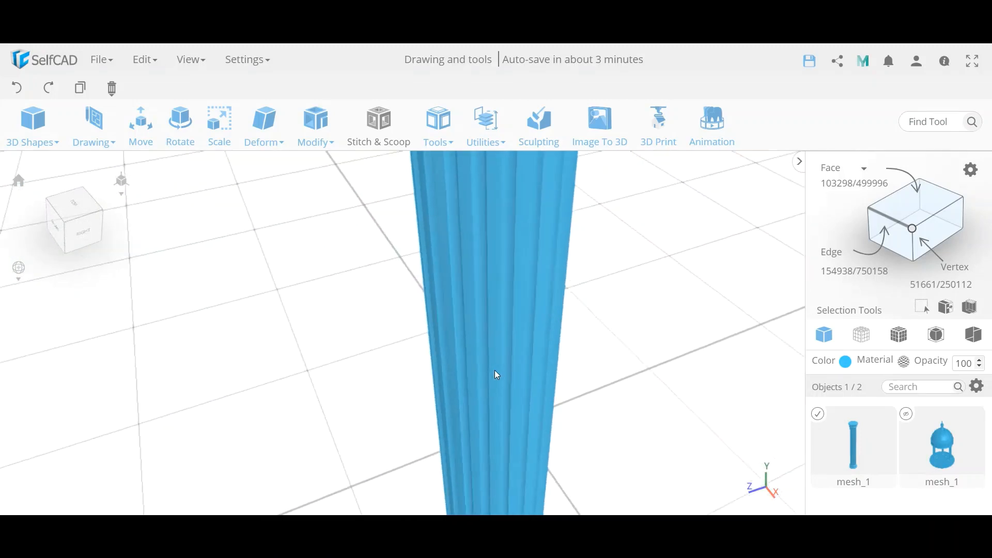
{"action": "scroll", "coordinate": [495, 371], "scroll_direction": "up", "scroll_amount": 4}
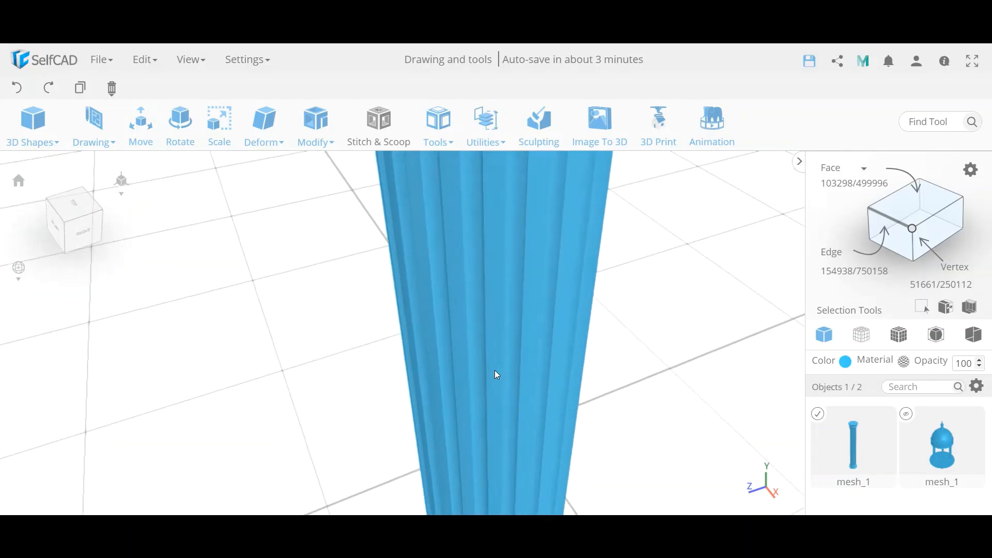
{"action": "scroll", "coordinate": [495, 372], "scroll_direction": "up", "scroll_amount": 5}
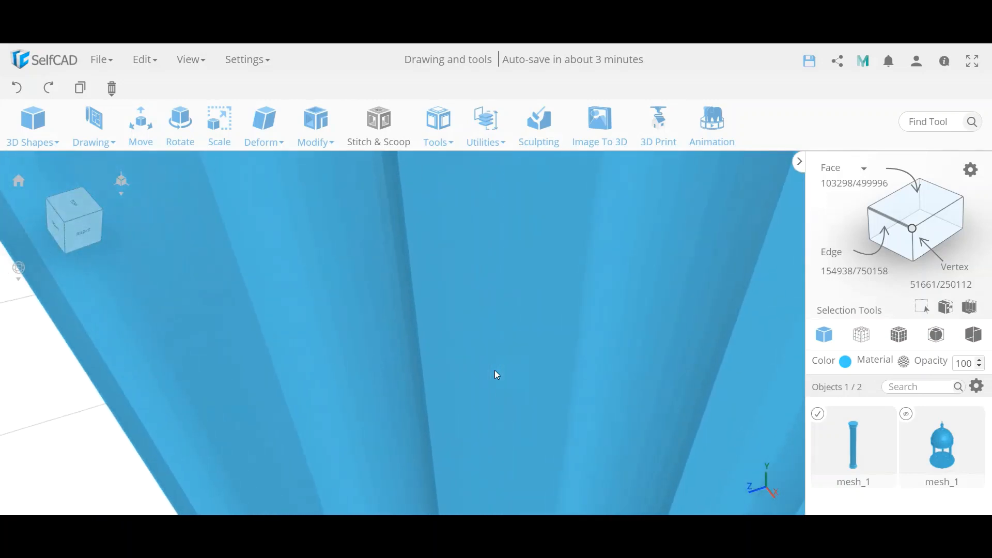
{"action": "scroll", "coordinate": [497, 375], "scroll_direction": "up", "scroll_amount": 5}
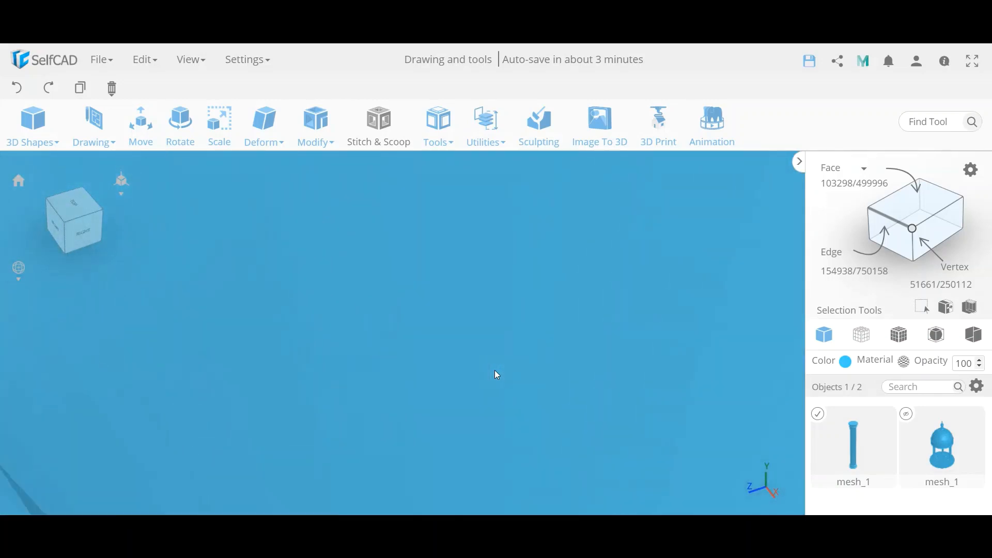
{"action": "scroll", "coordinate": [495, 371], "scroll_direction": "up", "scroll_amount": 3}
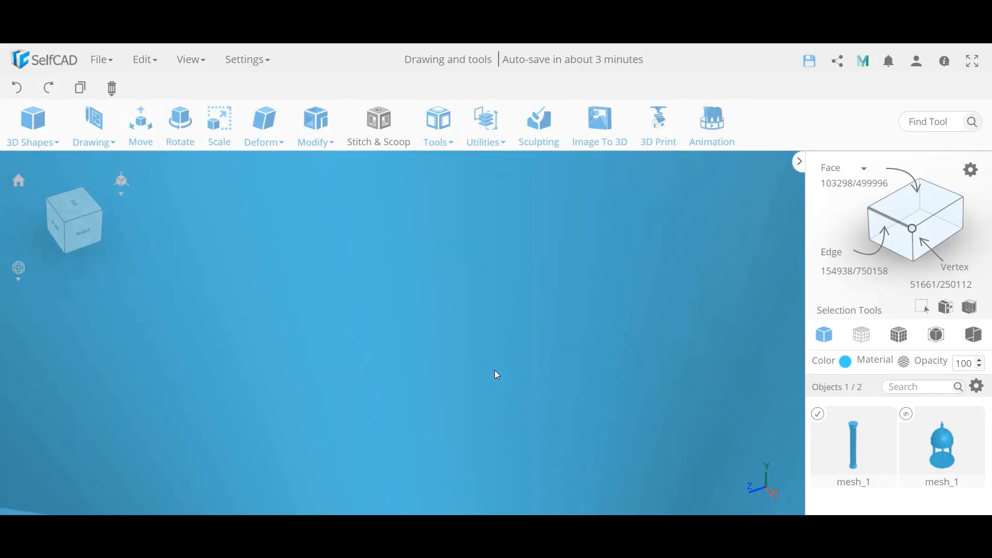
Deselect the column and examine the underside of its base up close
{"action": "mouse_move", "coordinate": [495, 370]}
{"action": "left_mouse_down"}
{"action": "mouse_move", "coordinate": [495, 390]}
{"action": "mouse_move", "coordinate": [497, 378]}
{"action": "left_mouse_up"}
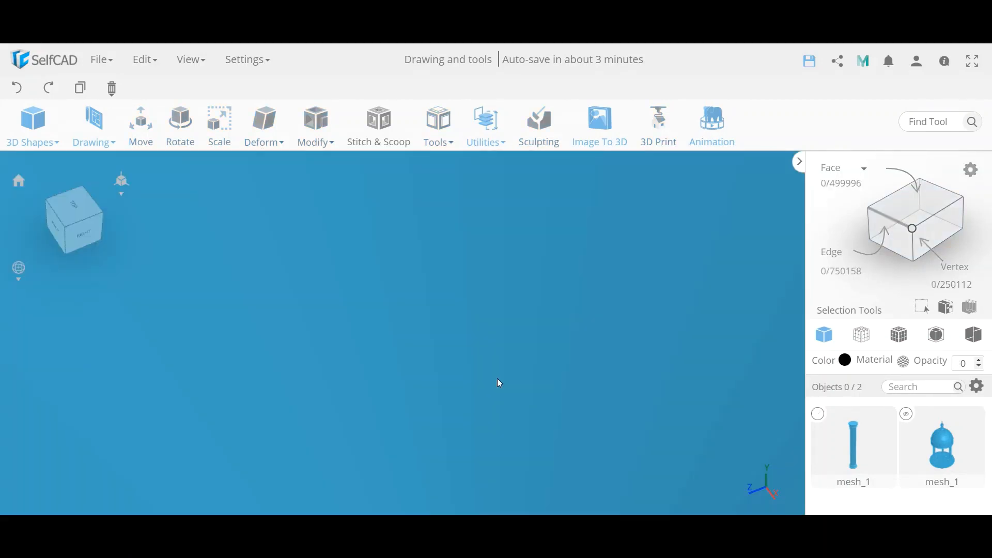
{"action": "scroll", "coordinate": [497, 379], "scroll_direction": "down", "scroll_amount": 8}
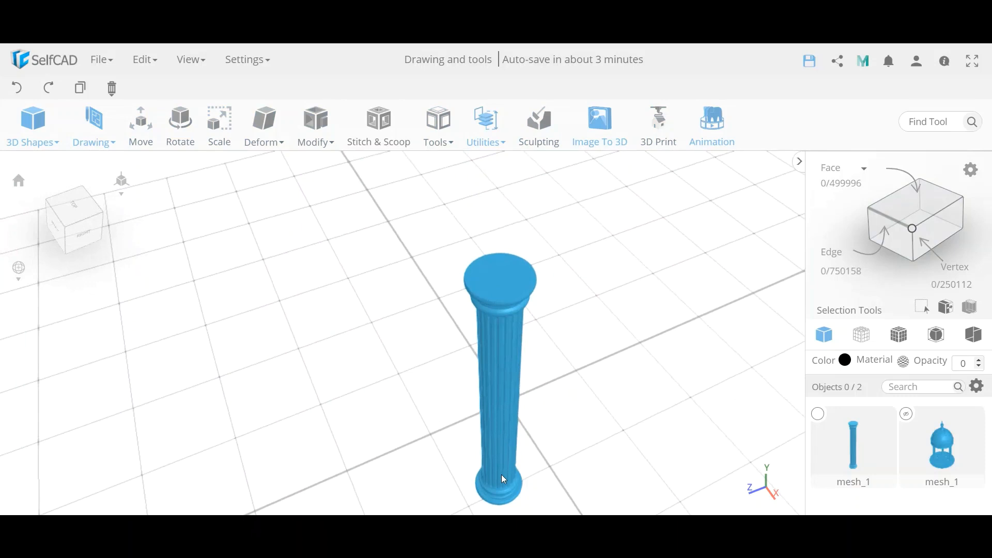
{"action": "left_click_drag", "start_coordinate": [502, 478], "coordinate": [507, 343]}
{"action": "scroll", "coordinate": [499, 187], "scroll_direction": "up", "scroll_amount": 8}
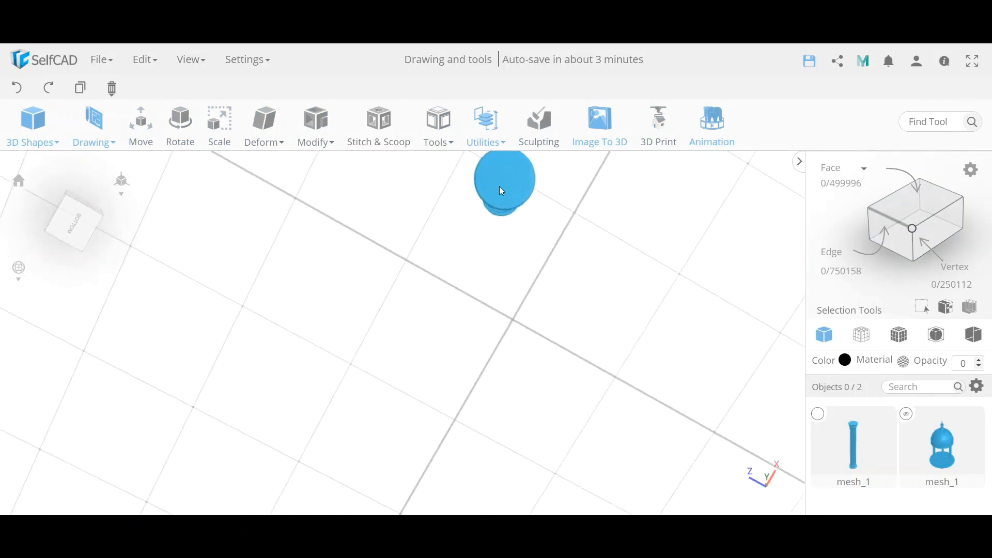
{"action": "scroll", "coordinate": [500, 187], "scroll_direction": "up", "scroll_amount": 8}
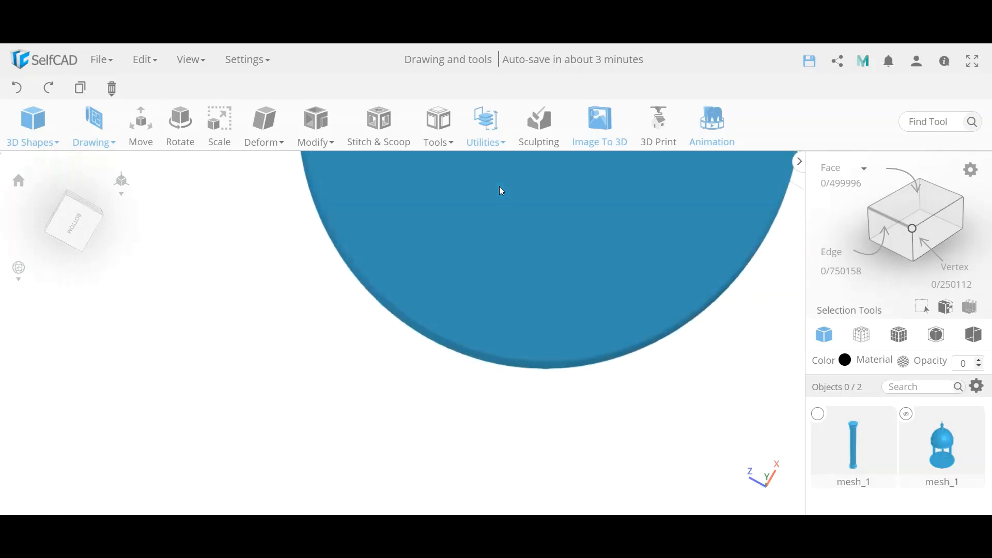
{"action": "scroll", "coordinate": [501, 190], "scroll_direction": "up", "scroll_amount": 2}
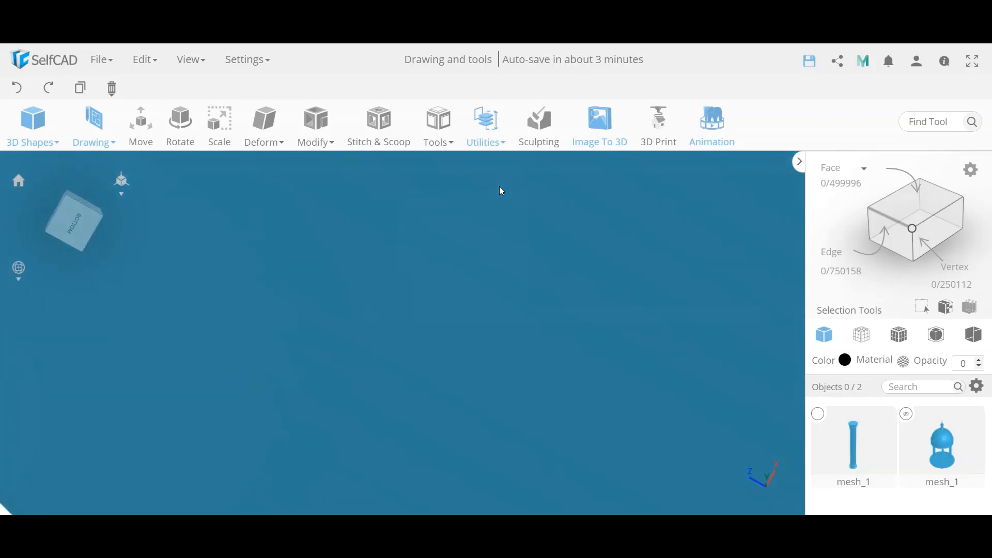
{"action": "scroll", "coordinate": [501, 190], "scroll_direction": "down", "scroll_amount": 8}
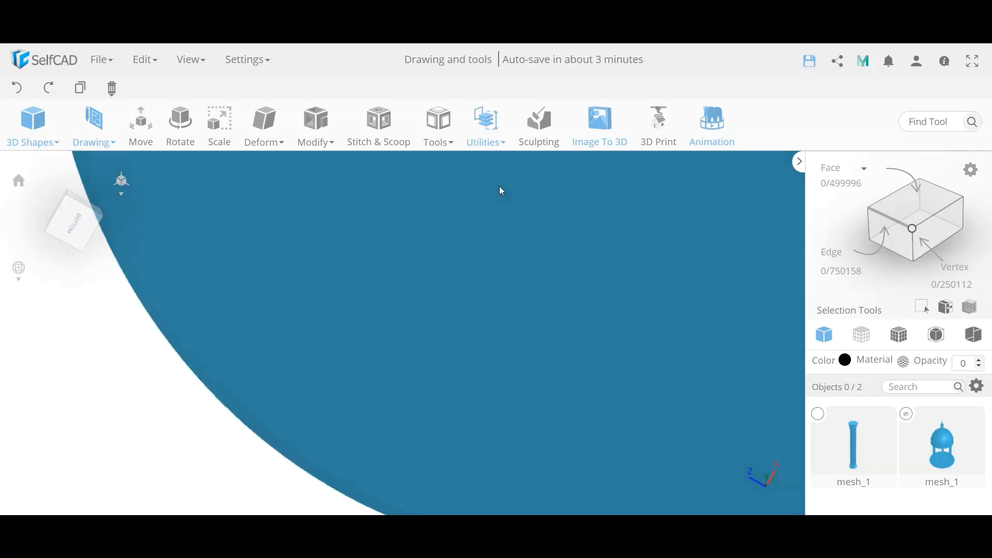
Examine the interior of the column mesh near its base, along with the outer base mouldings and lower shaft
{"action": "left_click_drag", "start_coordinate": [501, 179], "coordinate": [509, 418]}
{"action": "scroll", "coordinate": [509, 454], "scroll_direction": "up", "scroll_amount": 5}
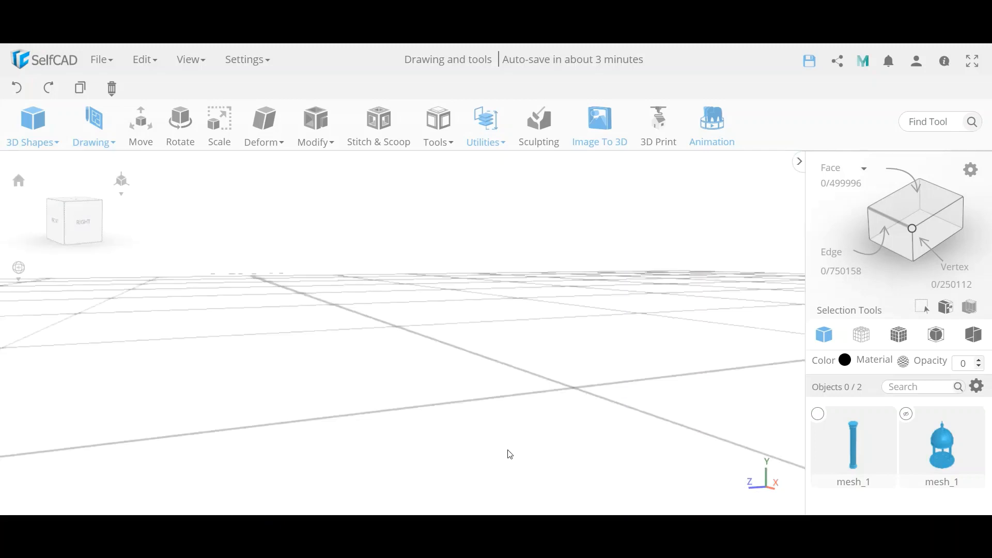
{"action": "scroll", "coordinate": [508, 453], "scroll_direction": "up", "scroll_amount": 3}
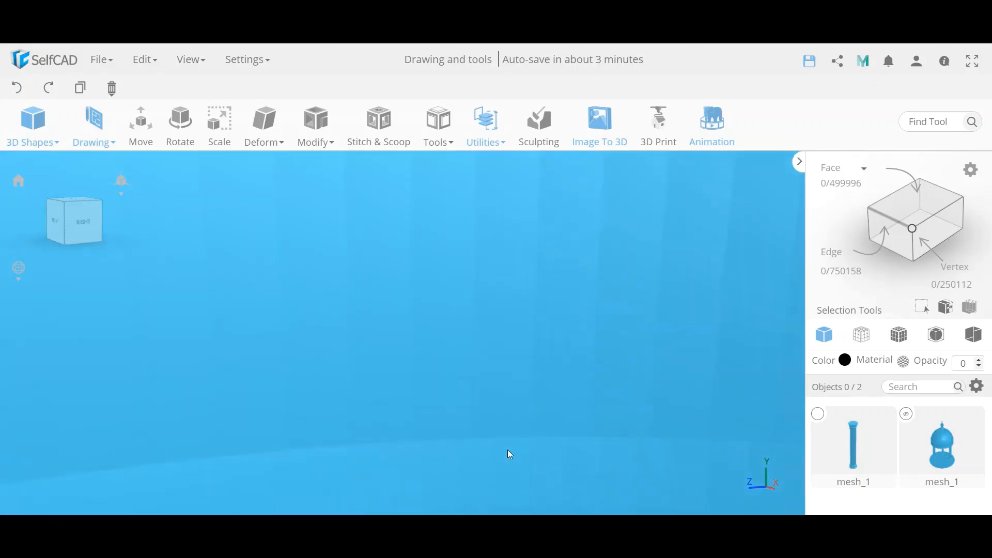
{"action": "scroll", "coordinate": [508, 451], "scroll_direction": "up", "scroll_amount": 3}
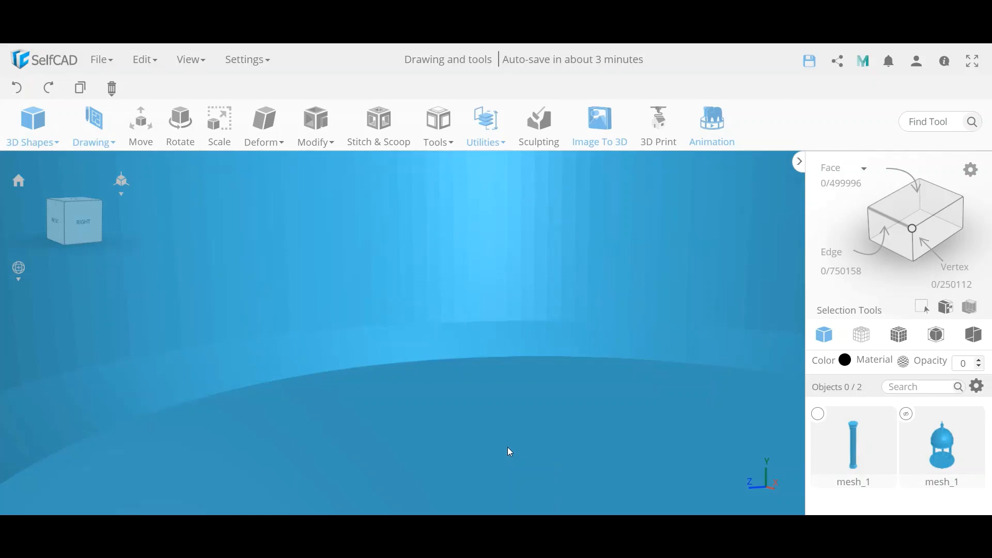
{"action": "scroll", "coordinate": [485, 365], "scroll_direction": "up", "scroll_amount": 4}
{"action": "right_click_drag", "start_coordinate": [485, 368], "coordinate": [485, 358]}
{"action": "scroll", "coordinate": [485, 359], "scroll_direction": "down", "scroll_amount": 5}
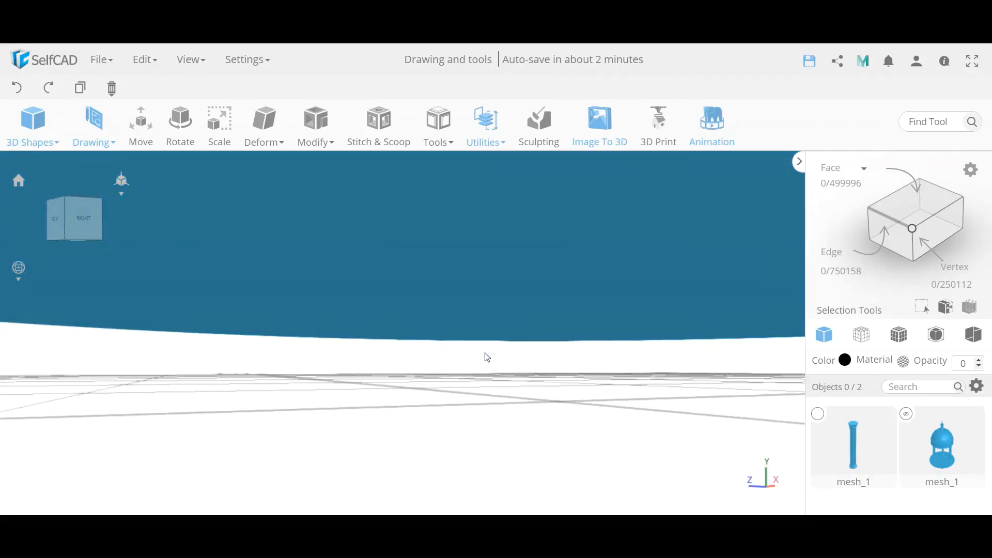
{"action": "scroll", "coordinate": [485, 360], "scroll_direction": "up", "scroll_amount": 1}
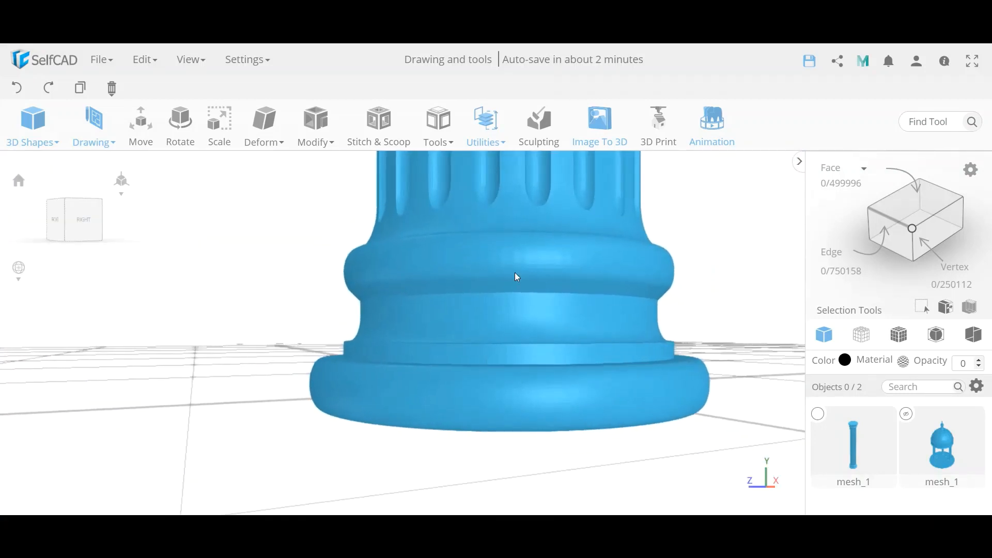
{"action": "right_click_drag", "start_coordinate": [535, 235], "coordinate": [533, 242]}
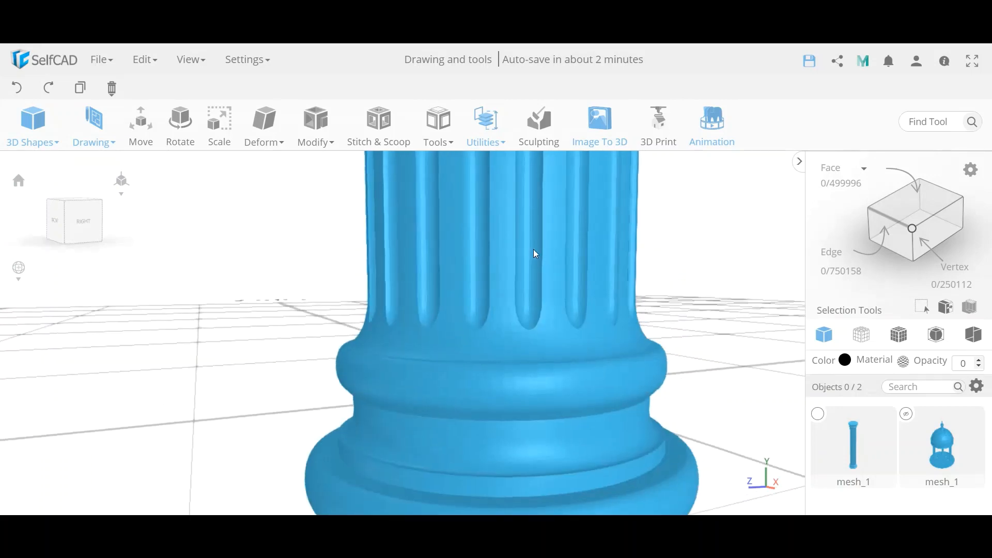
{"action": "key", "text": "Down"}
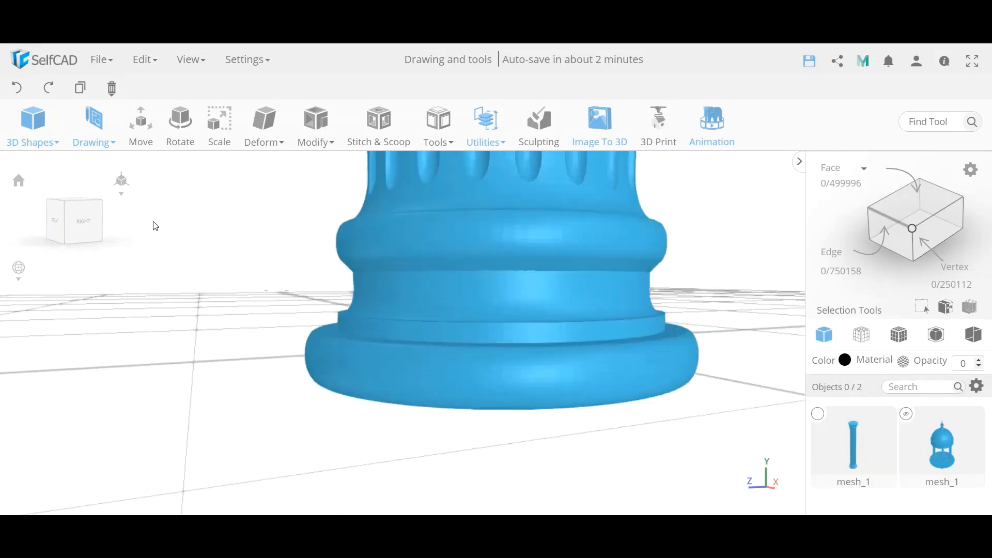
Select the column from the home view and switch the display to Back Face Culling
{"action": "left_click", "coordinate": [19, 180]}
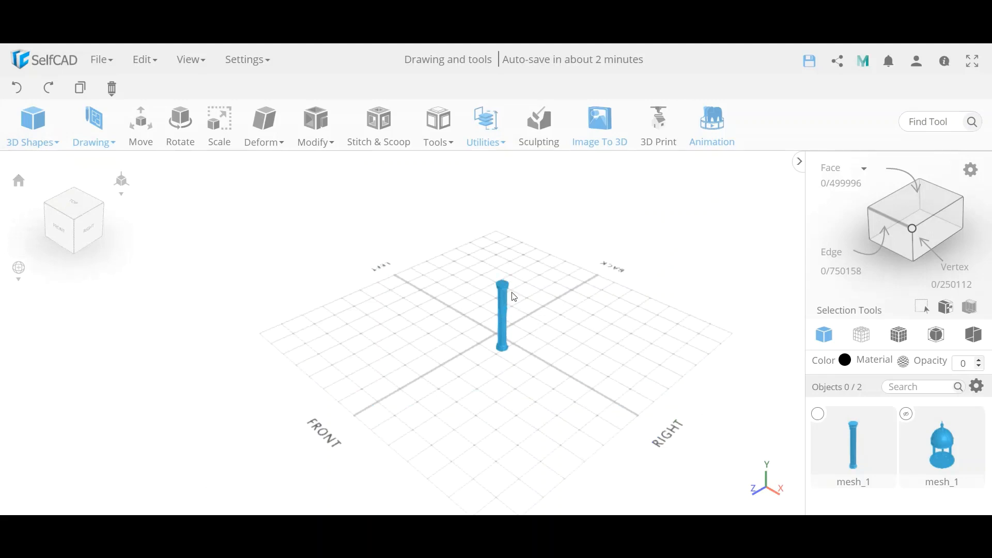
{"action": "scroll", "coordinate": [504, 320], "scroll_direction": "up", "scroll_amount": 10}
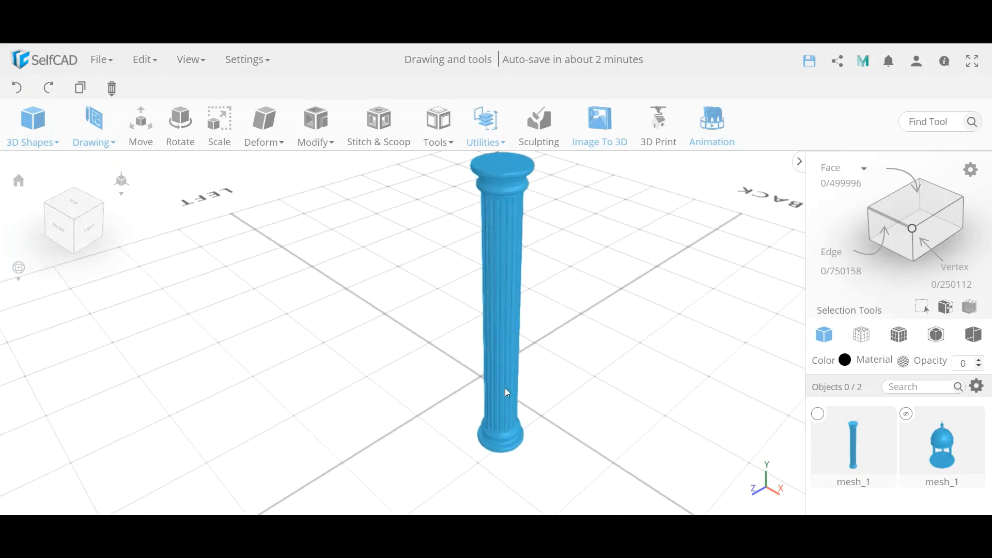
{"action": "scroll", "coordinate": [510, 367], "scroll_direction": "down", "scroll_amount": 3}
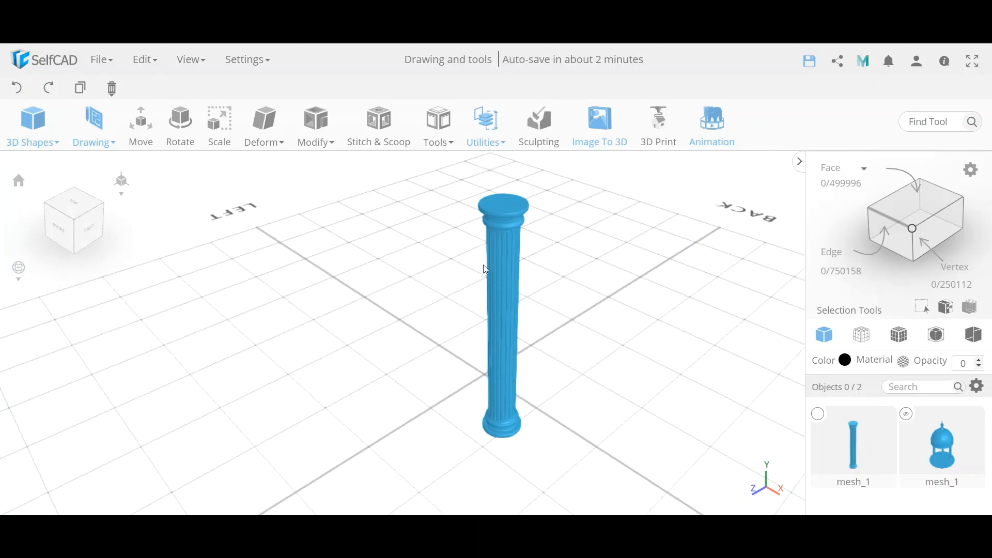
{"action": "left_click", "coordinate": [517, 349]}
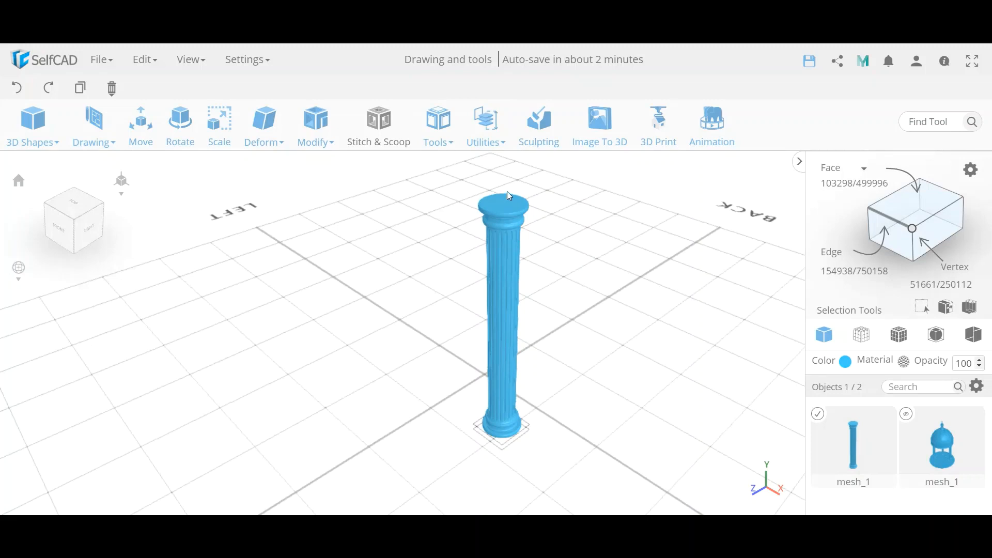
{"action": "mouse_move", "coordinate": [490, 126]}
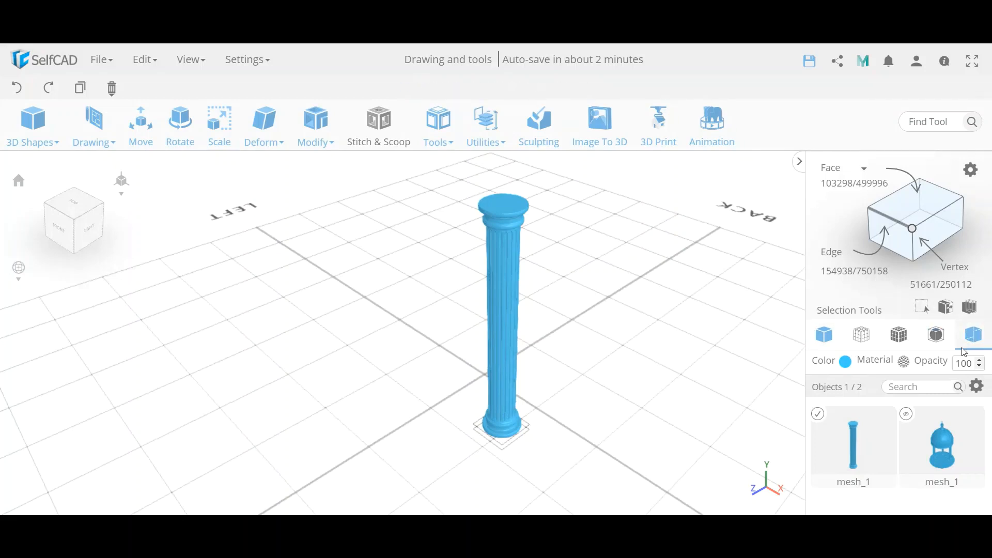
{"action": "left_click", "coordinate": [975, 336]}
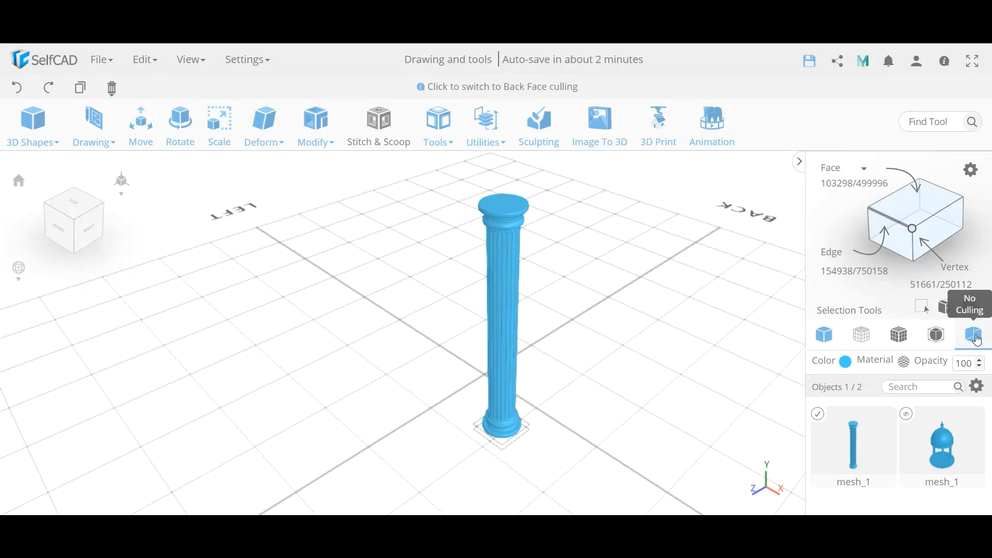
{"action": "left_click", "coordinate": [975, 337]}
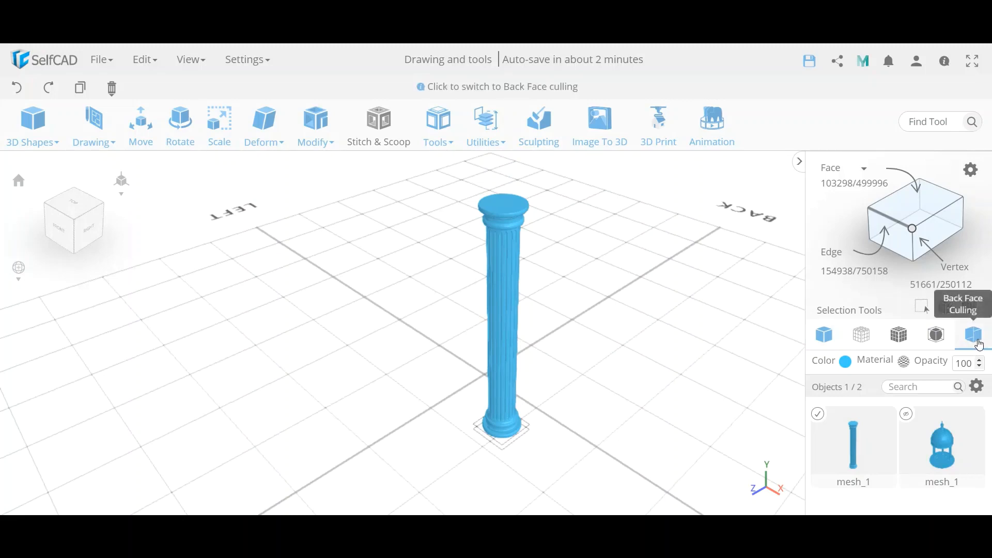
Flip the normals of the selected column
{"action": "left_click_drag", "start_coordinate": [596, 400], "coordinate": [562, 402]}
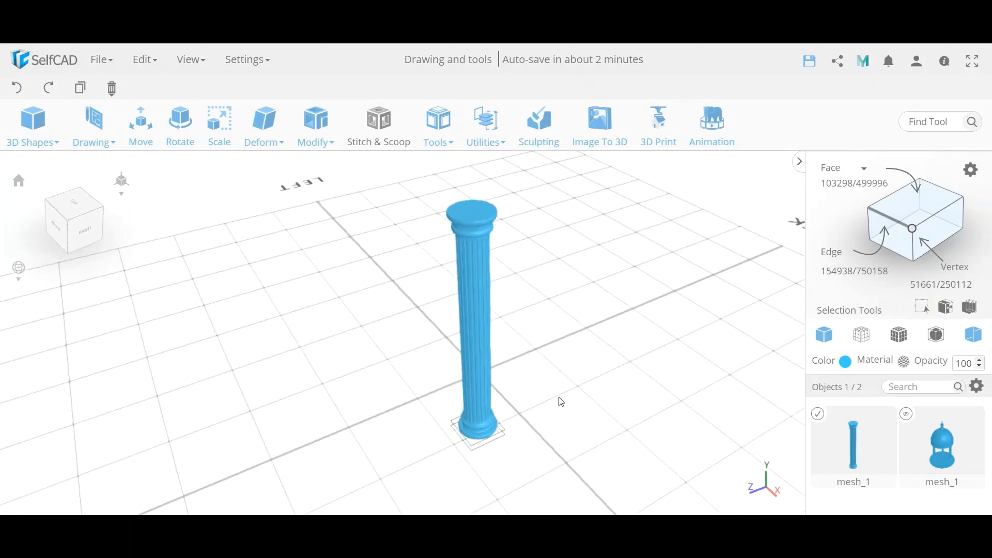
{"action": "left_click", "coordinate": [485, 127]}
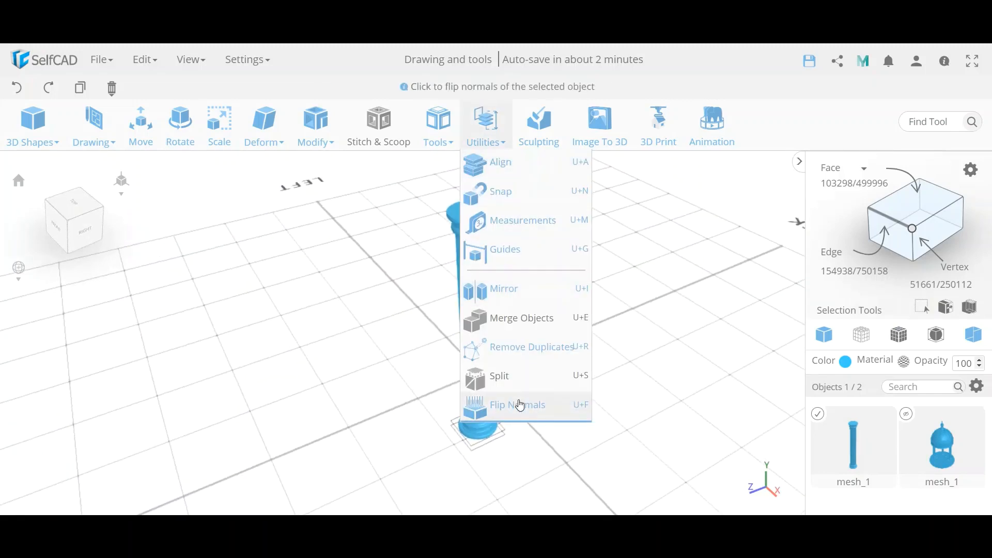
{"action": "left_click", "coordinate": [520, 405]}
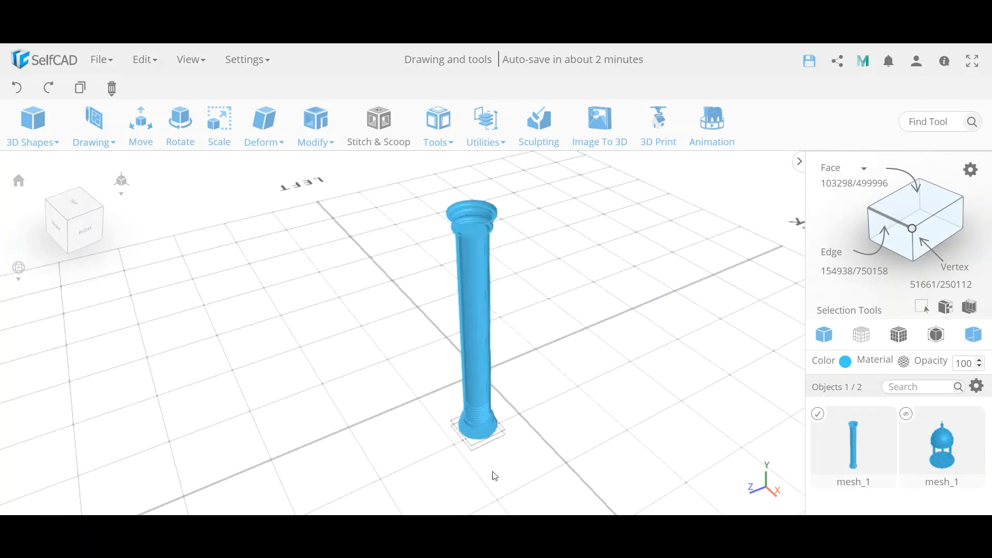
Examine the column's internal surfaces with its normals flipped, from the base up to the capital
{"action": "left_click_drag", "start_coordinate": [492, 474], "coordinate": [466, 462]}
{"action": "scroll", "coordinate": [451, 396], "scroll_direction": "up", "scroll_amount": 8}
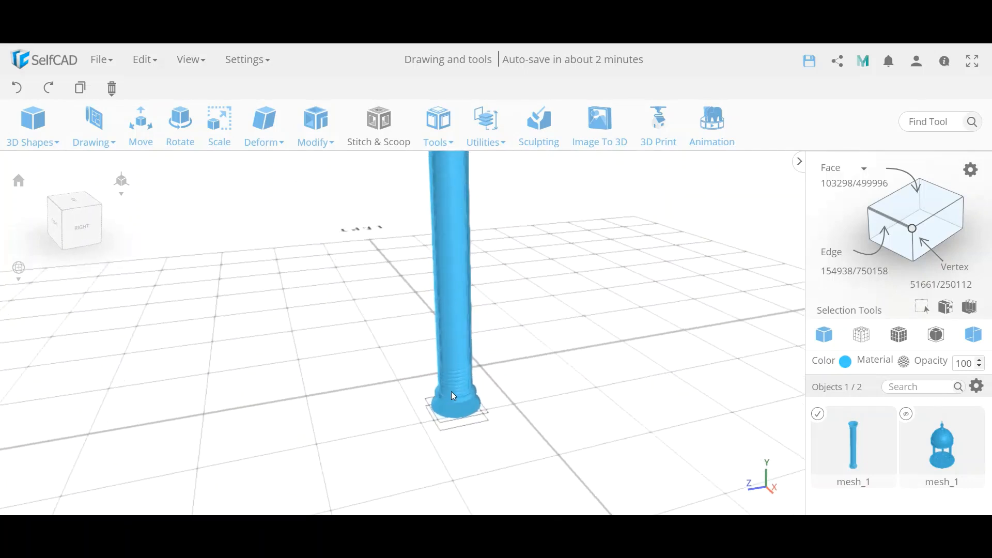
{"action": "scroll", "coordinate": [451, 396], "scroll_direction": "down", "scroll_amount": 10}
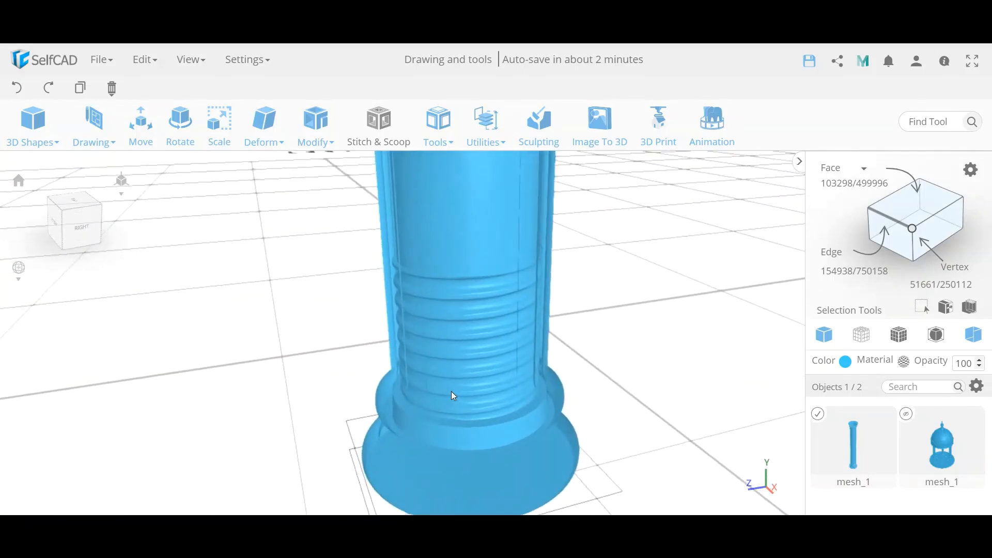
{"action": "scroll", "coordinate": [451, 392], "scroll_direction": "down", "scroll_amount": 4}
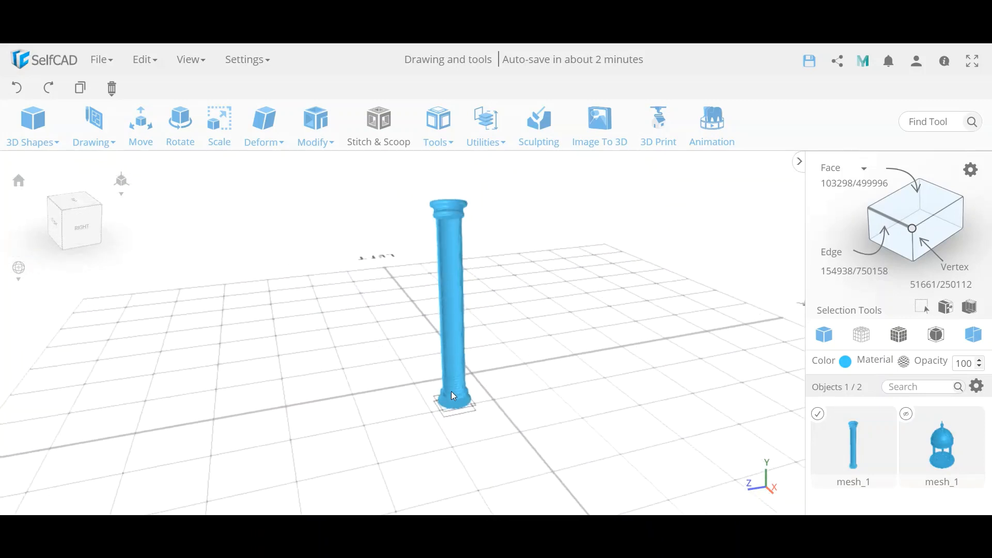
{"action": "scroll", "coordinate": [451, 225], "scroll_direction": "up", "scroll_amount": 5}
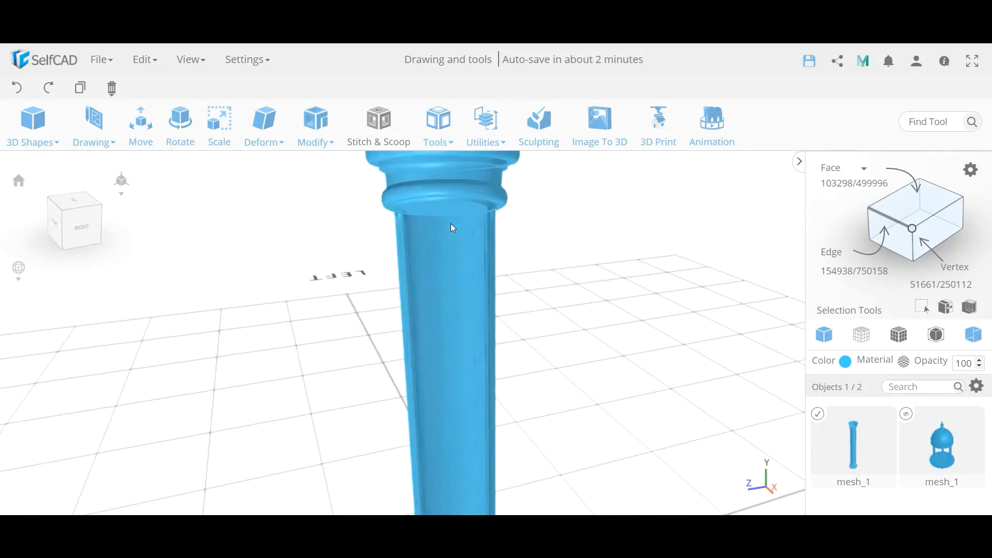
{"action": "scroll", "coordinate": [451, 228], "scroll_direction": "down", "scroll_amount": 2}
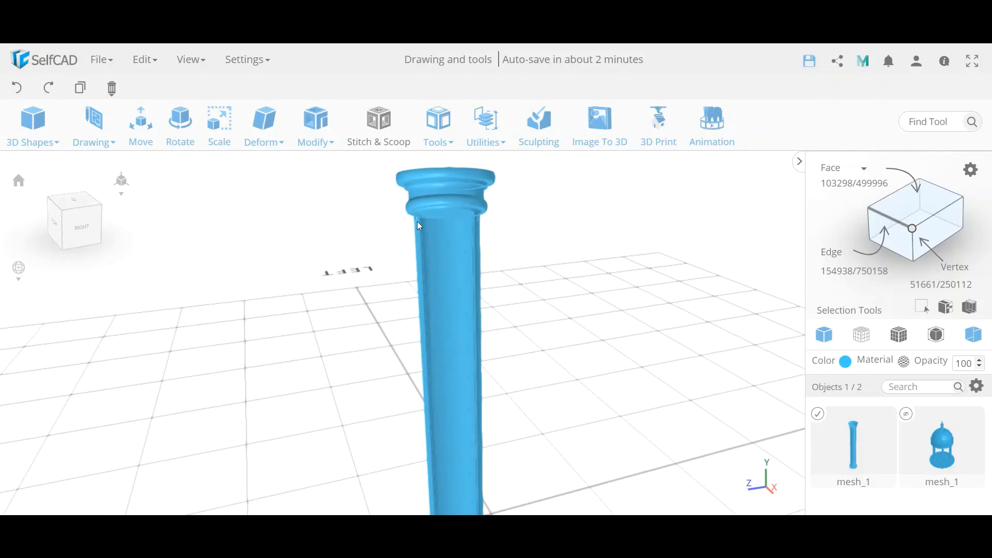
{"action": "scroll", "coordinate": [450, 192], "scroll_direction": "down", "scroll_amount": 3}
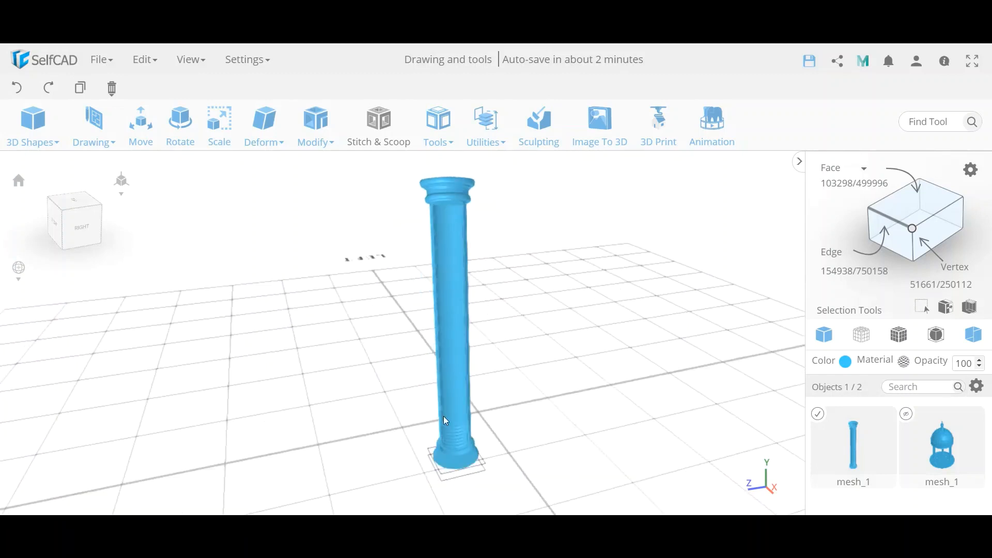
Examine the ringed internal geometry and floor of the column's base from the side, and view the column from above
{"action": "scroll", "coordinate": [456, 441], "scroll_direction": "up", "scroll_amount": 5}
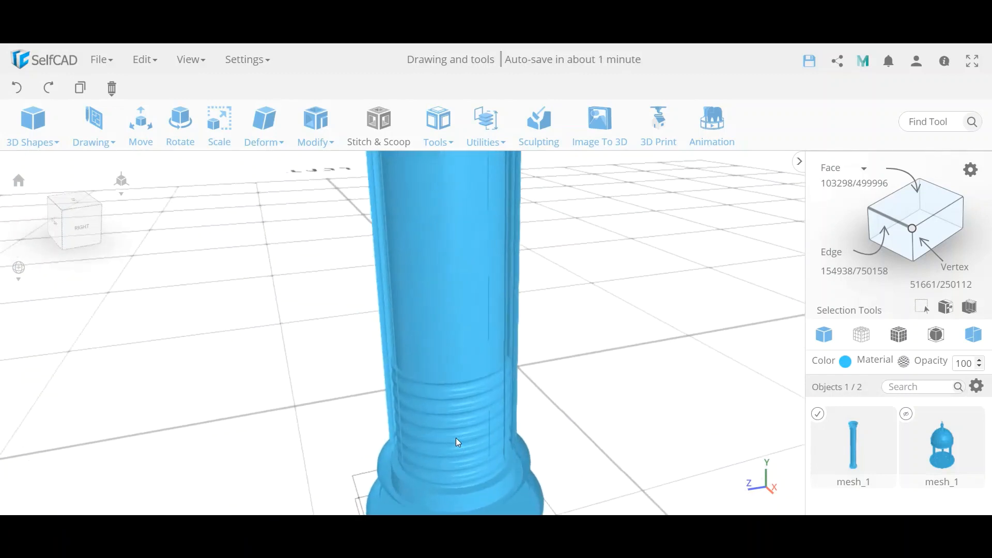
{"action": "scroll", "coordinate": [456, 440], "scroll_direction": "up", "scroll_amount": 2}
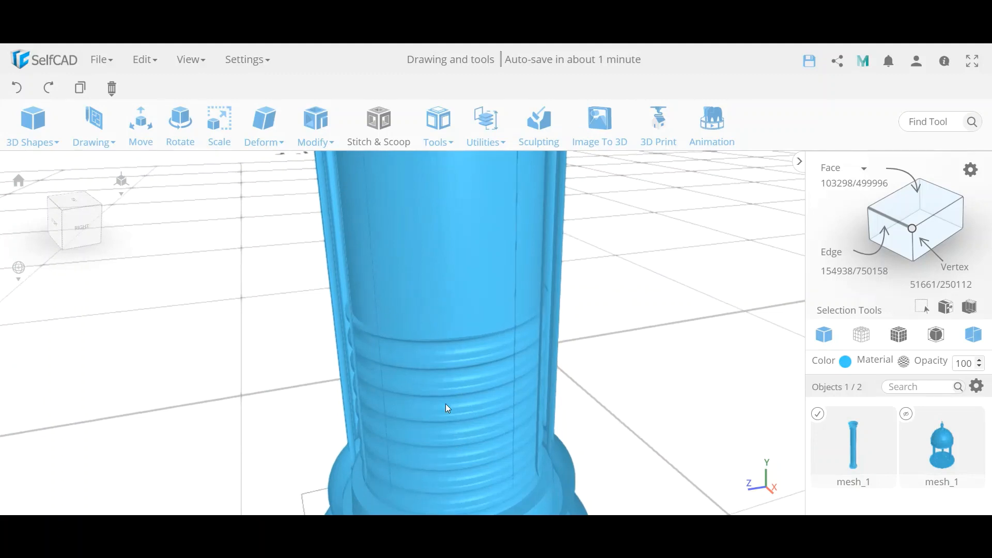
{"action": "scroll", "coordinate": [446, 404], "scroll_direction": "down", "scroll_amount": 3}
{"action": "scroll", "coordinate": [438, 466], "scroll_direction": "up", "scroll_amount": 5}
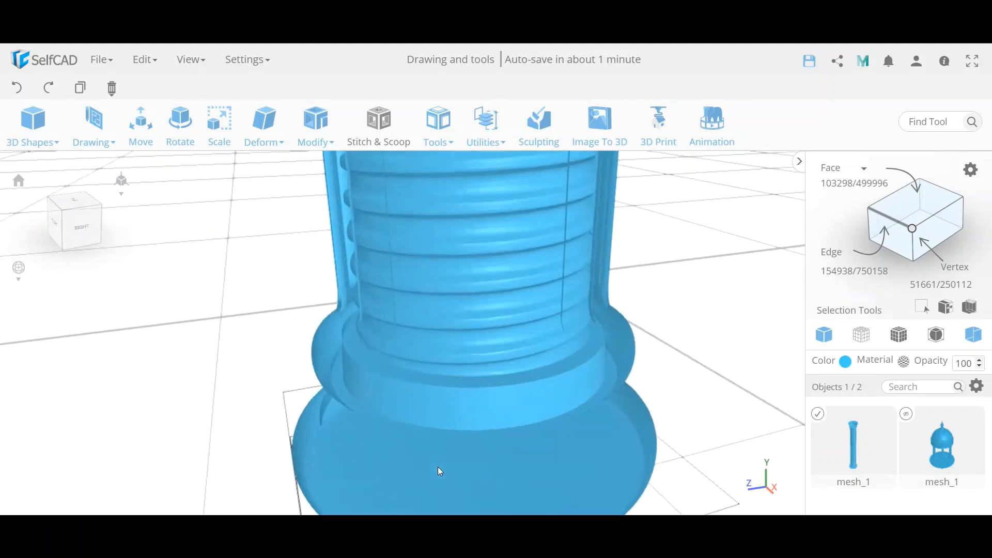
{"action": "scroll", "coordinate": [438, 466], "scroll_direction": "up", "scroll_amount": 8}
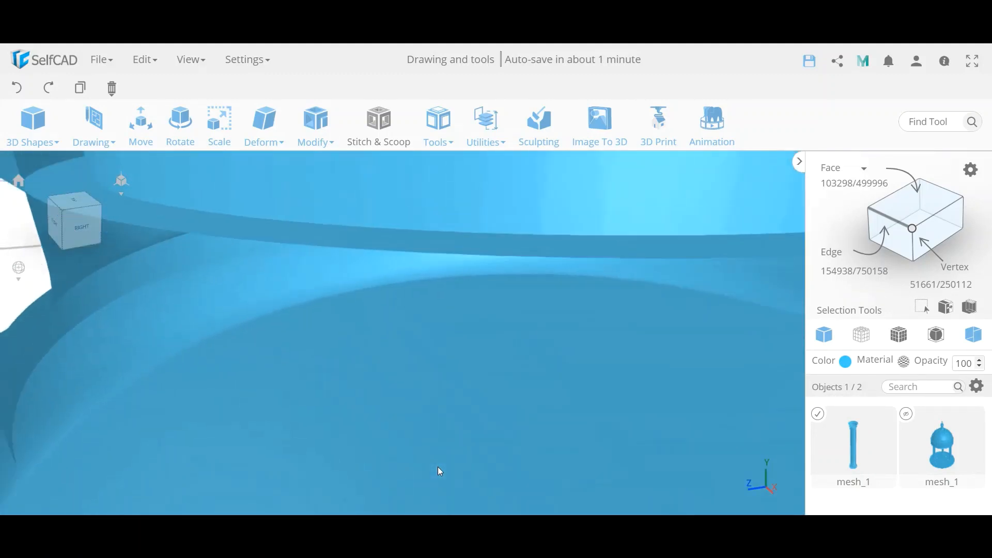
{"action": "scroll", "coordinate": [438, 467], "scroll_direction": "down", "scroll_amount": 8}
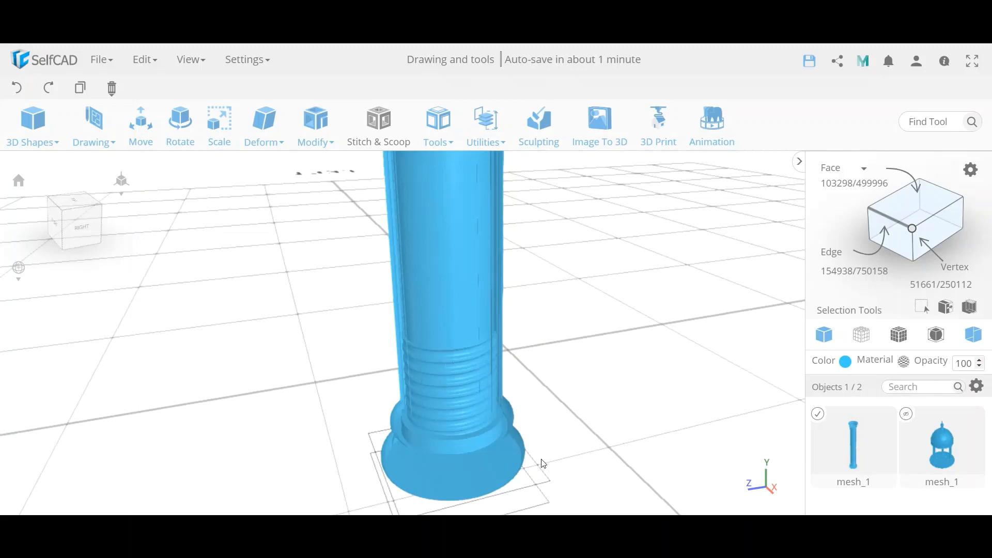
{"action": "right_click_drag", "start_coordinate": [541, 459], "coordinate": [554, 507]}
{"action": "scroll", "coordinate": [556, 506], "scroll_direction": "down", "scroll_amount": 5}
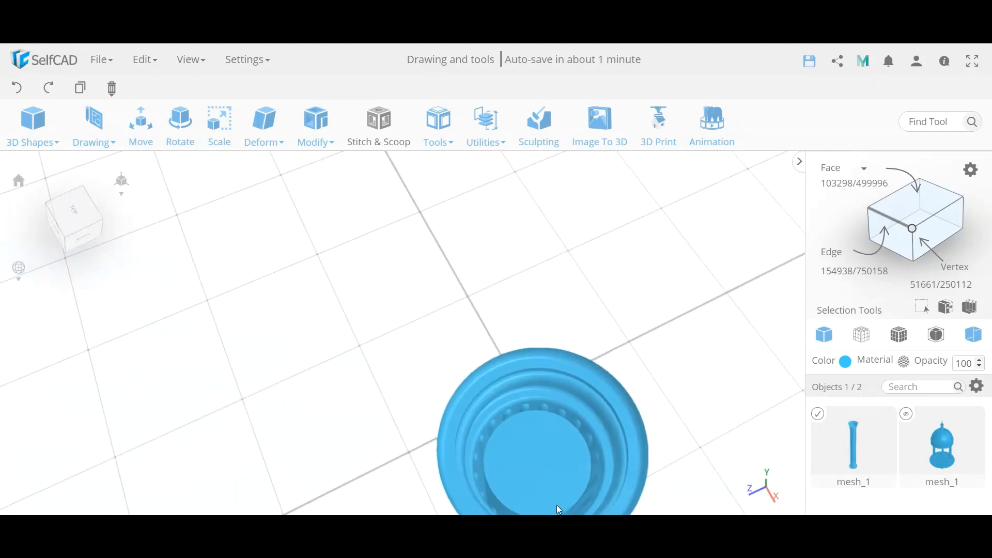
Examine the column's capital from above and switch off Back Face Culling to view the whole column
{"action": "scroll", "coordinate": [545, 469], "scroll_direction": "up", "scroll_amount": 4}
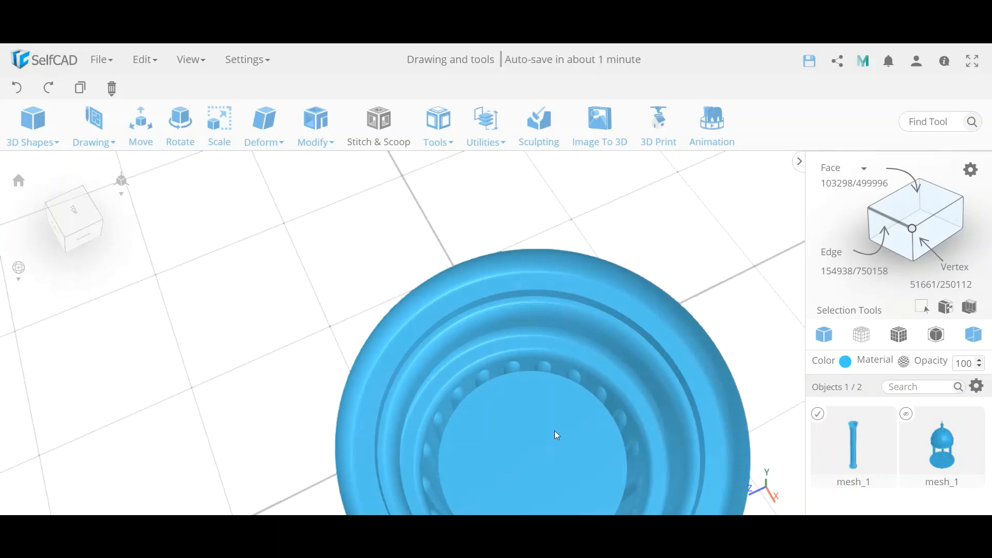
{"action": "scroll", "coordinate": [547, 412], "scroll_direction": "down", "scroll_amount": 5}
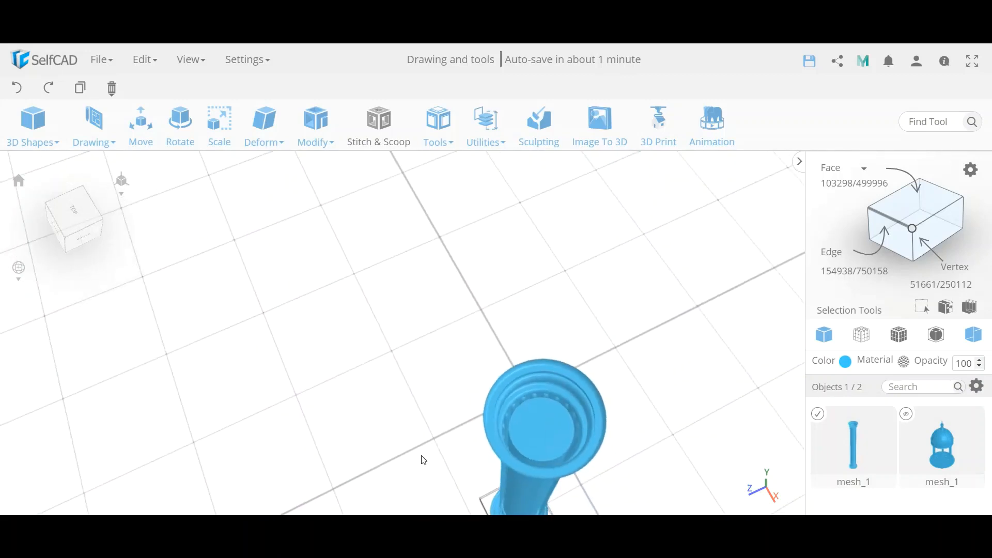
{"action": "left_click_drag", "start_coordinate": [424, 460], "coordinate": [408, 416]}
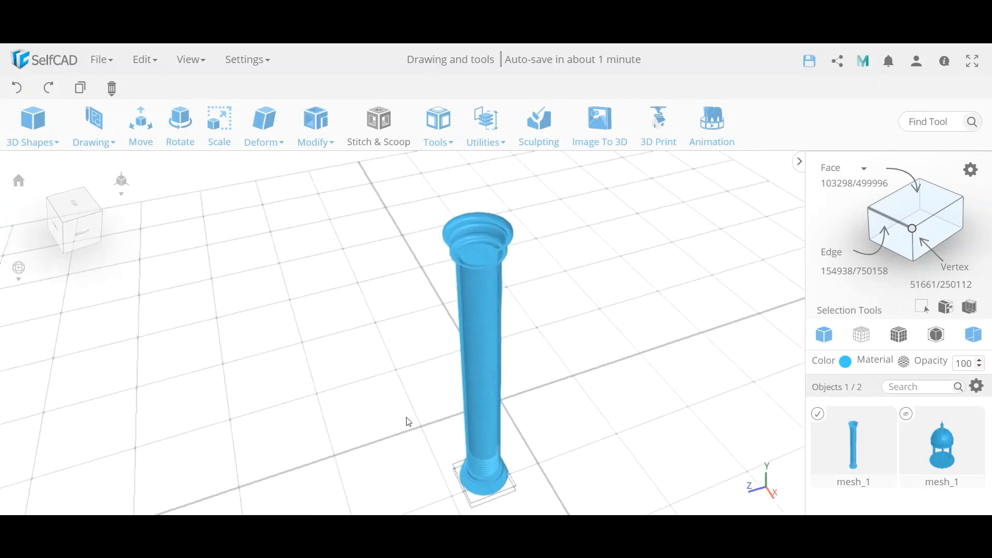
{"action": "left_click", "coordinate": [975, 343]}
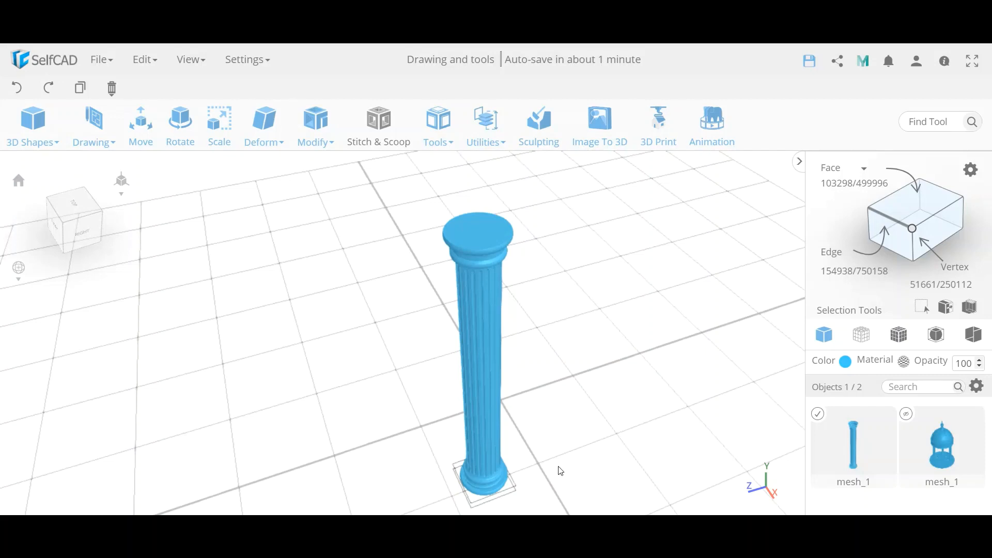
{"action": "right_click_drag", "start_coordinate": [558, 467], "coordinate": [528, 454]}
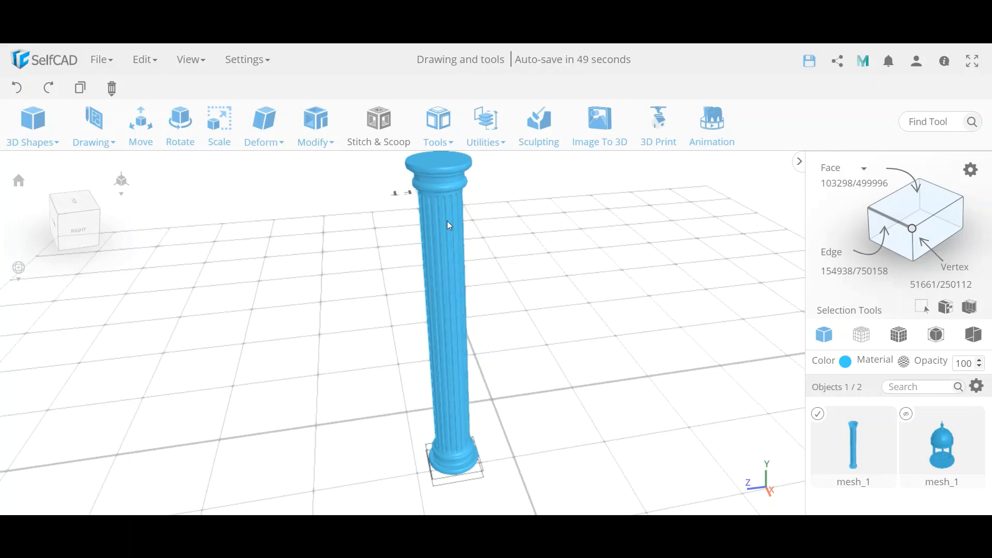
{"action": "scroll", "coordinate": [440, 186], "scroll_direction": "down", "scroll_amount": 3}
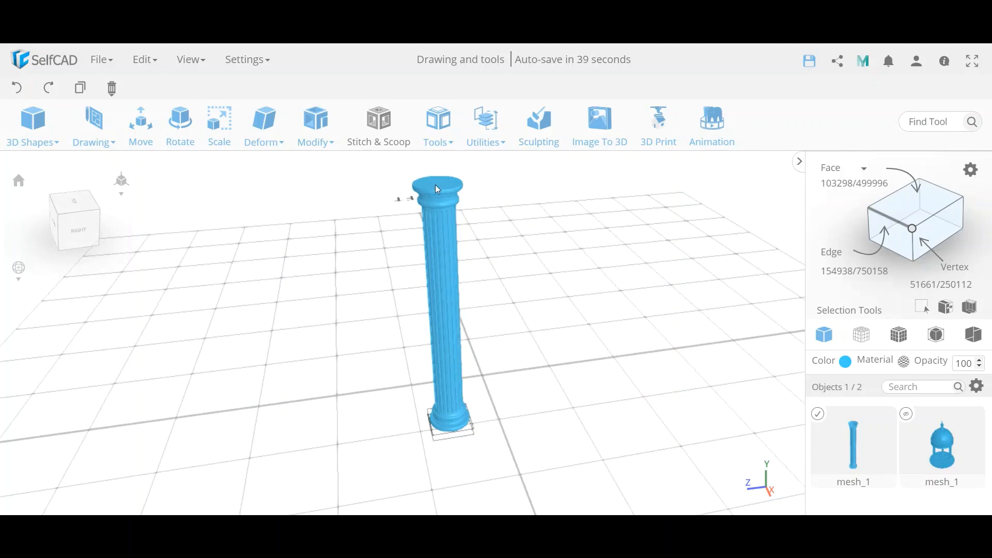
{"action": "scroll", "coordinate": [435, 227], "scroll_direction": "down", "scroll_amount": 2}
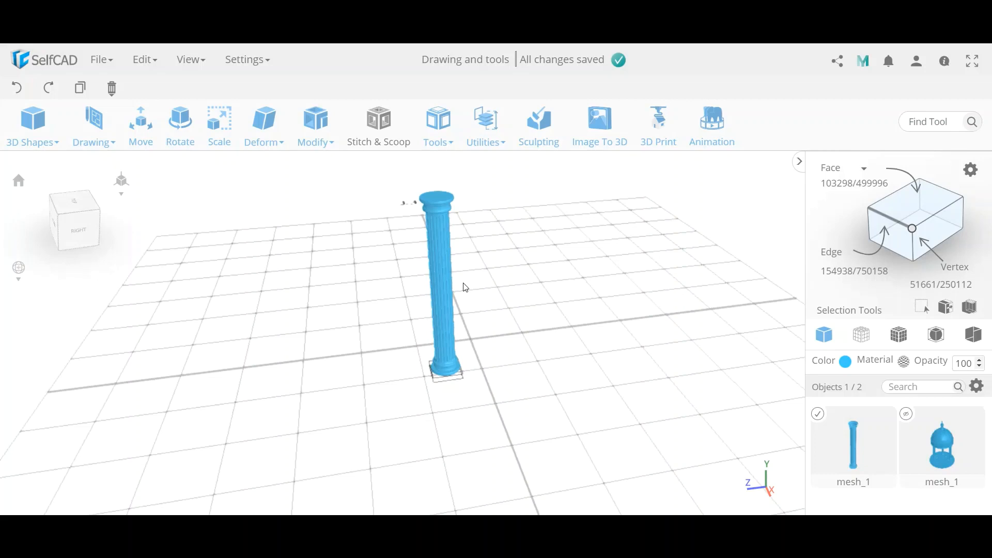
Turn Back Face Culling on and flip the column's normals back to face outward
{"action": "left_click", "coordinate": [485, 126]}
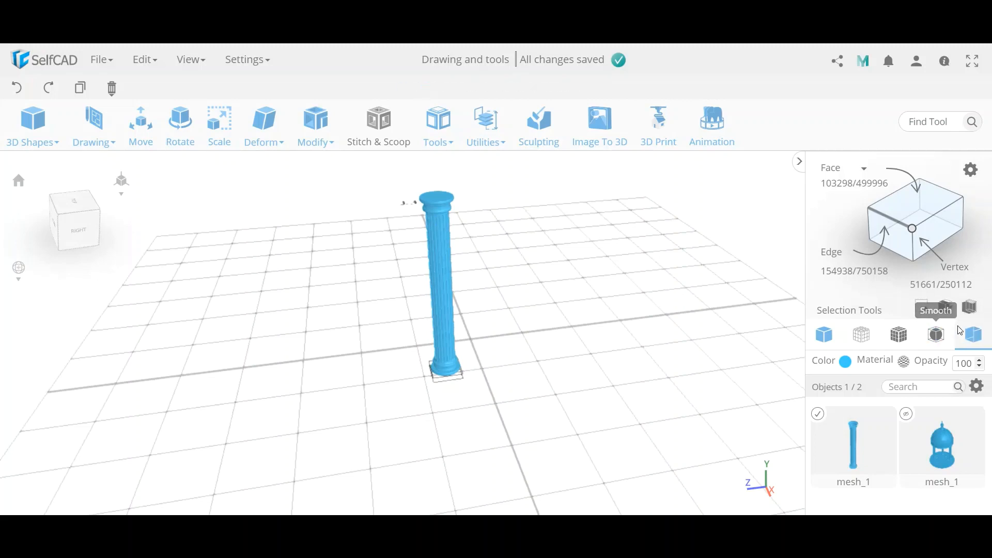
{"action": "left_click", "coordinate": [973, 334]}
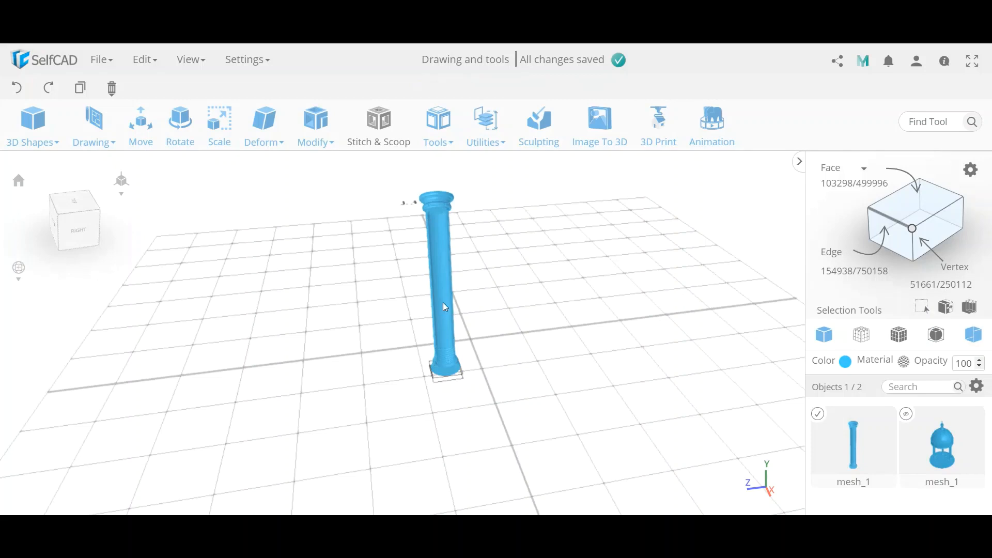
{"action": "scroll", "coordinate": [442, 302], "scroll_direction": "up", "scroll_amount": 3}
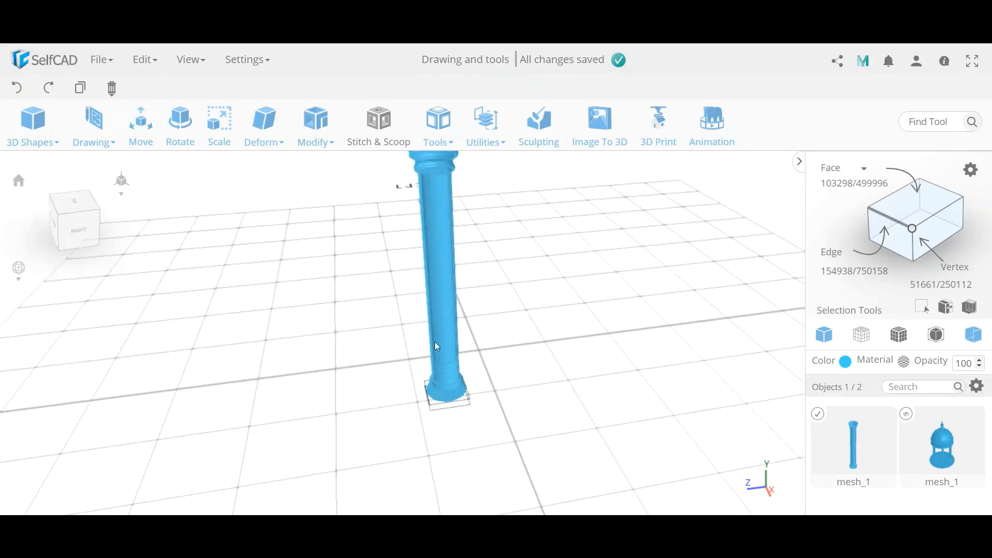
{"action": "scroll", "coordinate": [448, 299], "scroll_direction": "up", "scroll_amount": 4}
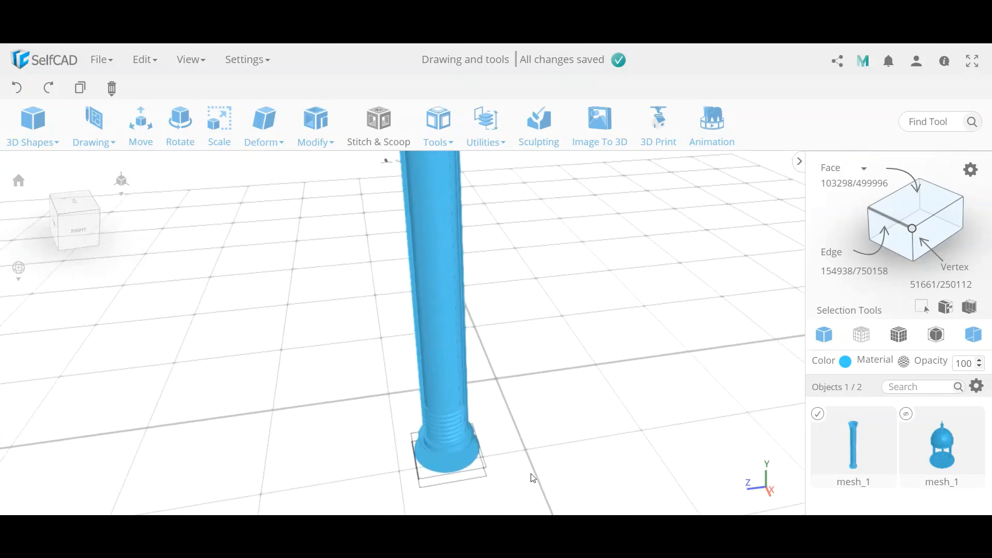
{"action": "left_click_drag", "start_coordinate": [533, 478], "coordinate": [450, 405]}
{"action": "left_click", "coordinate": [485, 135]}
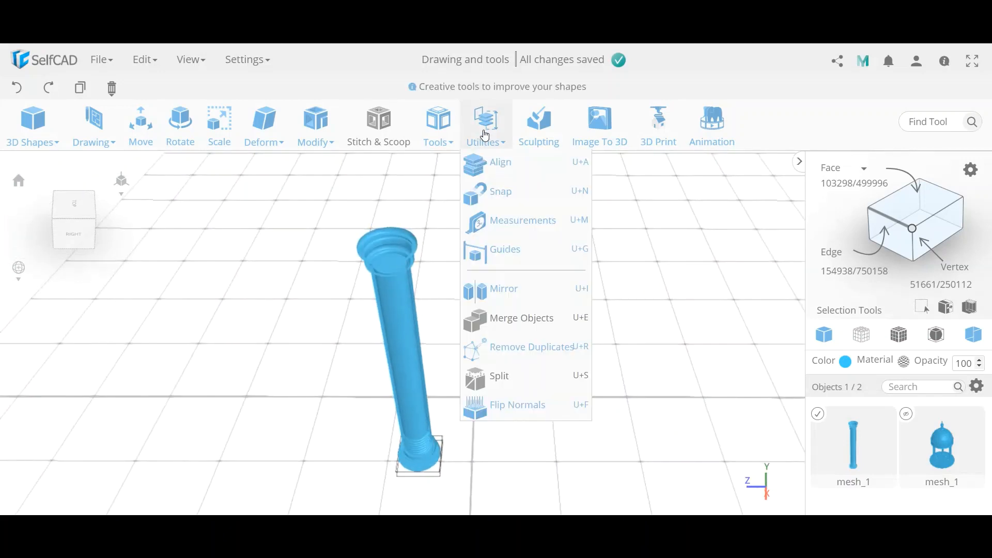
{"action": "left_click", "coordinate": [528, 403]}
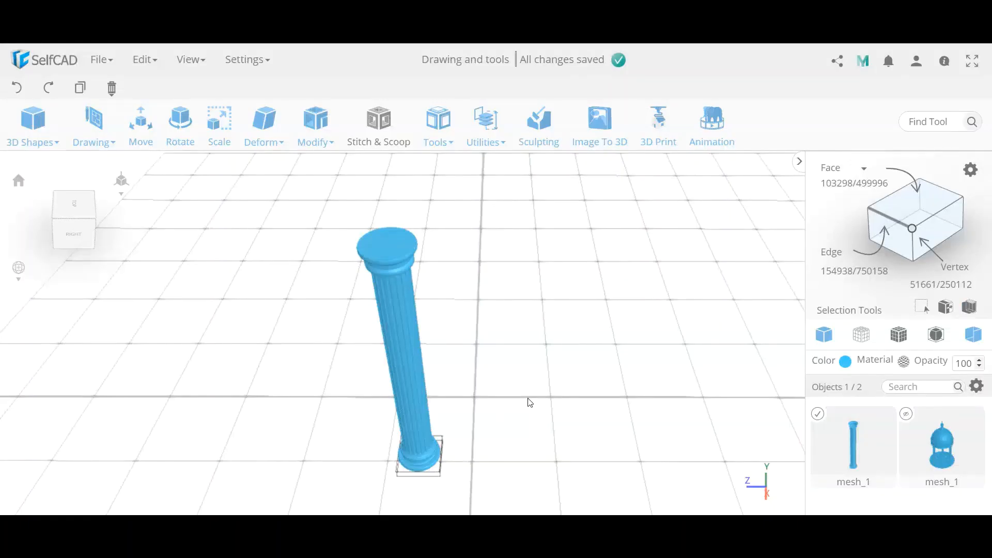
Turn off Back Face Culling and rotate the column 90 degrees about the Z axis
{"action": "mouse_move", "coordinate": [523, 392]}
{"action": "left_mouse_down"}
{"action": "mouse_move", "coordinate": [443, 387]}
{"action": "mouse_move", "coordinate": [534, 383]}
{"action": "left_mouse_up"}
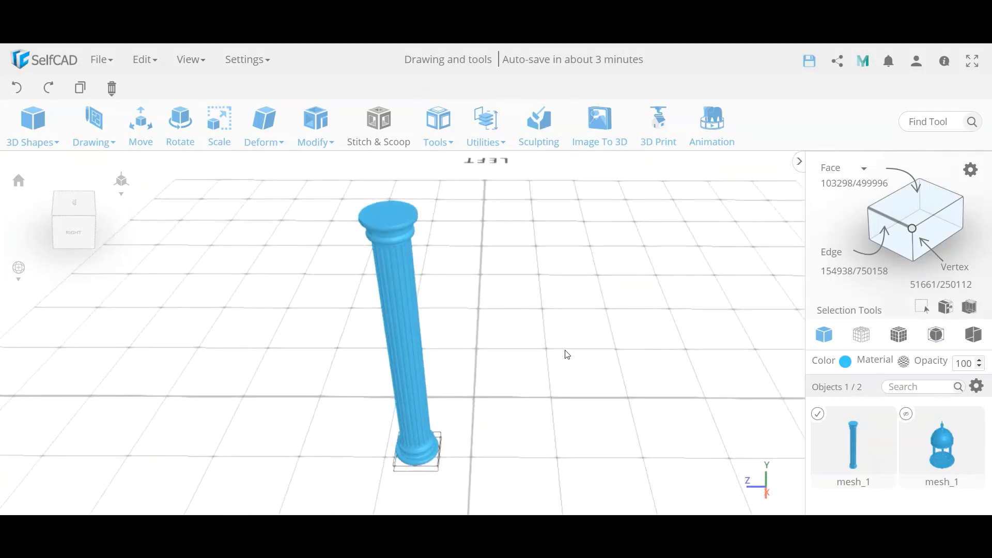
{"action": "scroll", "coordinate": [565, 352], "scroll_direction": "down", "scroll_amount": 2}
{"action": "mouse_move", "coordinate": [567, 354]}
{"action": "left_mouse_down"}
{"action": "mouse_move", "coordinate": [591, 317]}
{"action": "mouse_move", "coordinate": [604, 344]}
{"action": "mouse_move", "coordinate": [566, 348]}
{"action": "mouse_move", "coordinate": [569, 333]}
{"action": "mouse_move", "coordinate": [575, 343]}
{"action": "left_mouse_up"}
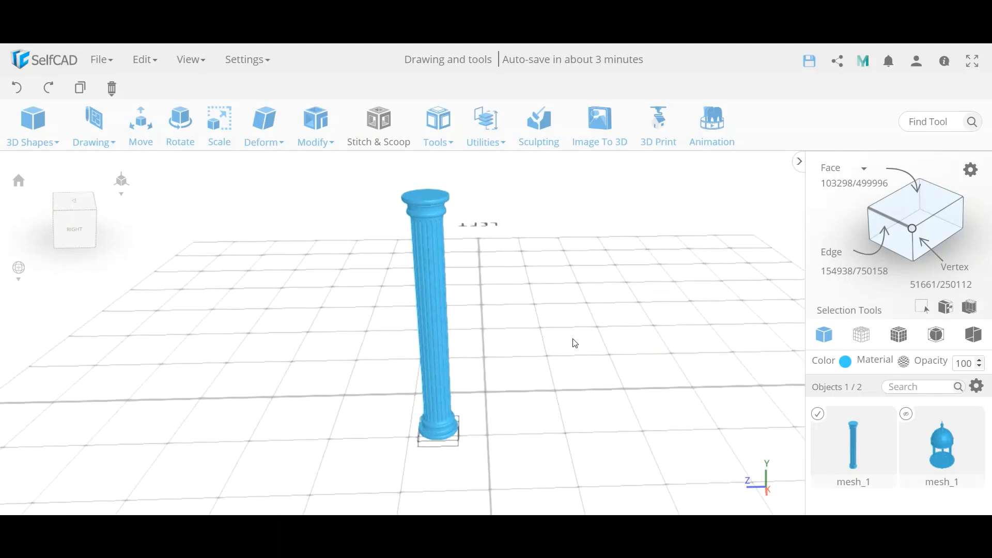
{"action": "left_click", "coordinate": [182, 124]}
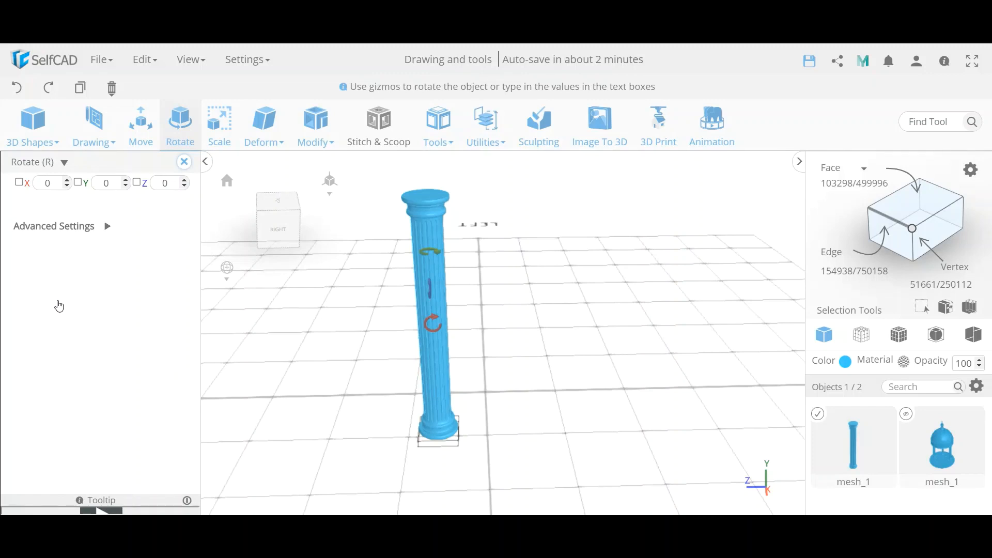
{"action": "left_click", "coordinate": [166, 187]}
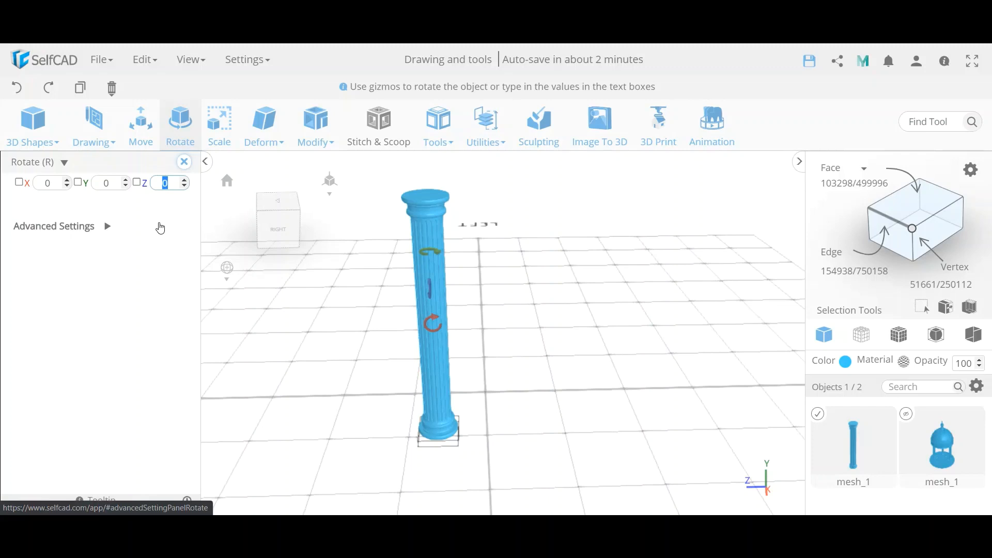
{"action": "type", "text": "90"}
{"action": "key", "text": "Return"}
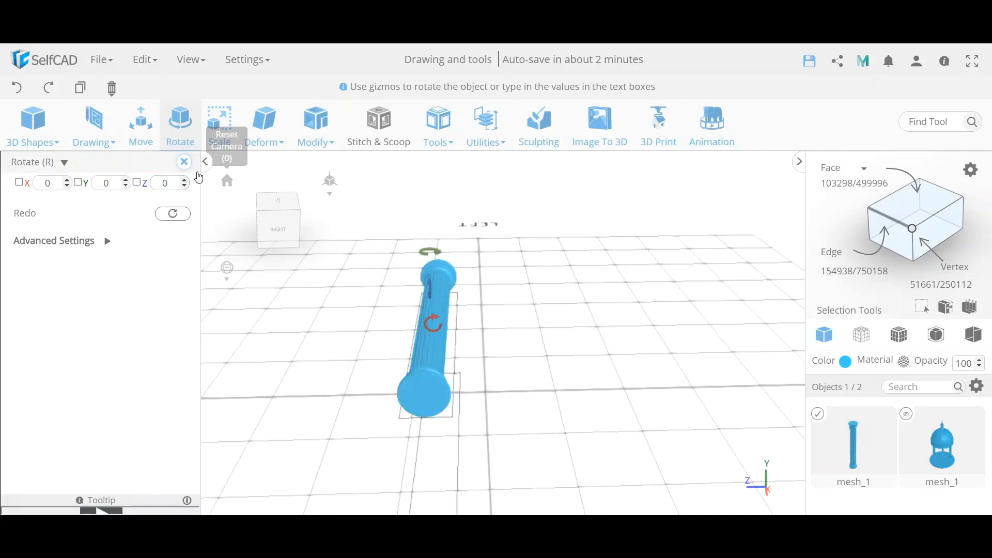
{"action": "left_click", "coordinate": [184, 162]}
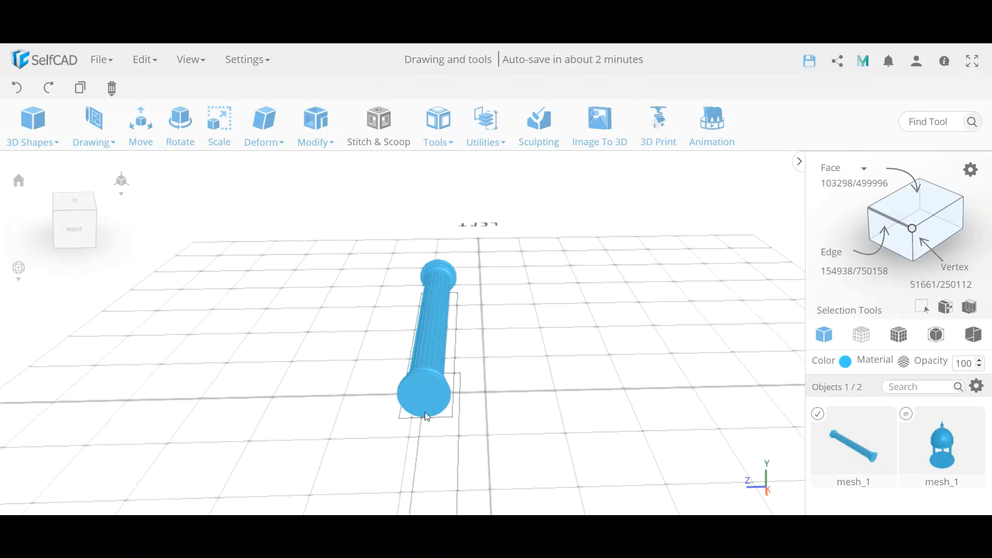
Examine the mesh triangles on the lying column's end and flutes in the solid wireframe display, and return to the plain solid display
{"action": "scroll", "coordinate": [435, 380], "scroll_direction": "up", "scroll_amount": 5}
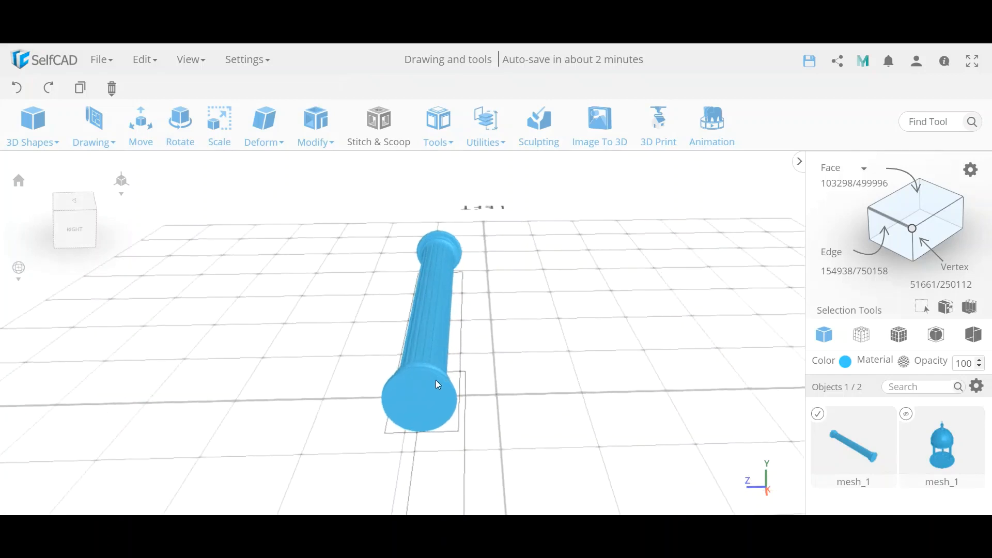
{"action": "scroll", "coordinate": [435, 380], "scroll_direction": "down", "scroll_amount": 5}
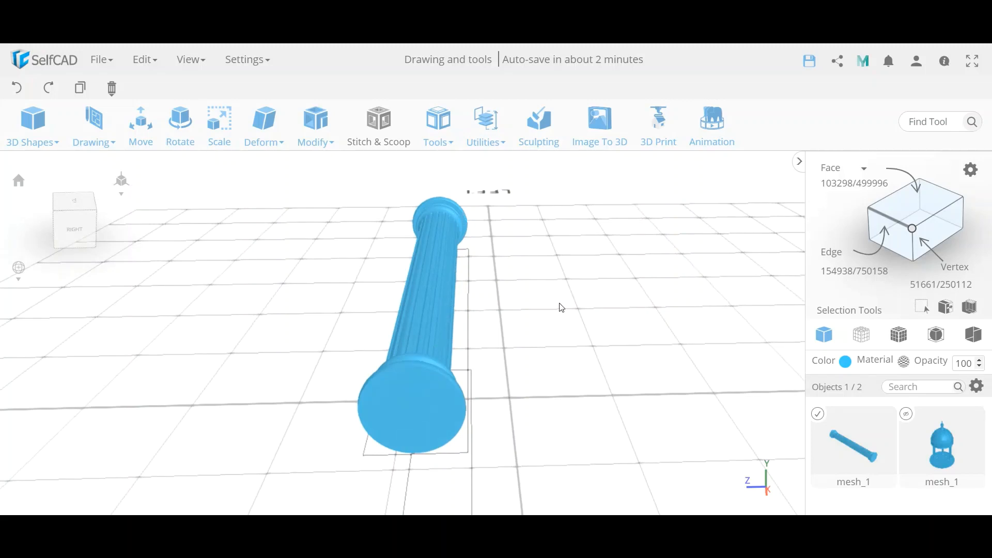
{"action": "left_click_drag", "start_coordinate": [562, 308], "coordinate": [552, 328]}
{"action": "middle_click_drag", "start_coordinate": [520, 322], "coordinate": [479, 320]}
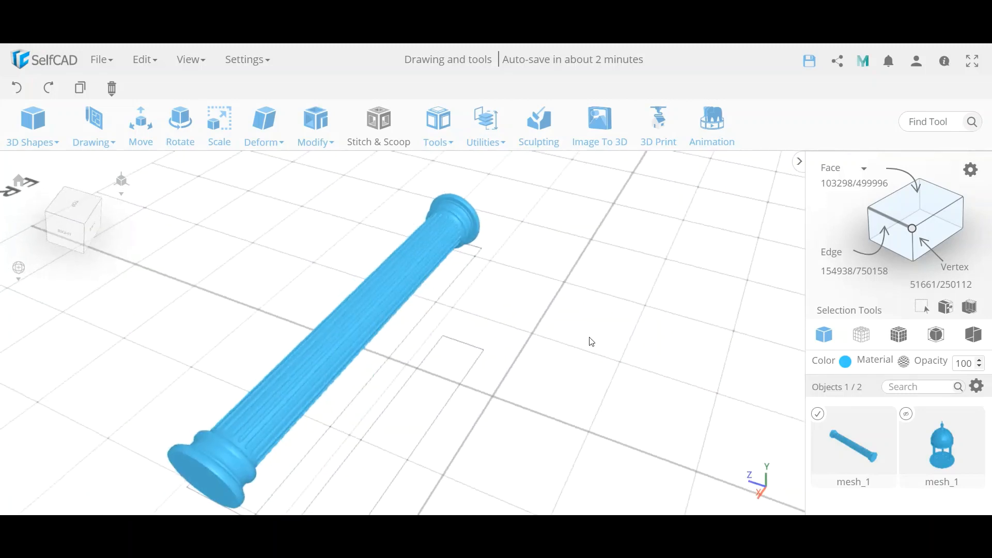
{"action": "left_click", "coordinate": [897, 334]}
{"action": "scroll", "coordinate": [241, 452], "scroll_direction": "up", "scroll_amount": 8}
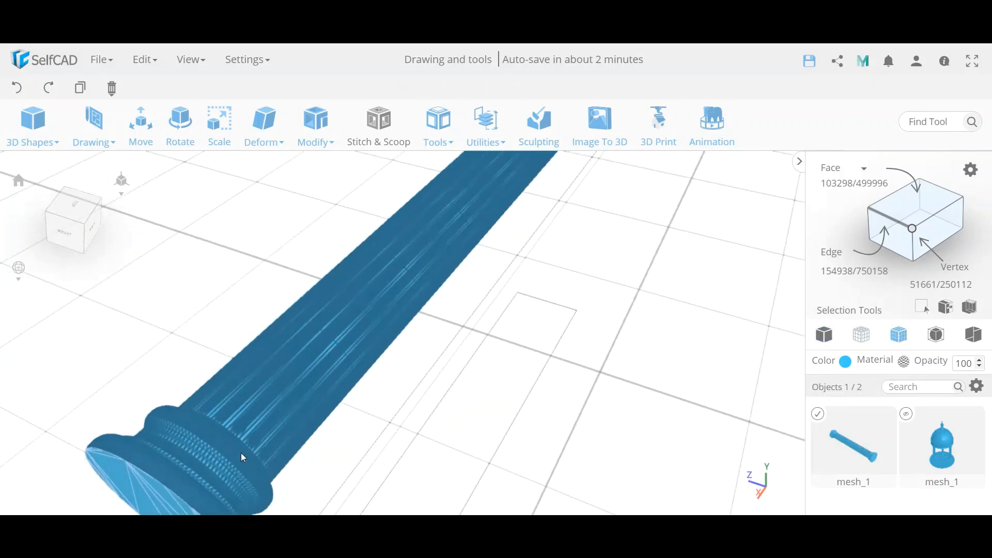
{"action": "scroll", "coordinate": [240, 453], "scroll_direction": "down", "scroll_amount": 1}
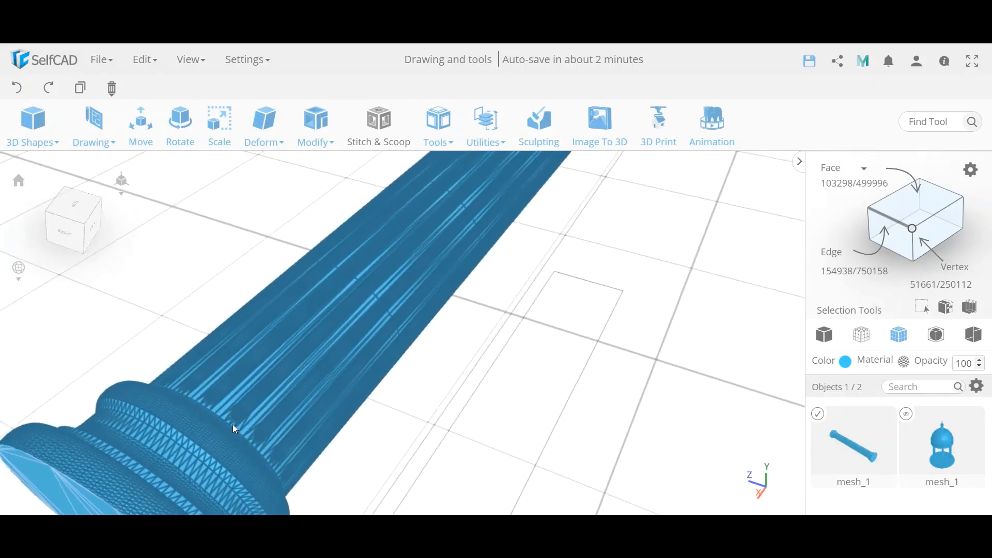
{"action": "scroll", "coordinate": [232, 424], "scroll_direction": "up", "scroll_amount": 6}
{"action": "scroll", "coordinate": [188, 438], "scroll_direction": "up", "scroll_amount": 4}
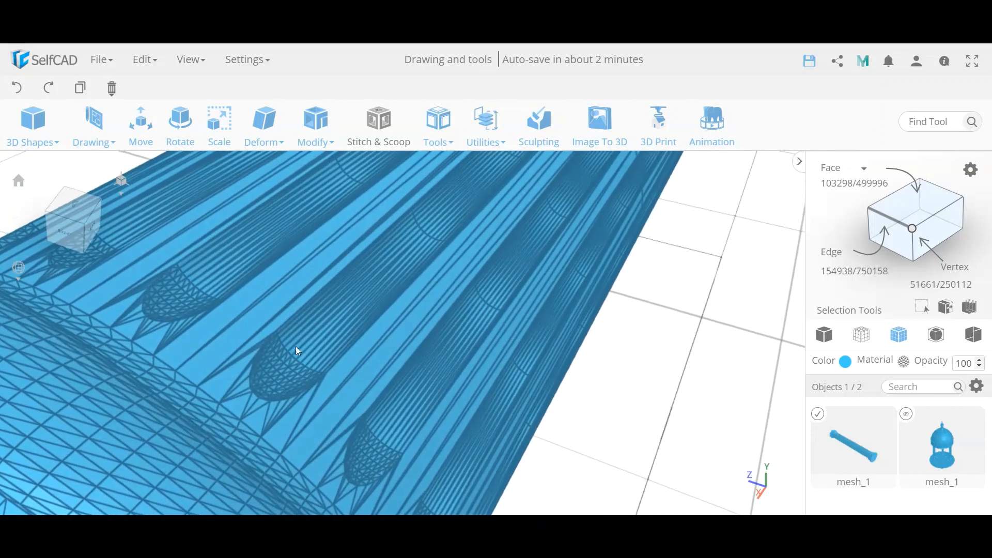
{"action": "scroll", "coordinate": [293, 325], "scroll_direction": "down", "scroll_amount": 8}
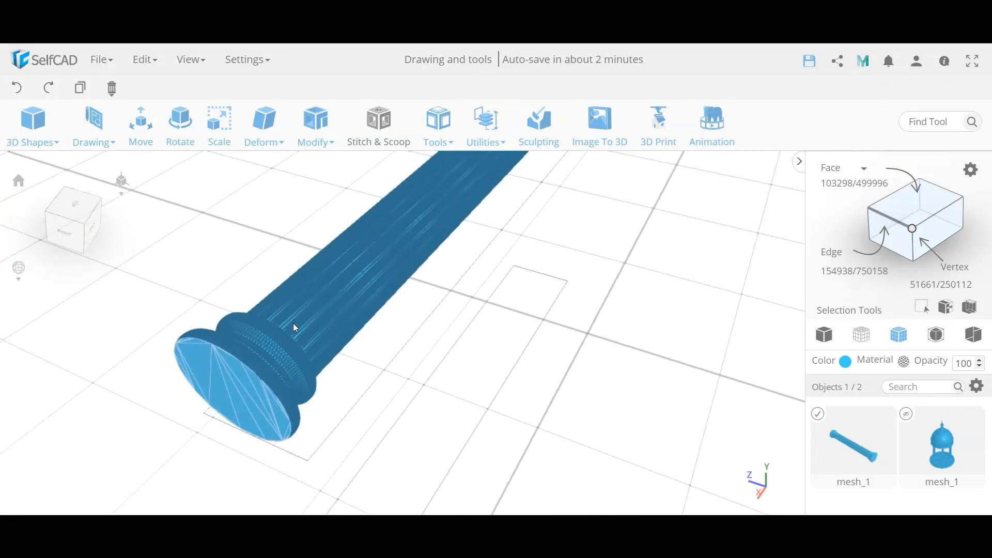
{"action": "left_click", "coordinate": [825, 335]}
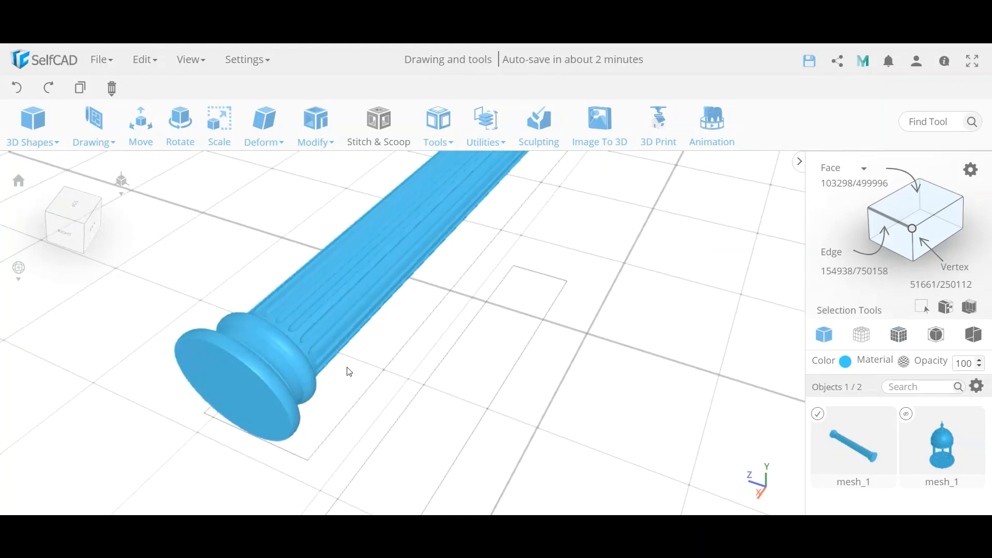
Flatten the lying column completely along the Y axis with the Flatten tool
{"action": "scroll", "coordinate": [334, 427], "scroll_direction": "down", "scroll_amount": 5}
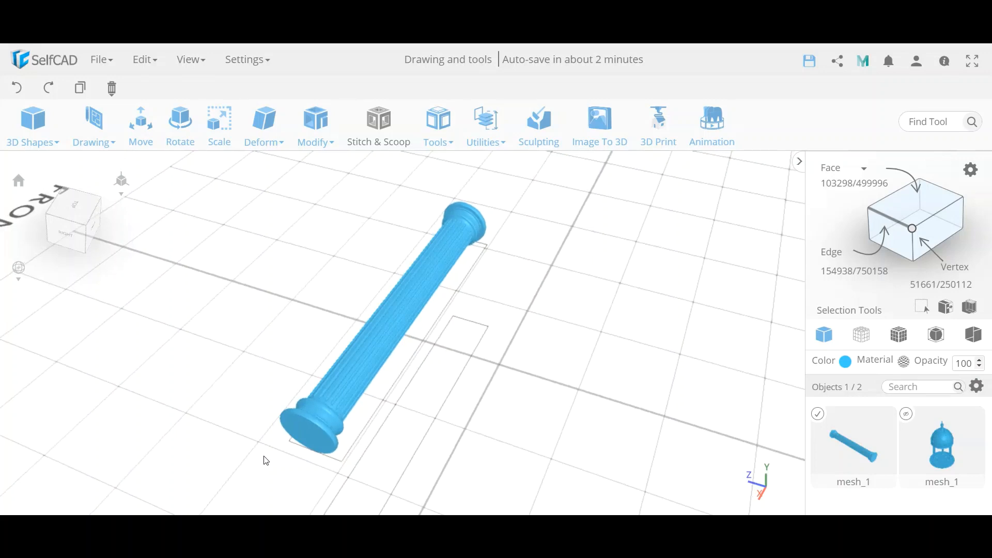
{"action": "right_click_drag", "start_coordinate": [264, 459], "coordinate": [321, 450]}
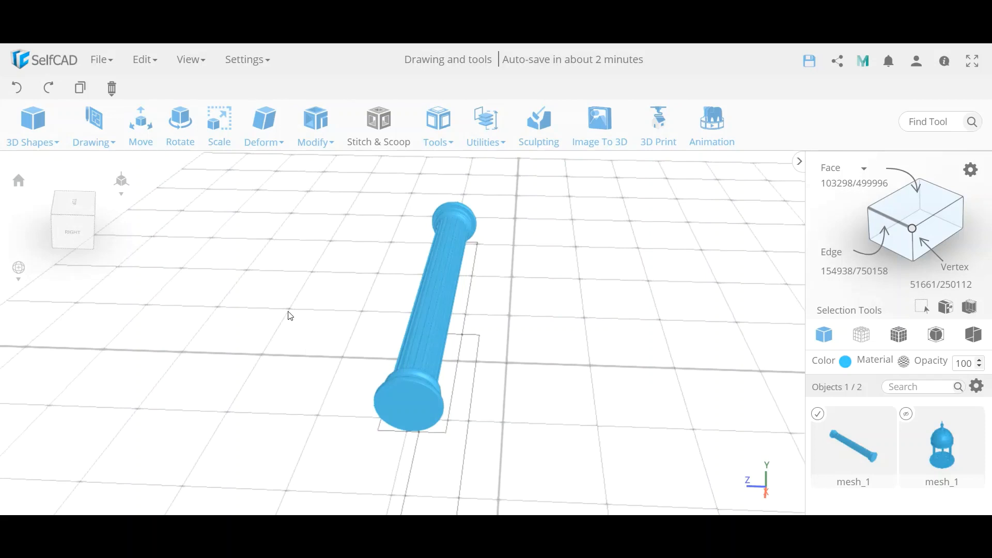
{"action": "left_click", "coordinate": [266, 135]}
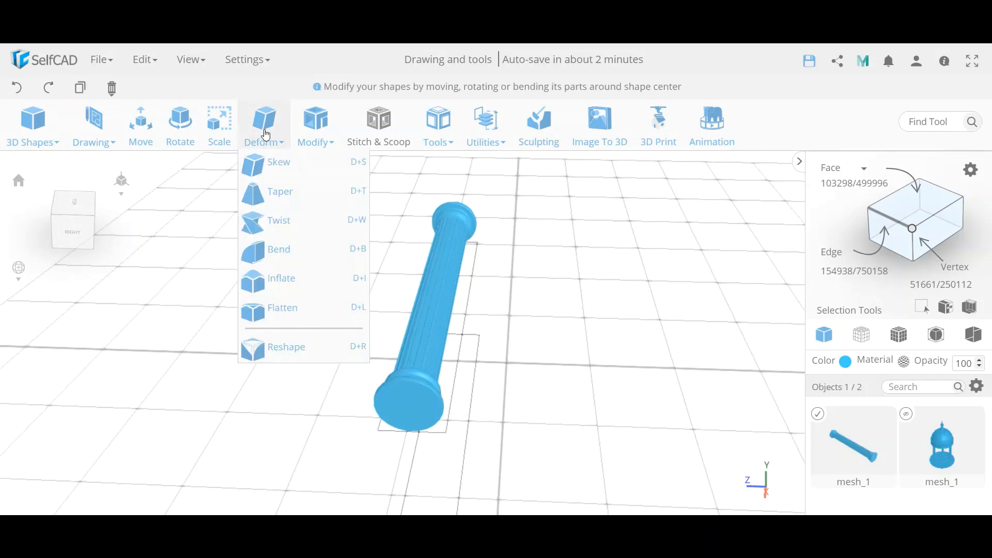
{"action": "left_click", "coordinate": [286, 306]}
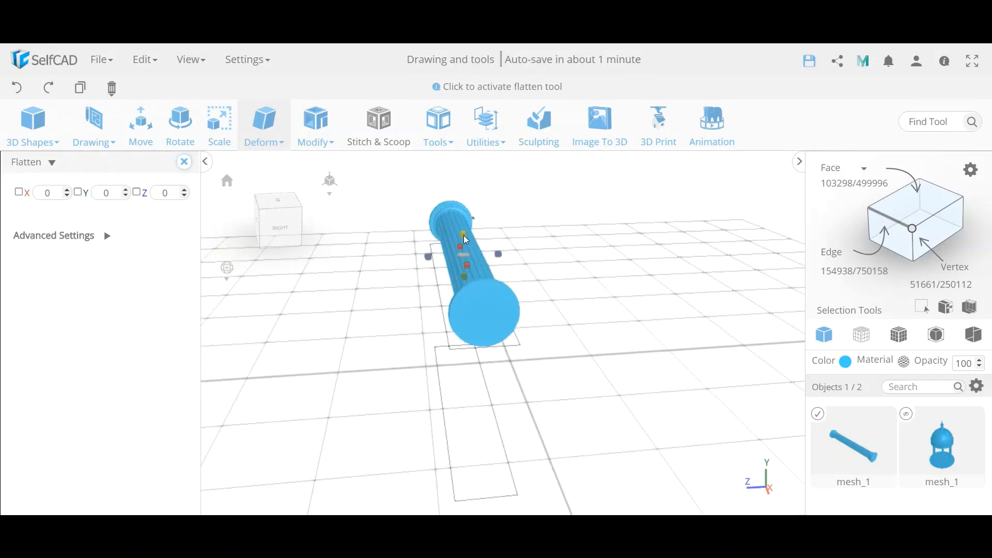
{"action": "left_click_drag", "start_coordinate": [463, 235], "coordinate": [453, 391]}
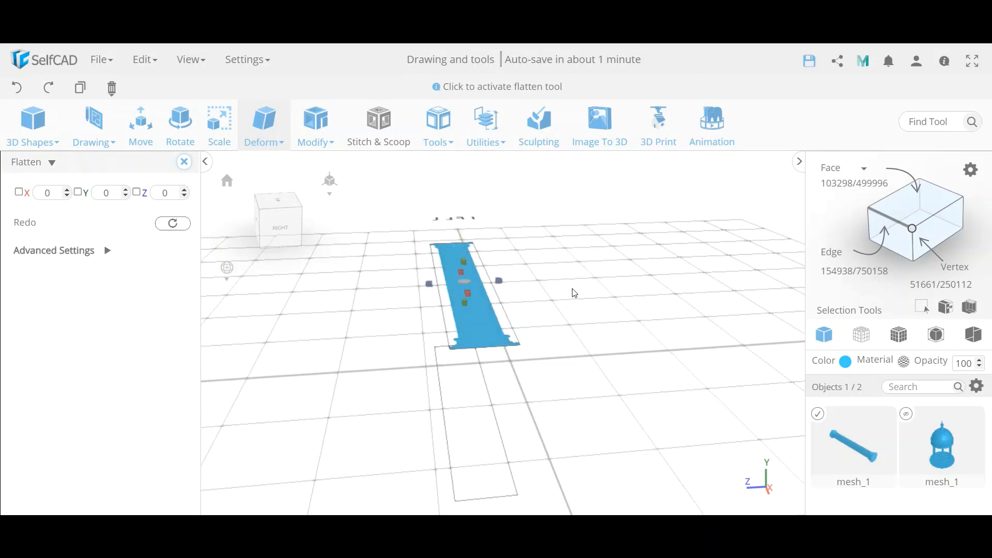
Remove duplicates from the flattened column mesh
{"action": "left_click_drag", "start_coordinate": [574, 293], "coordinate": [454, 382]}
{"action": "scroll", "coordinate": [412, 431], "scroll_direction": "up", "scroll_amount": 2}
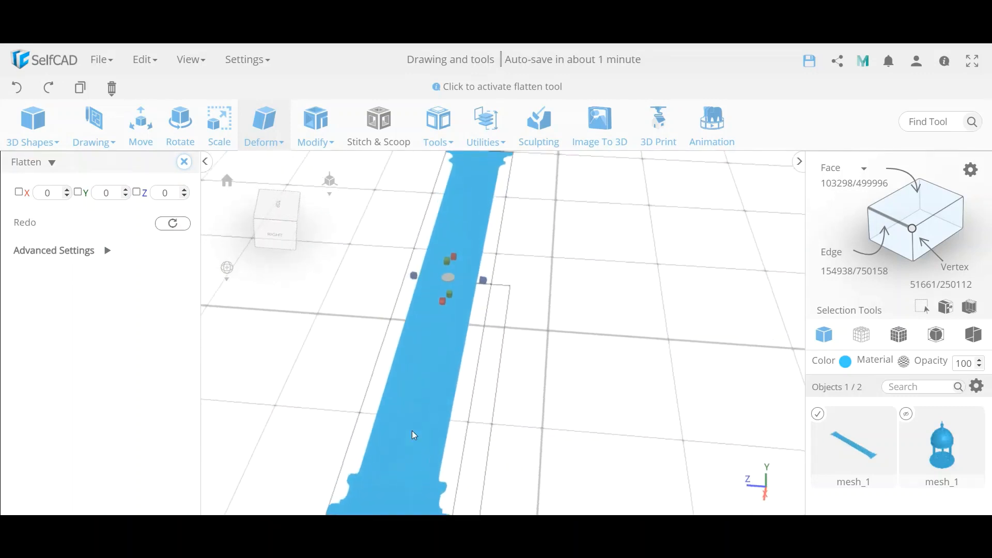
{"action": "scroll", "coordinate": [412, 431], "scroll_direction": "down", "scroll_amount": 1}
{"action": "scroll", "coordinate": [414, 435], "scroll_direction": "down", "scroll_amount": 1}
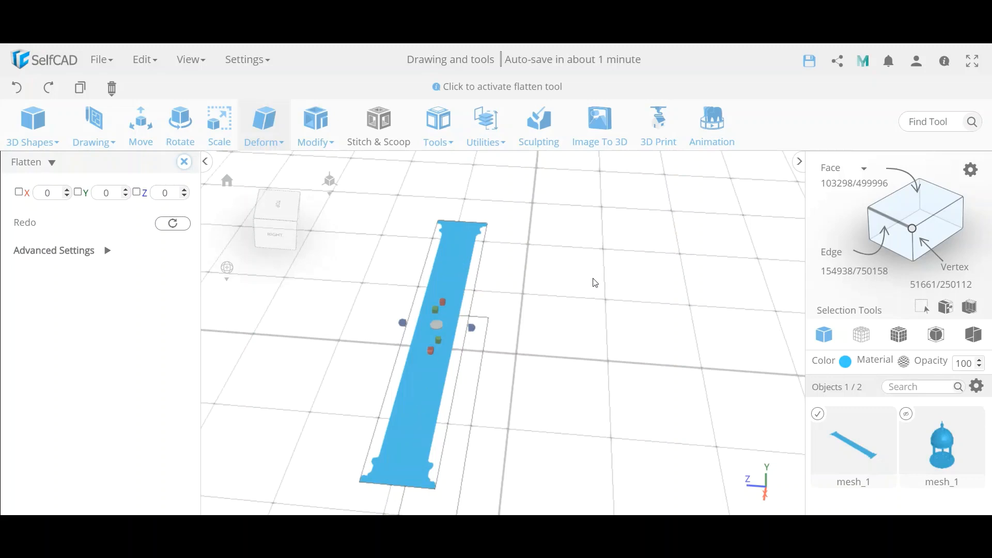
{"action": "left_click", "coordinate": [487, 136]}
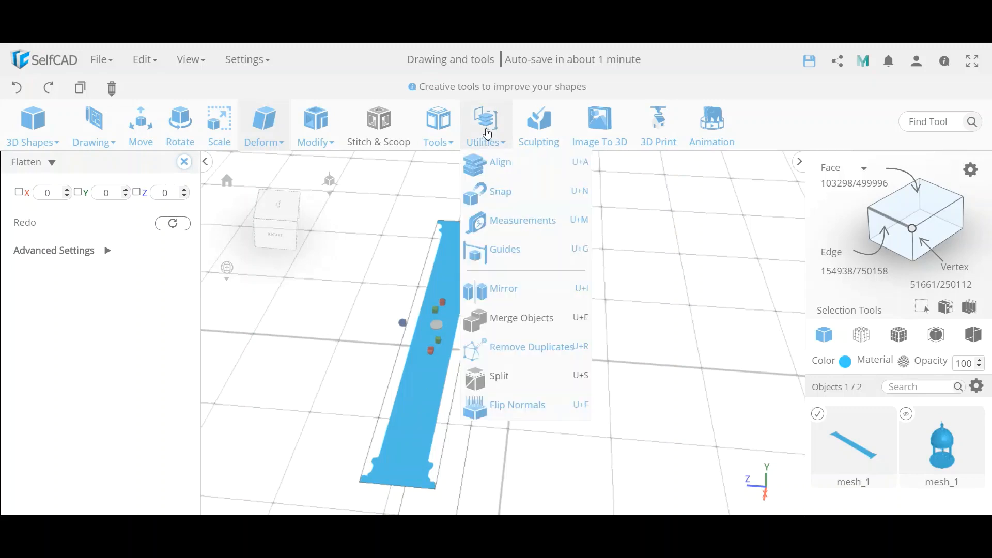
{"action": "left_click", "coordinate": [516, 355]}
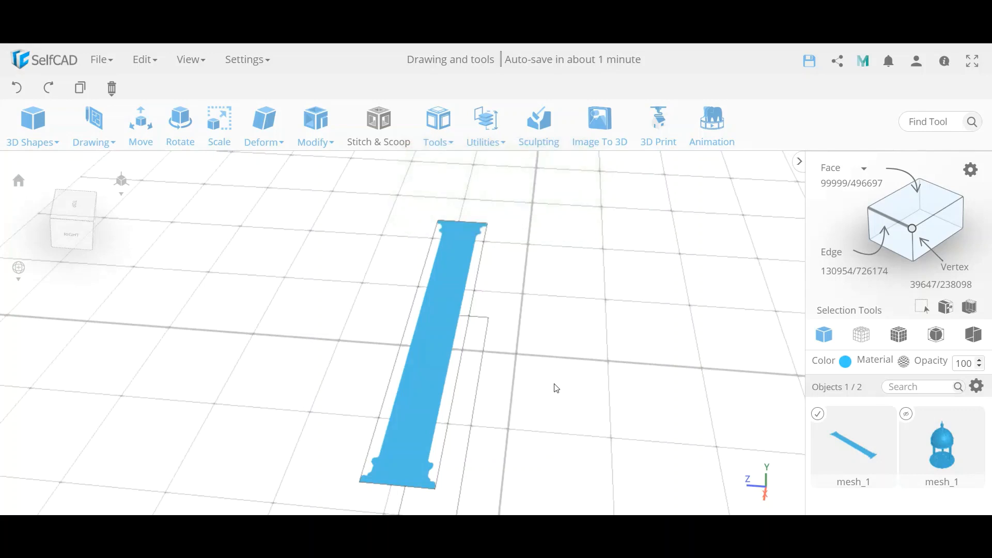
Start the Flatten tool on the flat column and set its minimum step size to 5
{"action": "scroll", "coordinate": [554, 389], "scroll_direction": "down", "scroll_amount": 2}
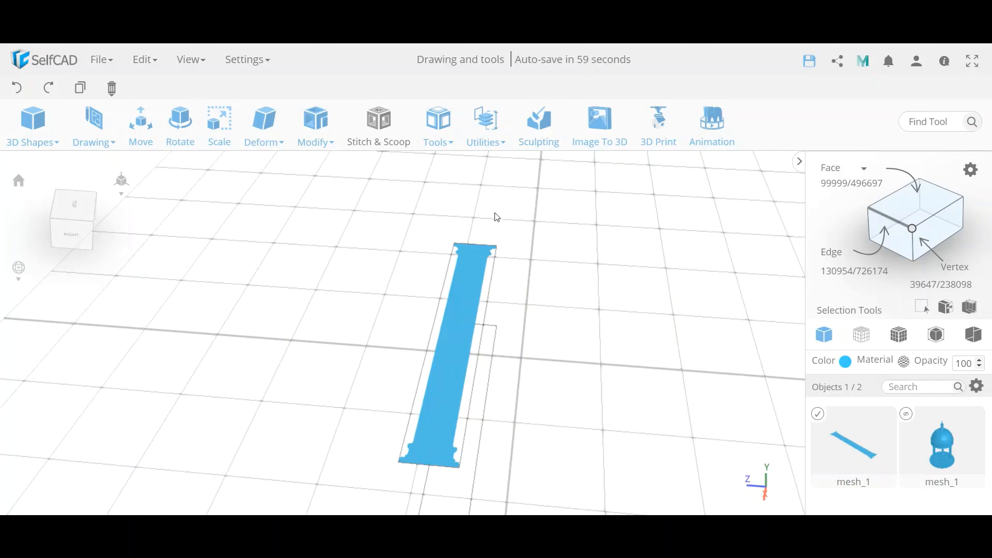
{"action": "left_click", "coordinate": [270, 149]}
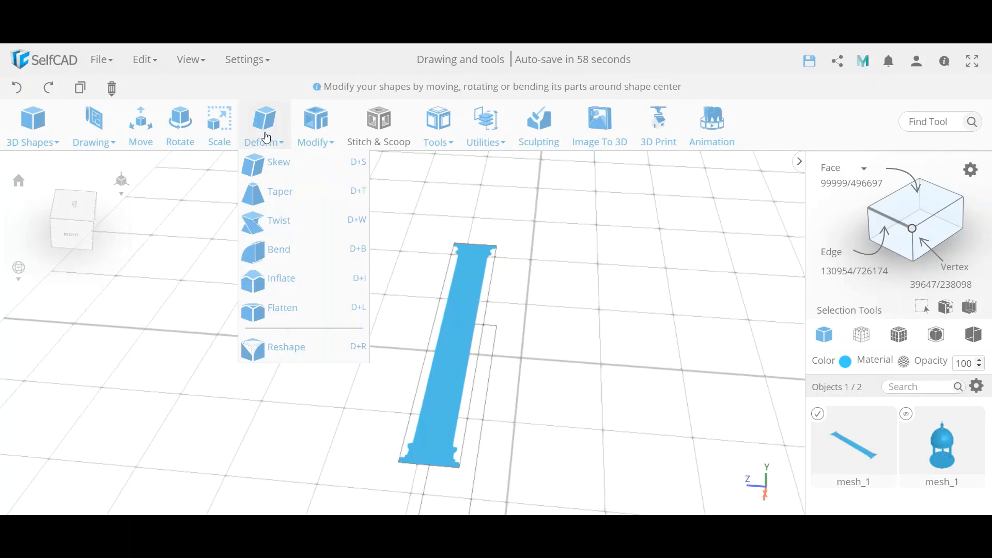
{"action": "left_click", "coordinate": [297, 308]}
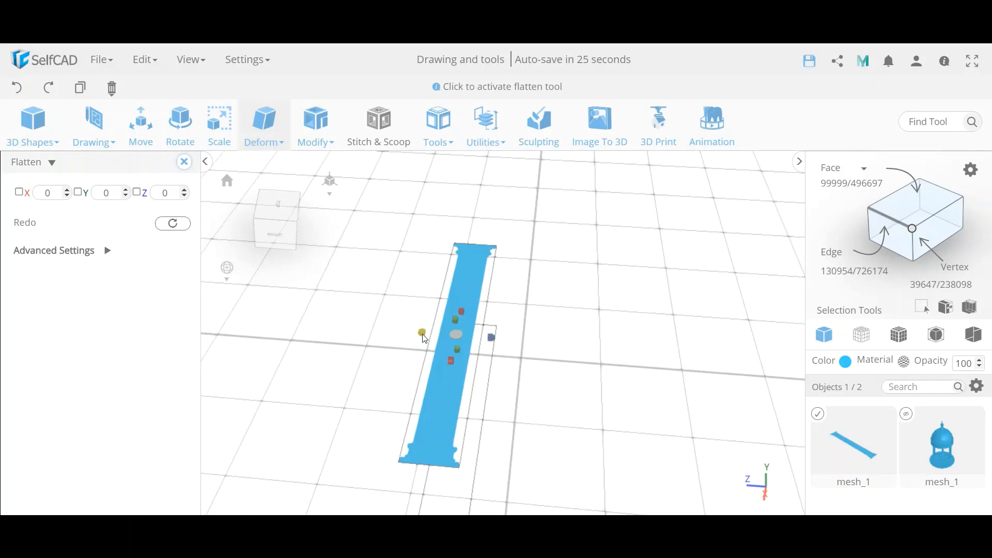
{"action": "left_click_drag", "start_coordinate": [424, 338], "coordinate": [385, 333]}
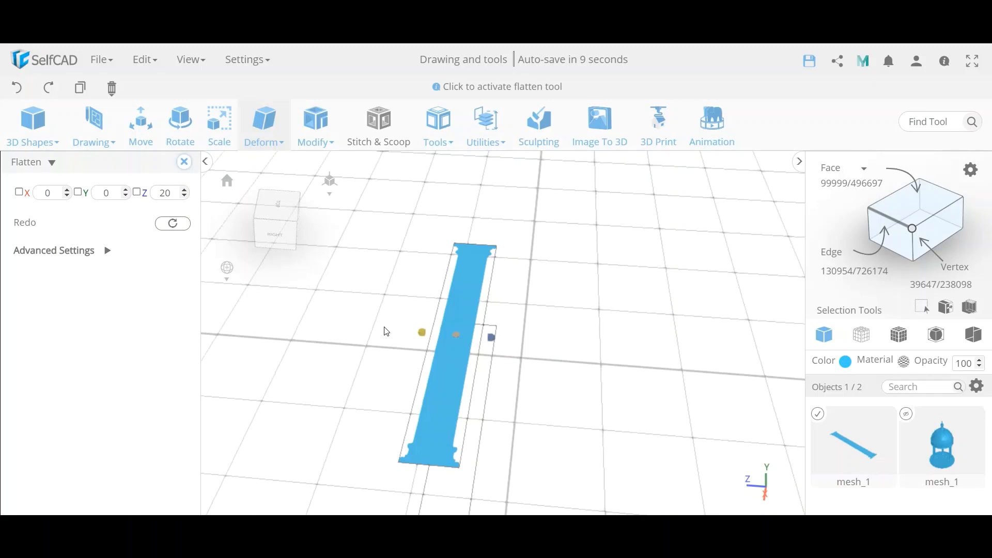
{"action": "mouse_move", "coordinate": [384, 330]}
{"action": "left_mouse_down"}
{"action": "mouse_move", "coordinate": [434, 337]}
{"action": "mouse_move", "coordinate": [366, 336]}
{"action": "left_mouse_up"}
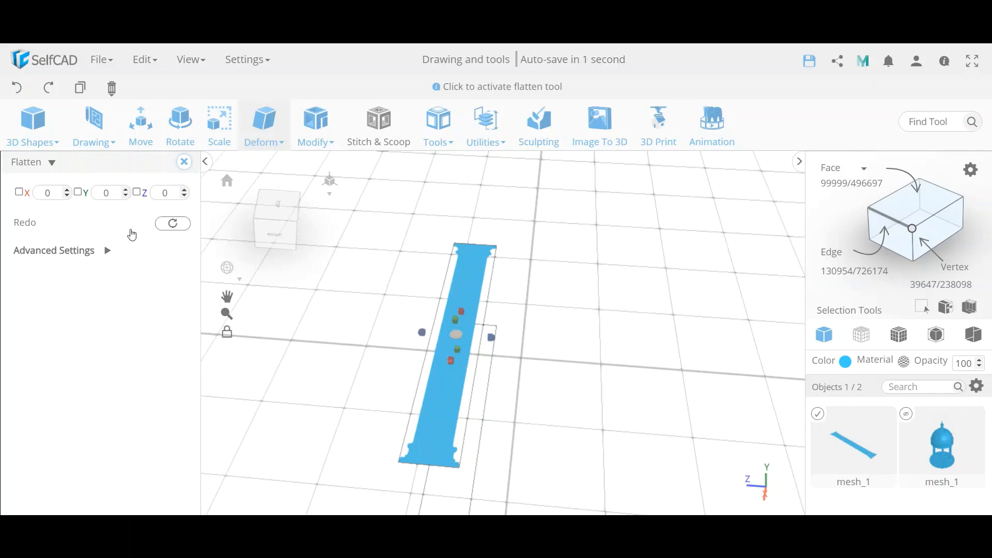
{"action": "left_click", "coordinate": [107, 252]}
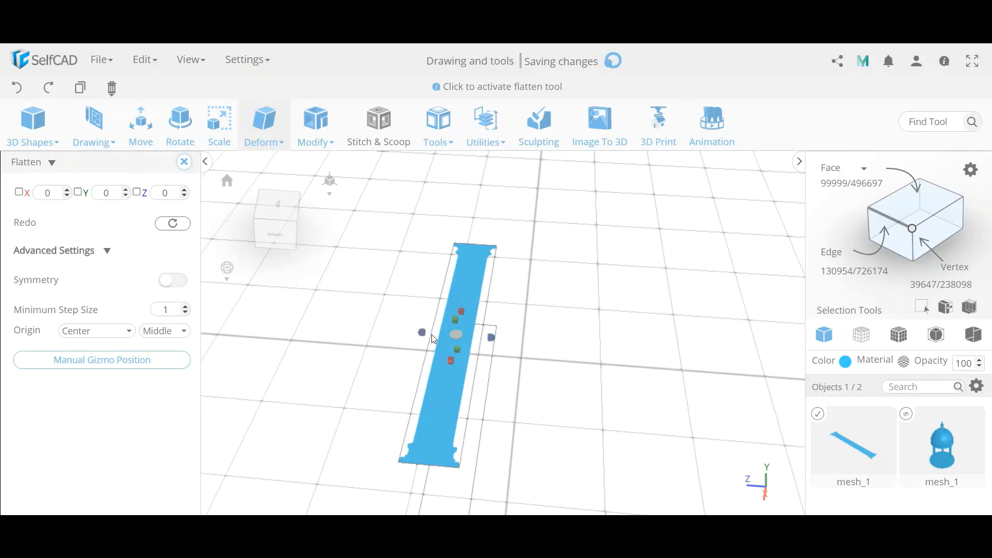
{"action": "double_click", "coordinate": [172, 310]}
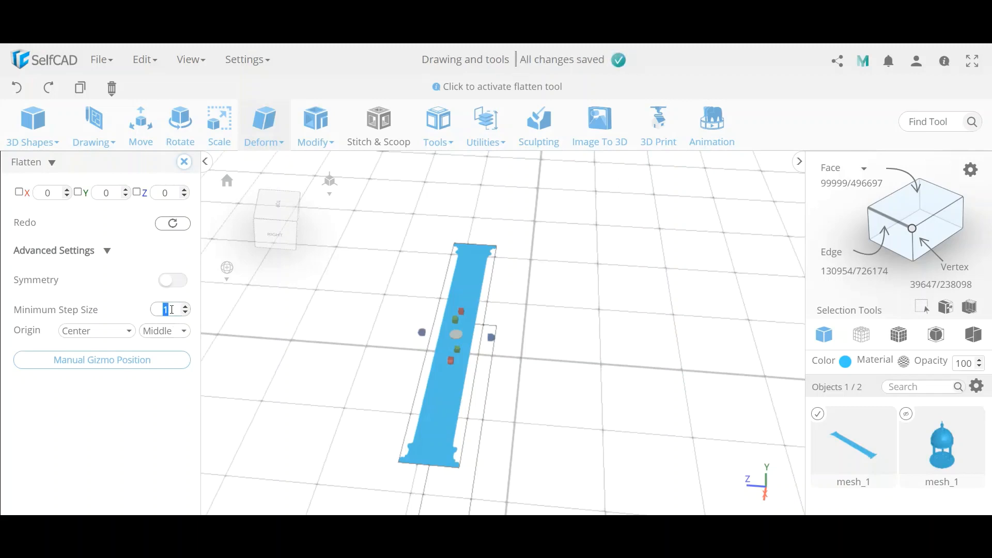
{"action": "type", "text": "0"}
{"action": "double_click", "coordinate": [172, 309]}
{"action": "type", "text": "5"}
Flatten one side of the flat column by -10 along the Z axis, leaving half of the profile
{"action": "left_click_drag", "start_coordinate": [422, 335], "coordinate": [438, 343]}
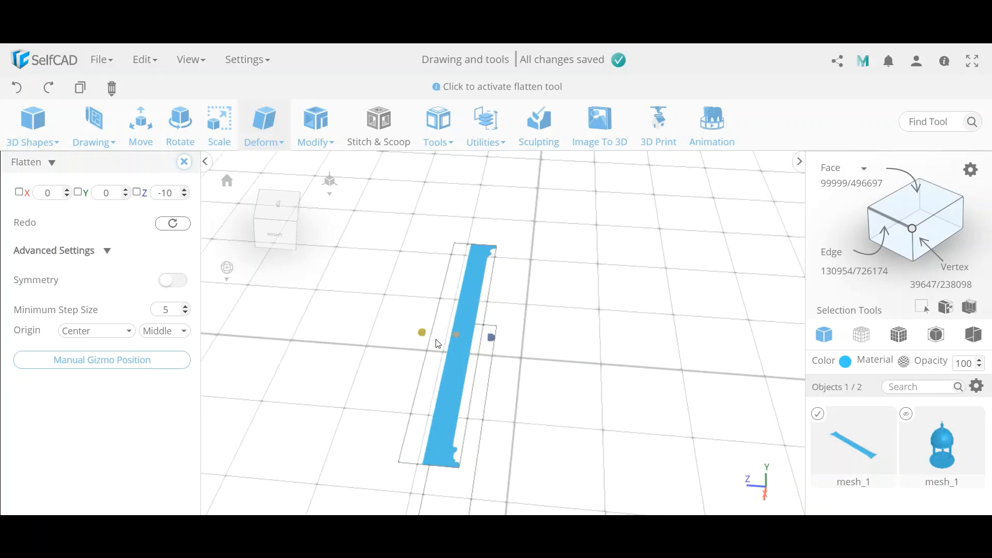
{"action": "left_click_drag", "start_coordinate": [437, 344], "coordinate": [438, 343]}
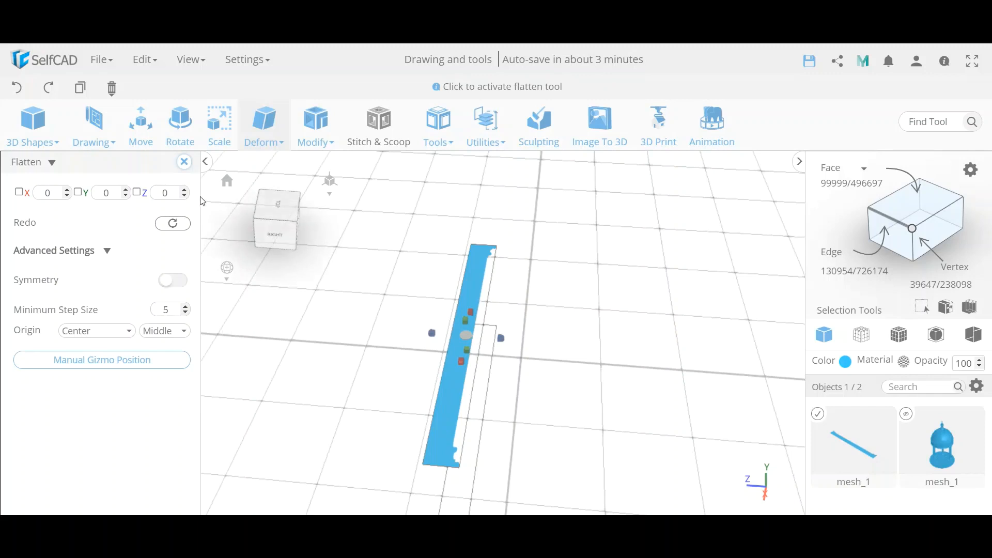
{"action": "left_click", "coordinate": [184, 164]}
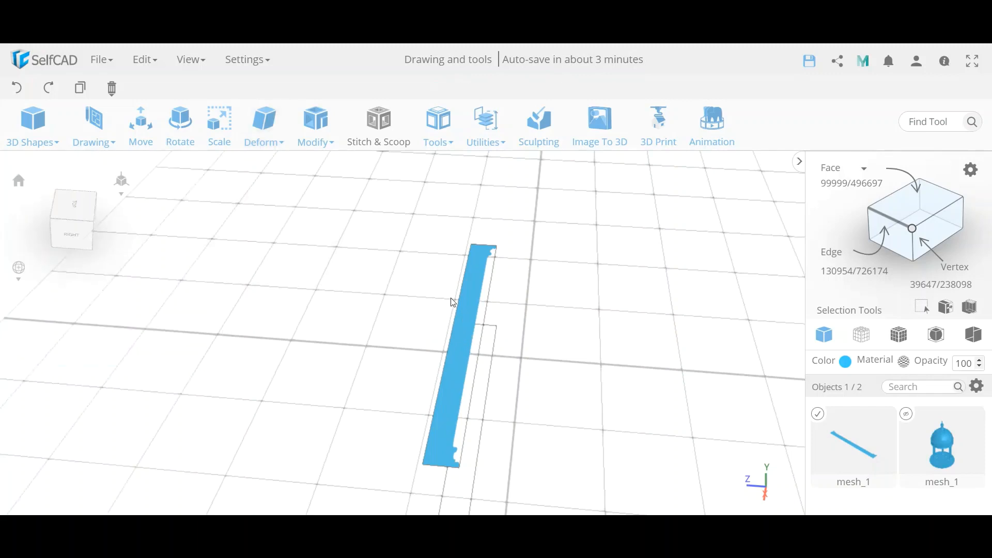
Remove duplicates from the half-column mesh
{"action": "left_click", "coordinate": [495, 140]}
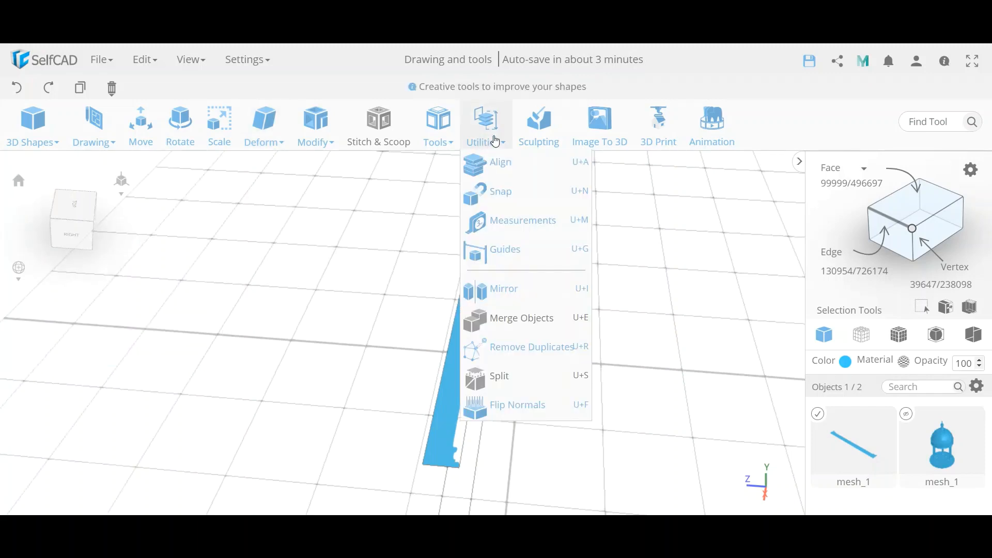
{"action": "left_click", "coordinate": [513, 346]}
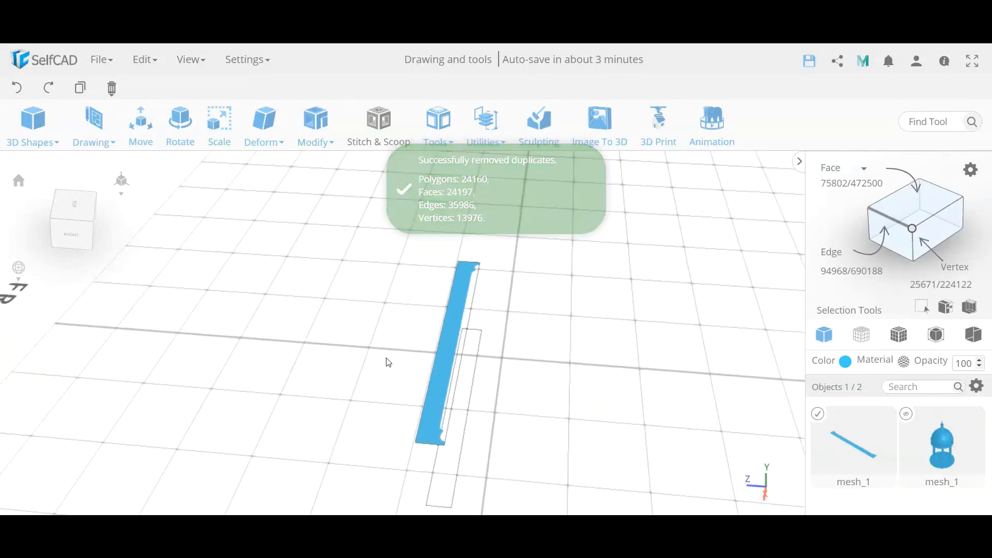
{"action": "scroll", "coordinate": [389, 362], "scroll_direction": "down", "scroll_amount": 3}
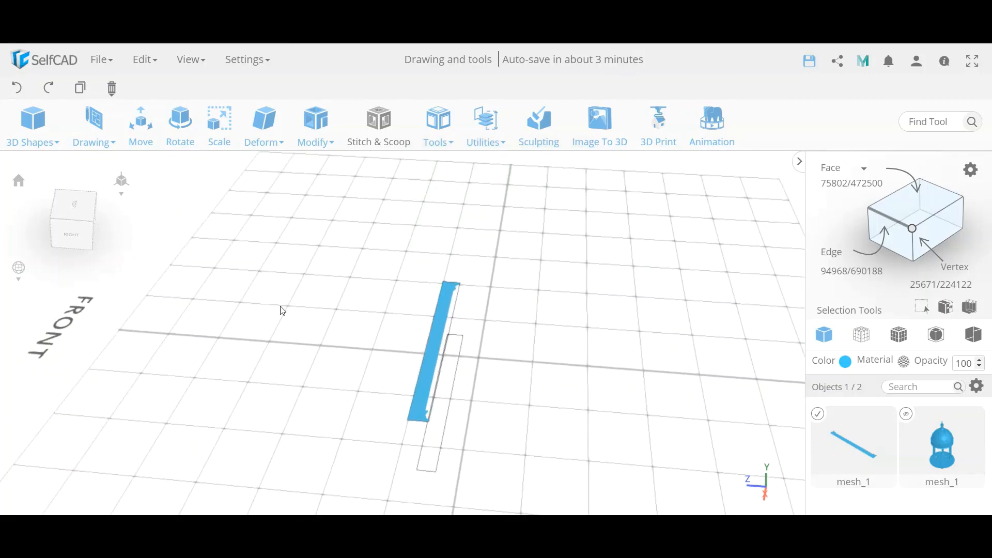
Start a Brush drawing with all objects hidden and place the half-column mesh on the drawing plane as an outline
{"action": "left_click", "coordinate": [94, 124]}
{"action": "left_click", "coordinate": [113, 164]}
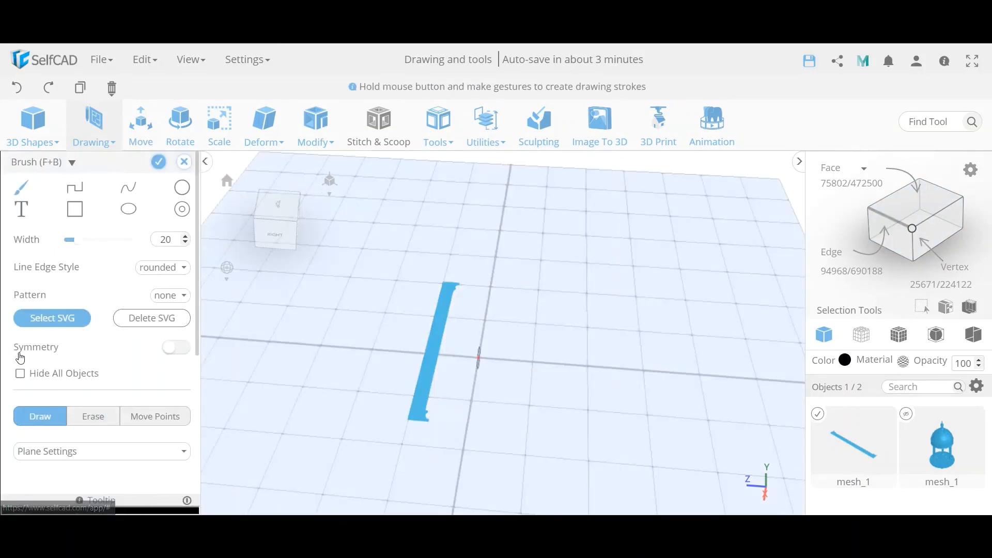
{"action": "left_click", "coordinate": [19, 373]}
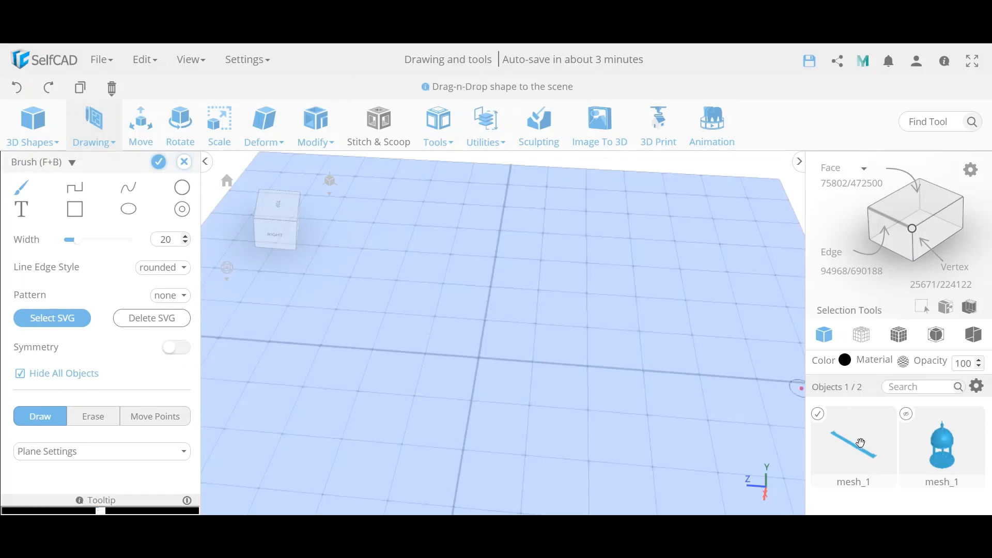
{"action": "left_click_drag", "start_coordinate": [860, 443], "coordinate": [567, 376]}
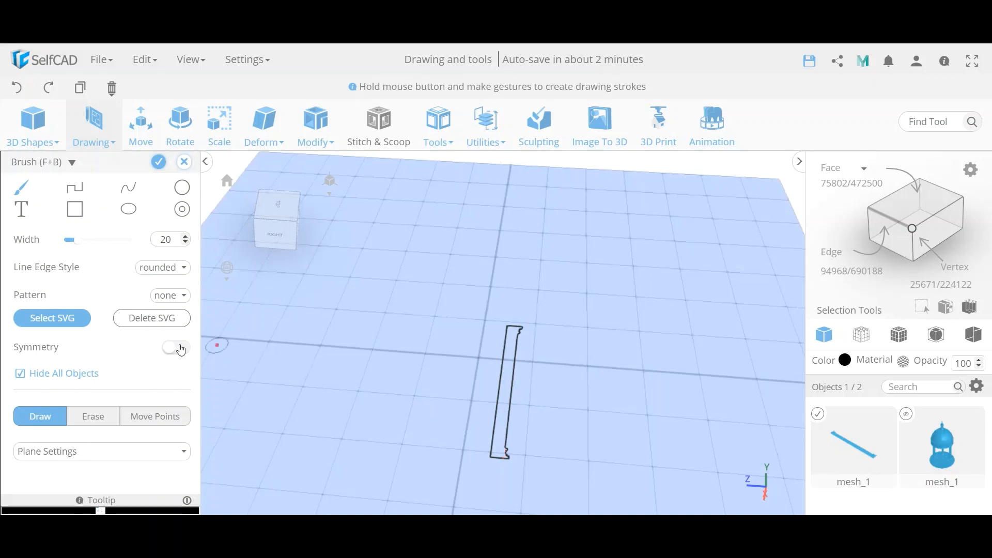
Set the drawing height to 0 in the Height Settings and finalize the half-column outline as a profile
{"action": "scroll", "coordinate": [116, 348], "scroll_direction": "down", "scroll_amount": 3}
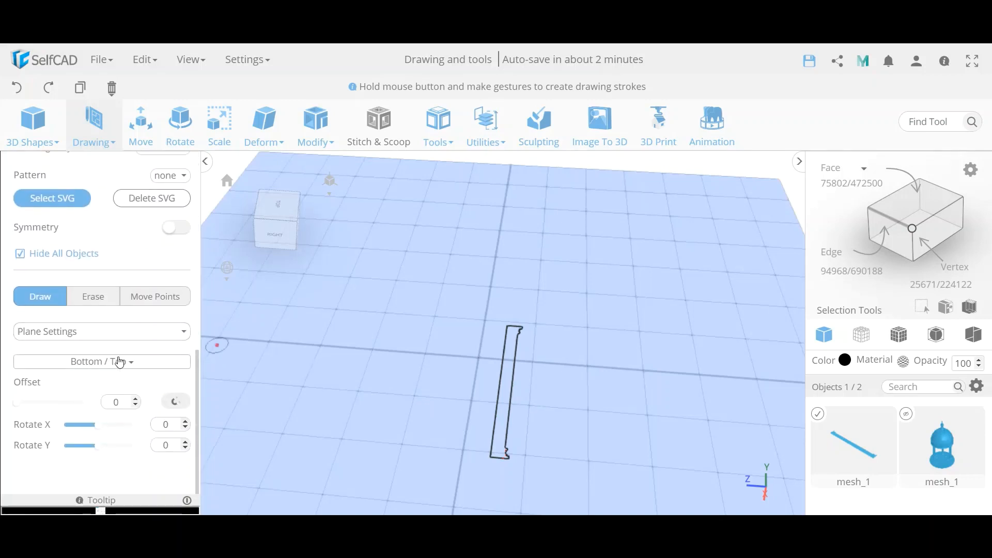
{"action": "left_click", "coordinate": [113, 331]}
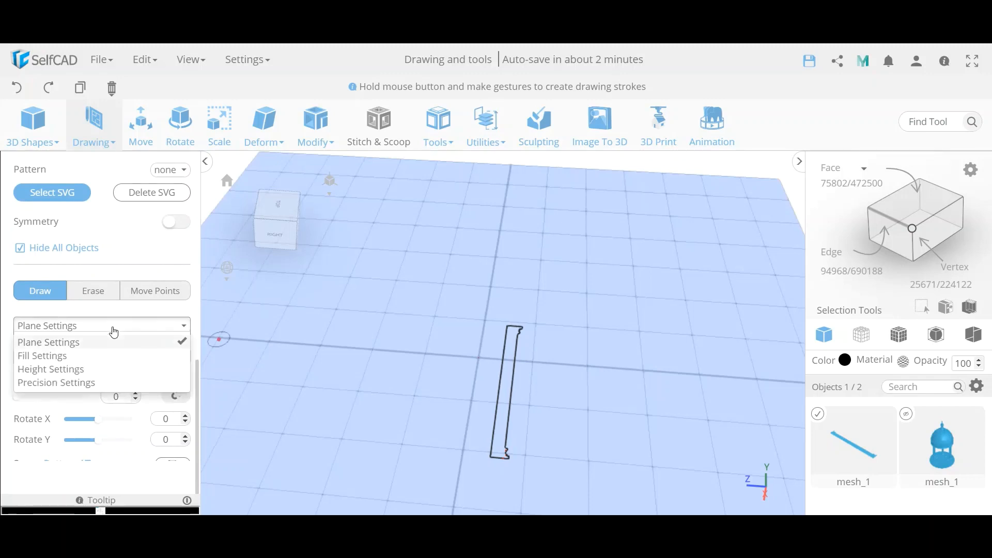
{"action": "left_click", "coordinate": [83, 370]}
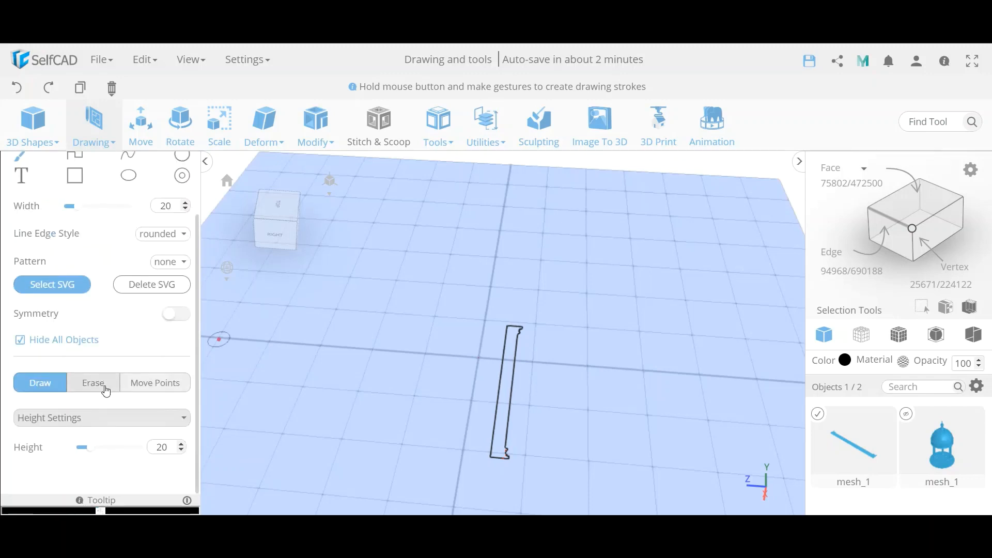
{"action": "double_click", "coordinate": [164, 447]}
{"action": "type", "text": "0"}
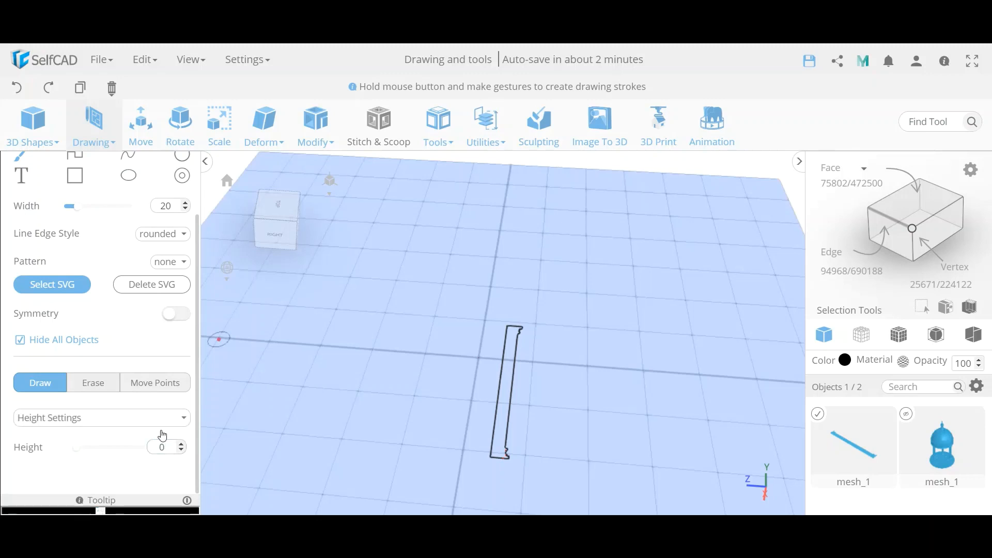
{"action": "scroll", "coordinate": [140, 305], "scroll_direction": "up", "scroll_amount": 1}
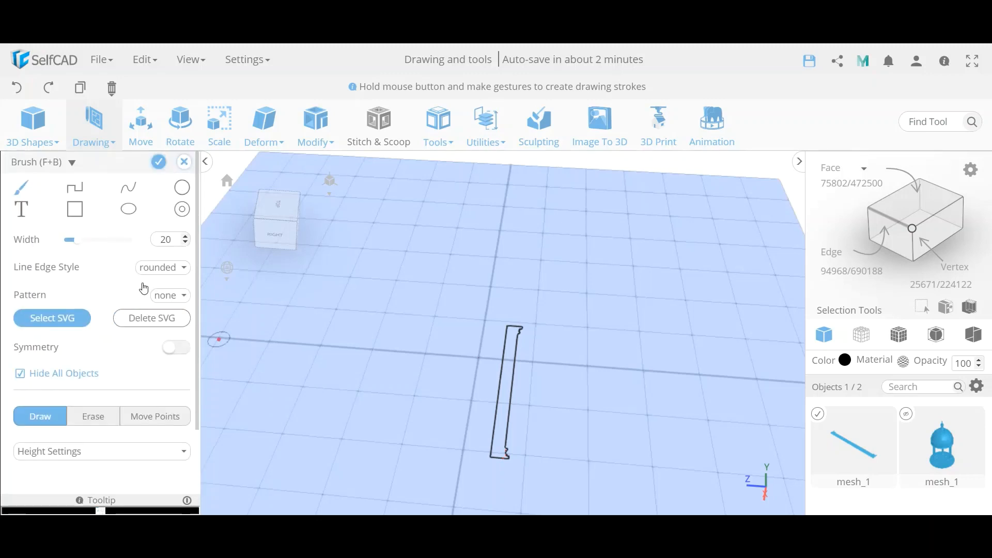
{"action": "left_click", "coordinate": [159, 162]}
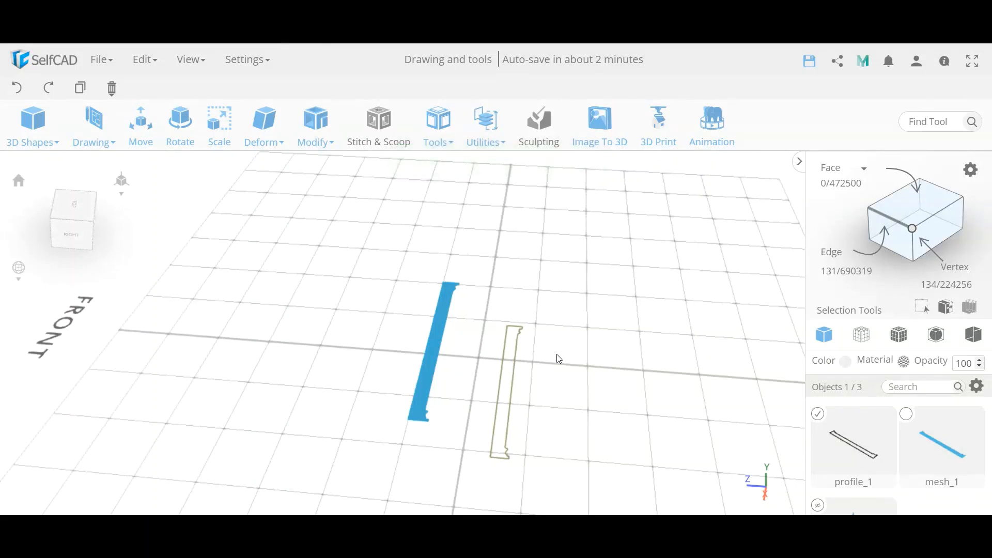
Delete the half-column mesh and the hidden pavilion mesh, keeping only the profile drawing
{"action": "left_click", "coordinate": [817, 414]}
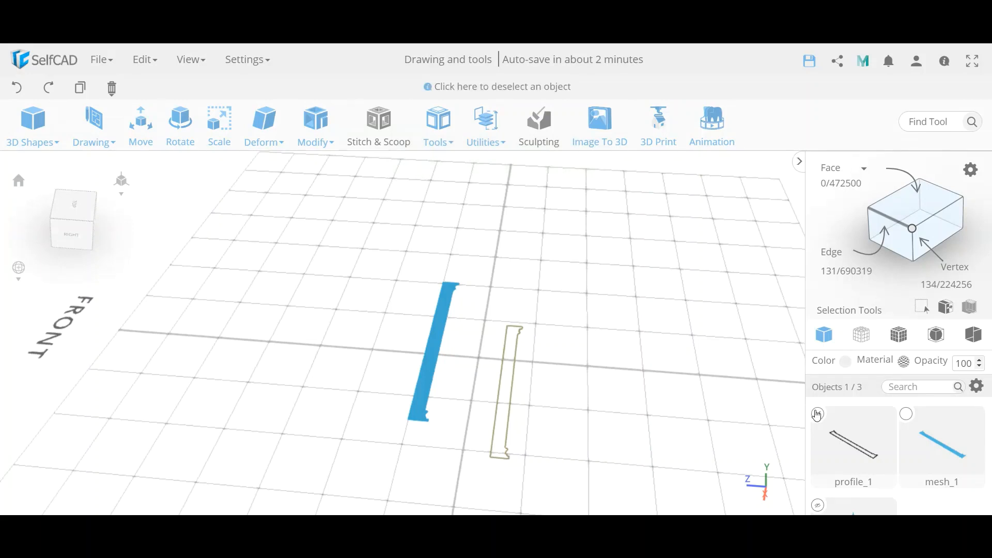
{"action": "left_click", "coordinate": [817, 413]}
{"action": "left_click", "coordinate": [907, 414]}
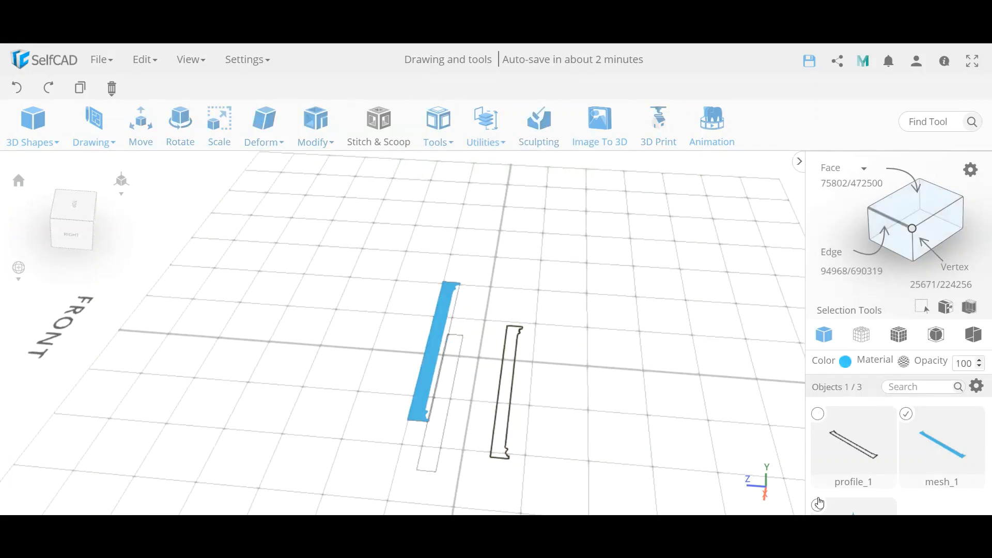
{"action": "left_click", "coordinate": [819, 504]}
{"action": "left_click", "coordinate": [820, 507]}
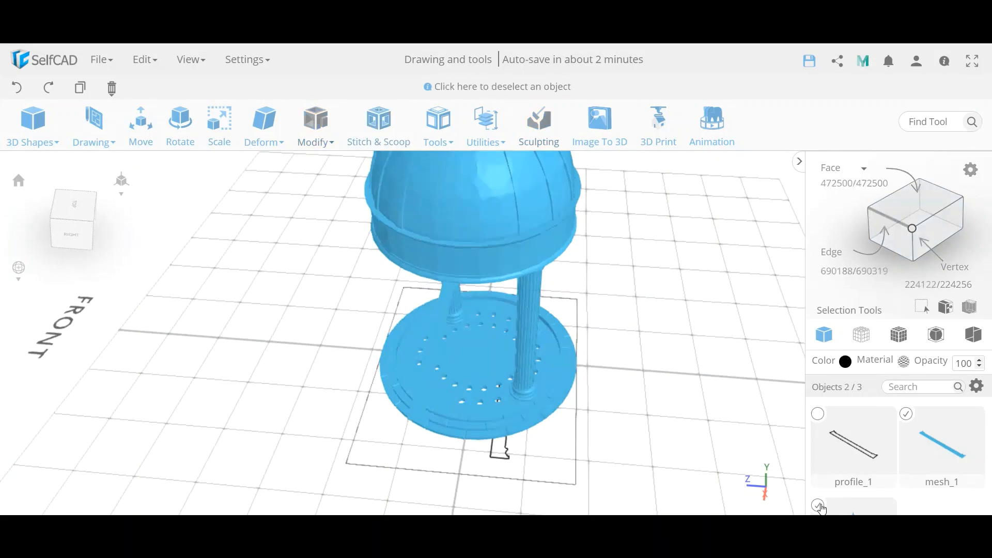
{"action": "key", "text": "Delete"}
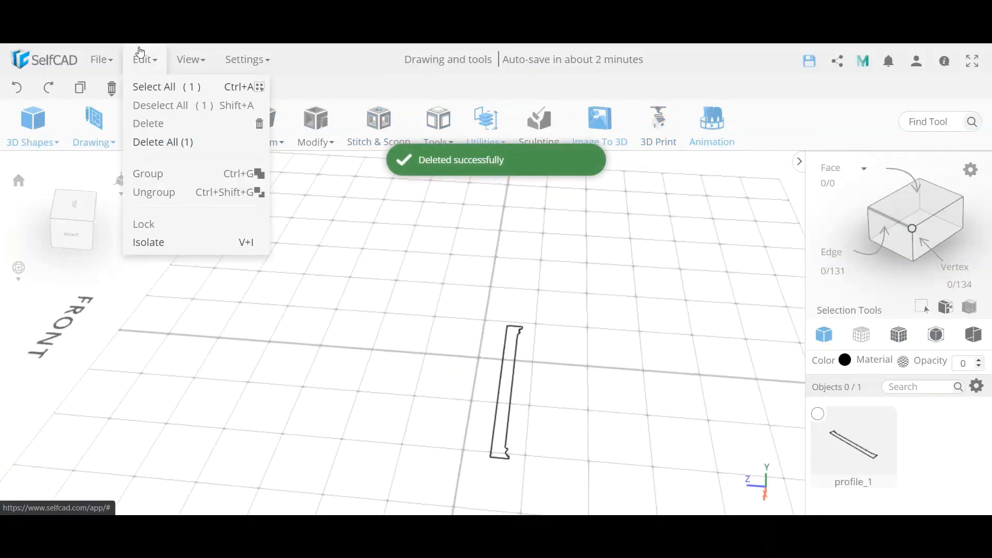
{"action": "mouse_move", "coordinate": [119, 53]}
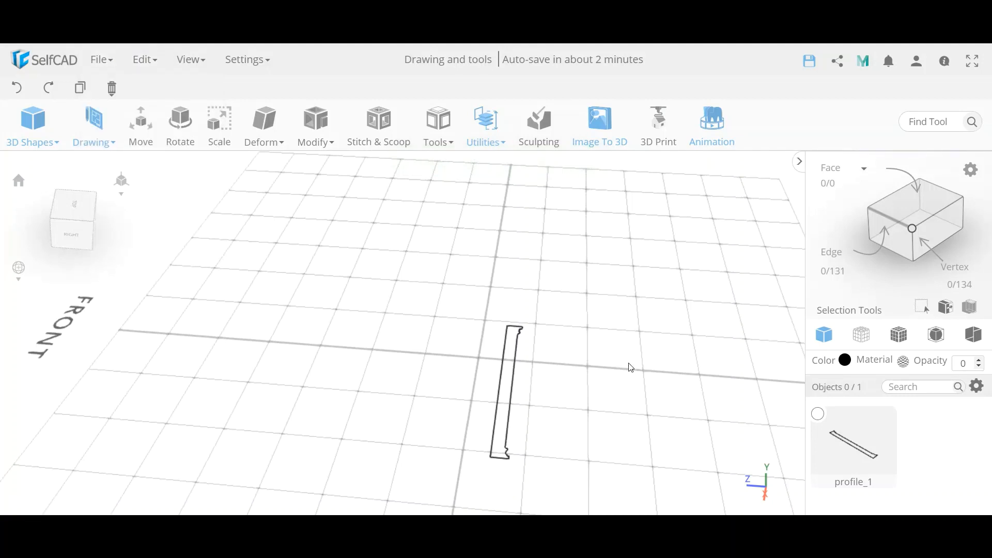
Rotate the half-column profile -90 degrees about the Z axis so it stands upright
{"action": "left_click", "coordinate": [818, 416]}
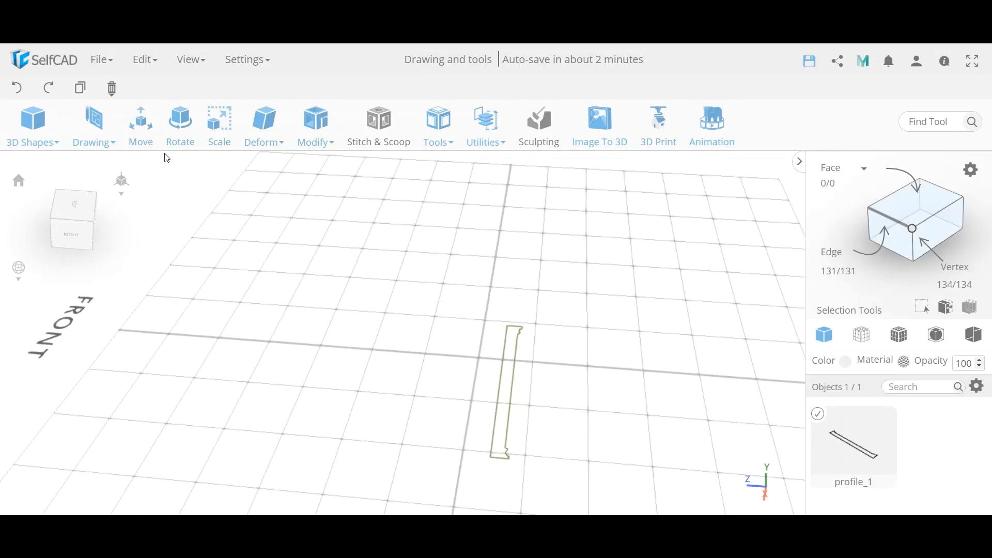
{"action": "left_click", "coordinate": [180, 122]}
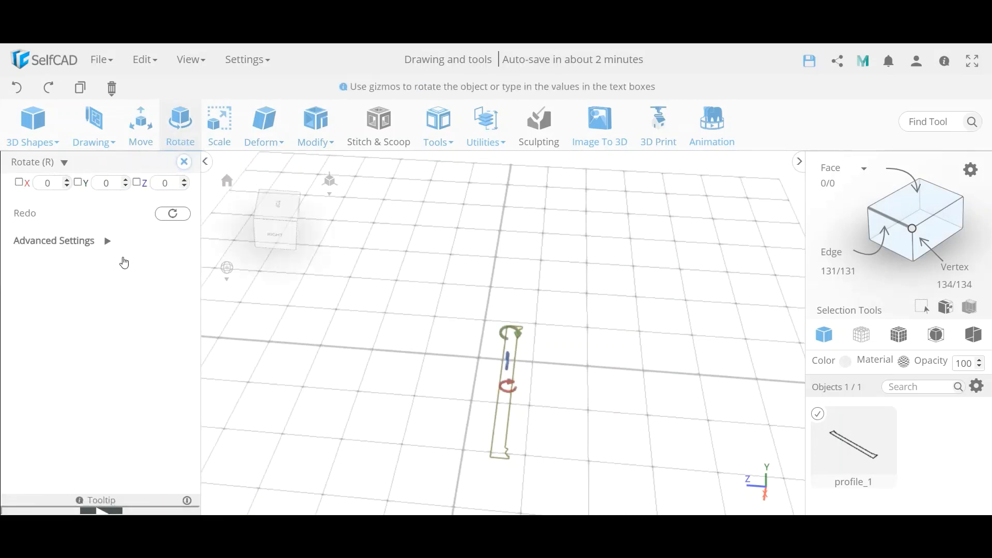
{"action": "double_click", "coordinate": [165, 183]}
{"action": "type", "text": "-90"}
{"action": "key", "text": "Return"}
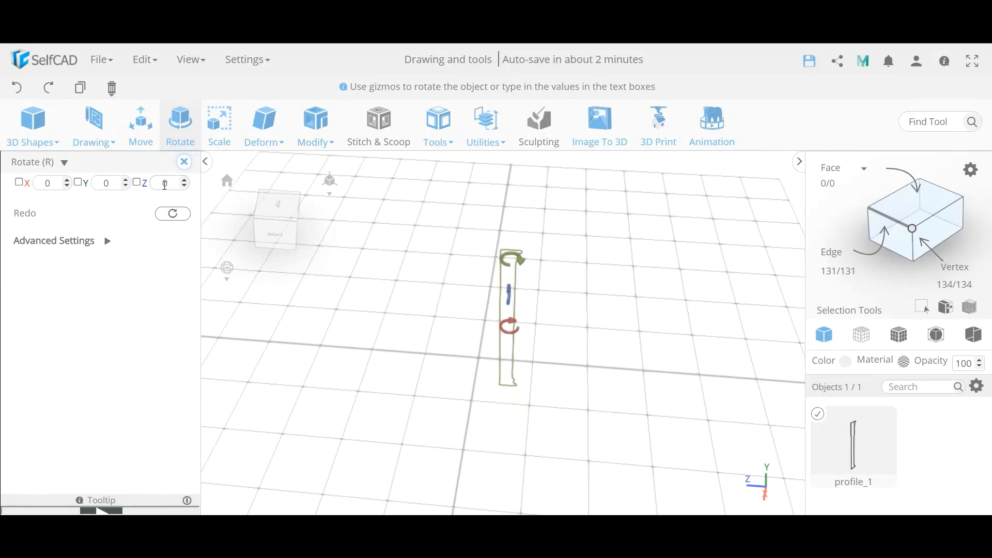
{"action": "left_click", "coordinate": [183, 161]}
{"action": "scroll", "coordinate": [510, 365], "scroll_direction": "up", "scroll_amount": 6}
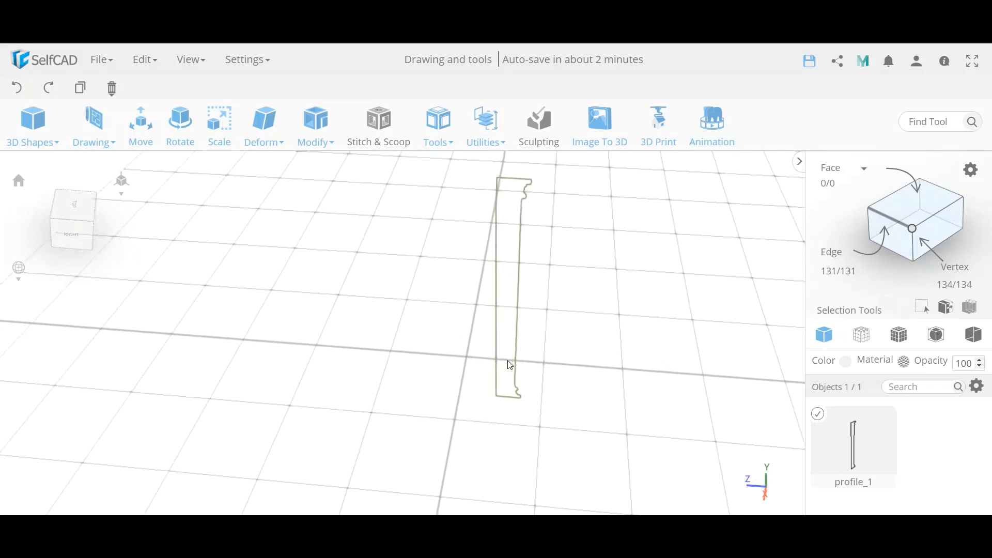
Revolve the upright half-column profile into a full column
{"action": "scroll", "coordinate": [537, 469], "scroll_direction": "up", "scroll_amount": 6}
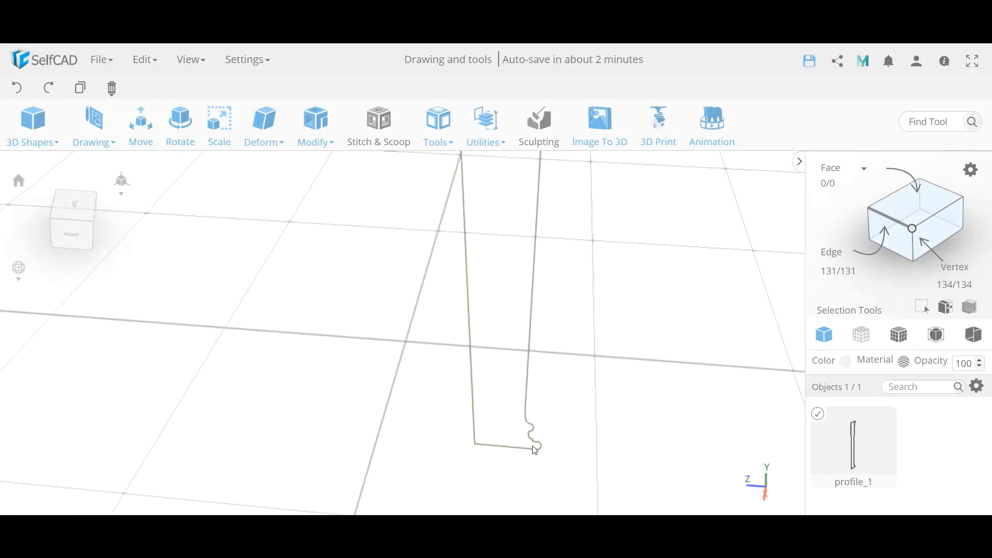
{"action": "scroll", "coordinate": [532, 450], "scroll_direction": "up", "scroll_amount": 4}
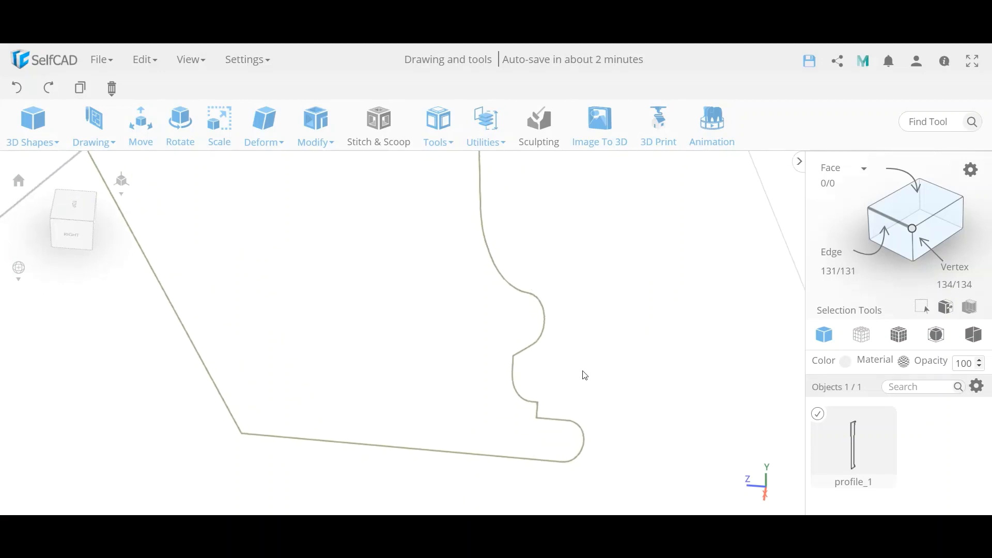
{"action": "scroll", "coordinate": [584, 375], "scroll_direction": "down", "scroll_amount": 8}
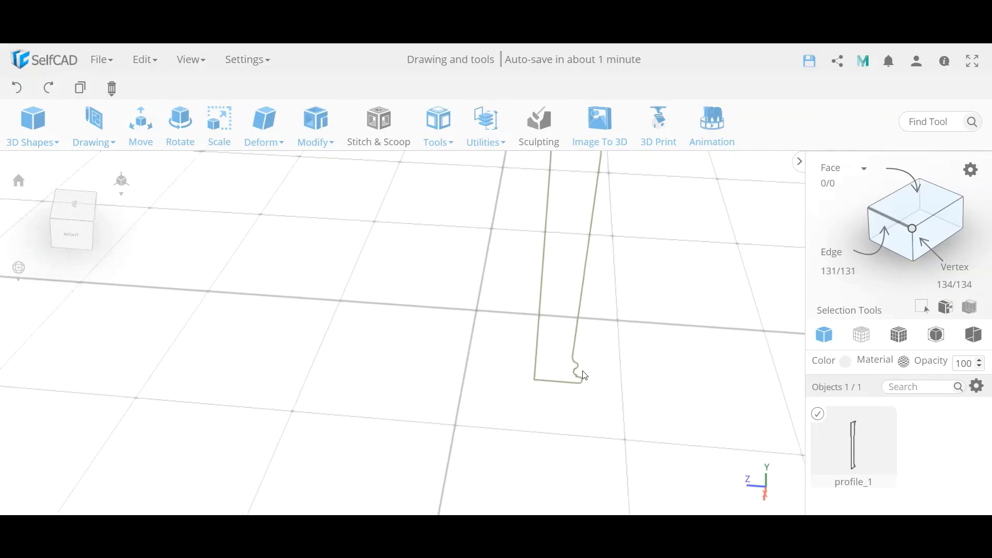
{"action": "scroll", "coordinate": [585, 375], "scroll_direction": "down", "scroll_amount": 8}
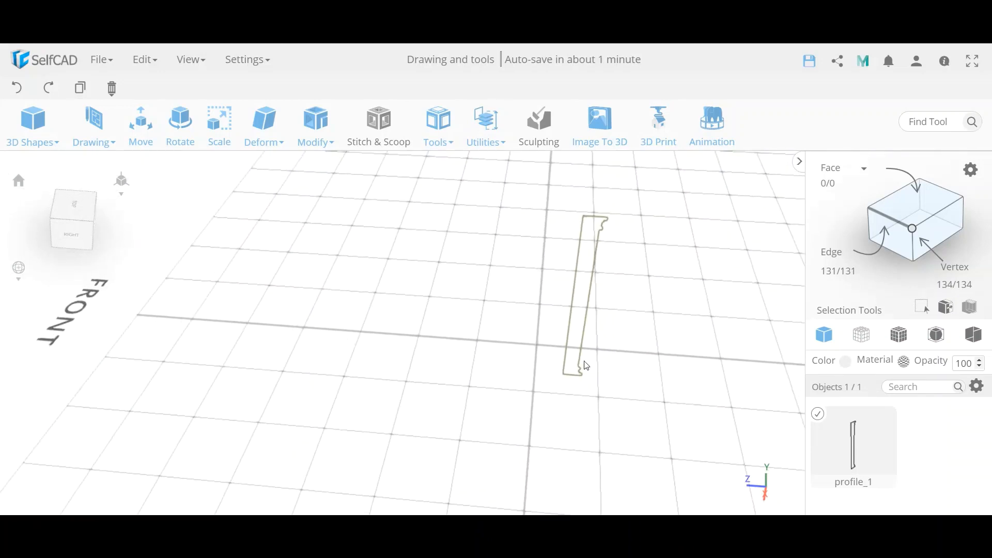
{"action": "right_click_drag", "start_coordinate": [593, 414], "coordinate": [564, 417]}
{"action": "left_click", "coordinate": [438, 124]}
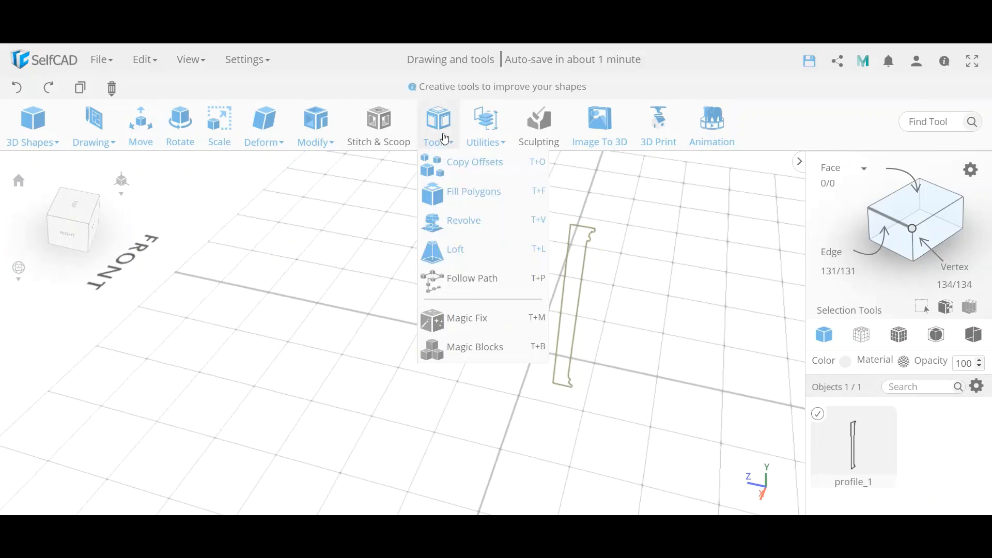
{"action": "left_click", "coordinate": [464, 227]}
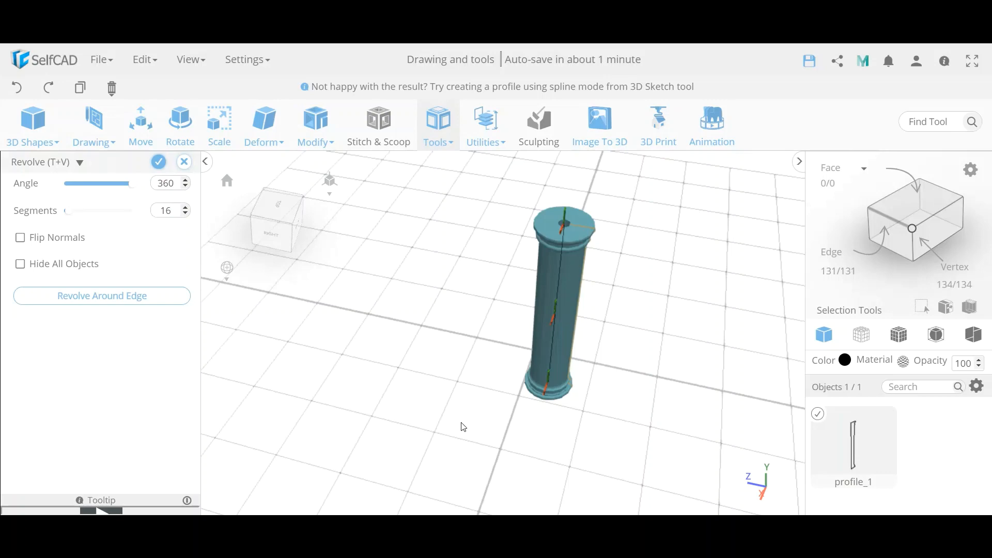
{"action": "left_click_drag", "start_coordinate": [464, 427], "coordinate": [320, 406]}
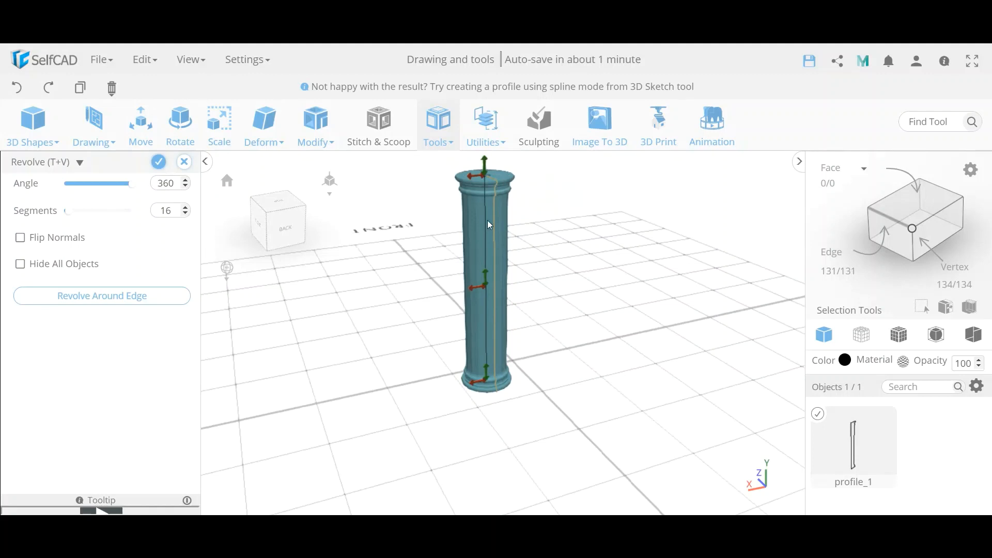
{"action": "scroll", "coordinate": [497, 202], "scroll_direction": "up", "scroll_amount": 3}
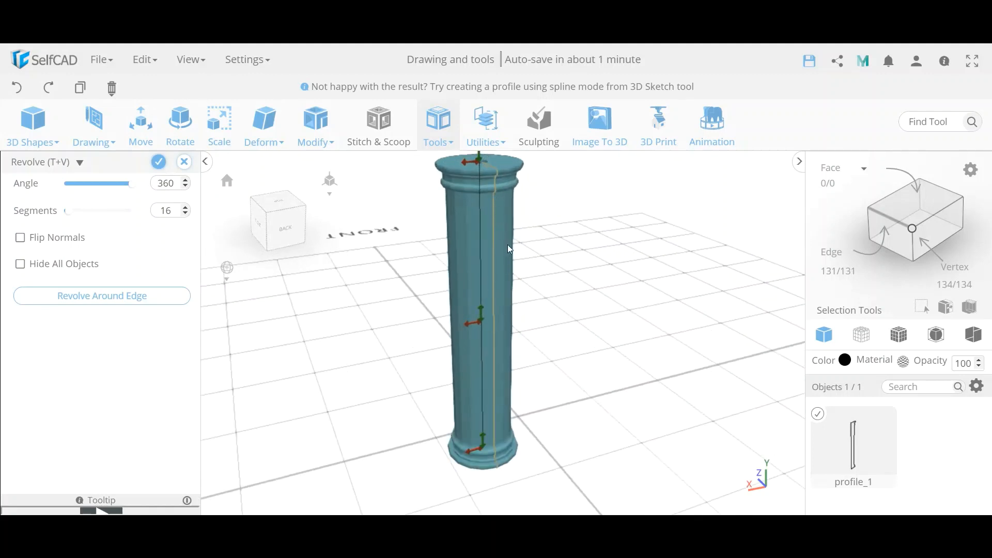
Toggle Hide All Objects on and off and examine the revolved column's faceted surface and revolve axis from different sides
{"action": "left_click", "coordinate": [20, 264]}
{"action": "left_click", "coordinate": [21, 264]}
{"action": "scroll", "coordinate": [490, 168], "scroll_direction": "up", "scroll_amount": 2}
{"action": "scroll", "coordinate": [490, 167], "scroll_direction": "up", "scroll_amount": 3}
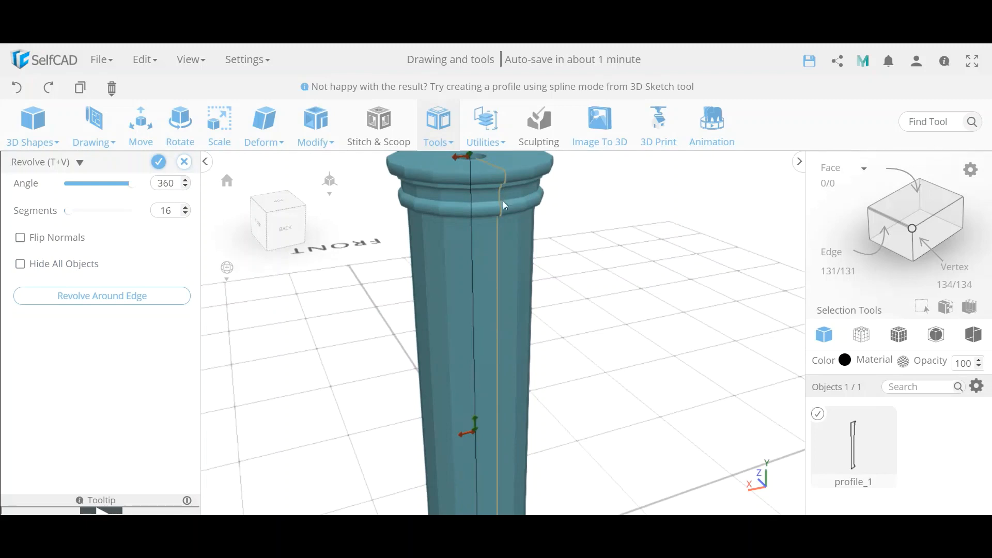
{"action": "scroll", "coordinate": [503, 273], "scroll_direction": "down", "scroll_amount": 5}
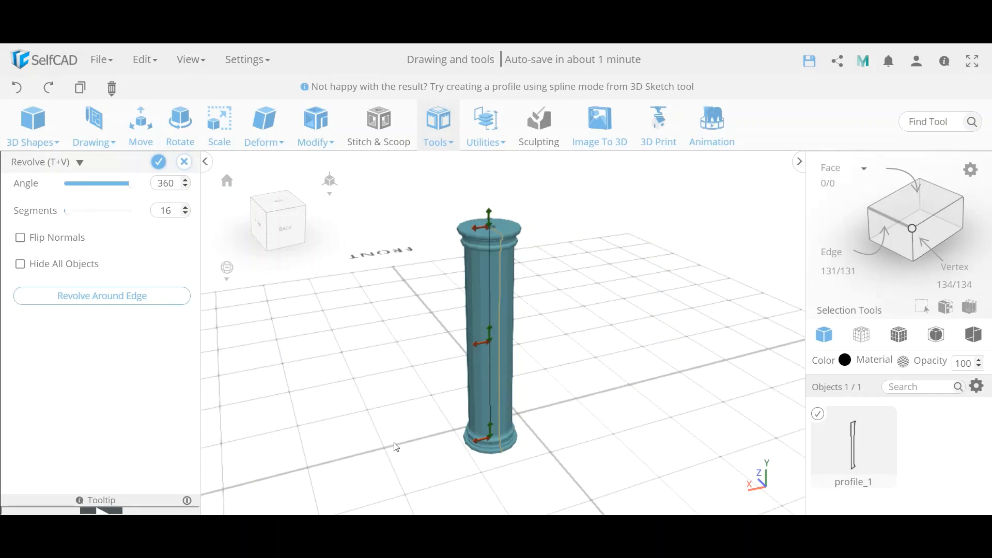
{"action": "left_click_drag", "start_coordinate": [396, 446], "coordinate": [464, 449]}
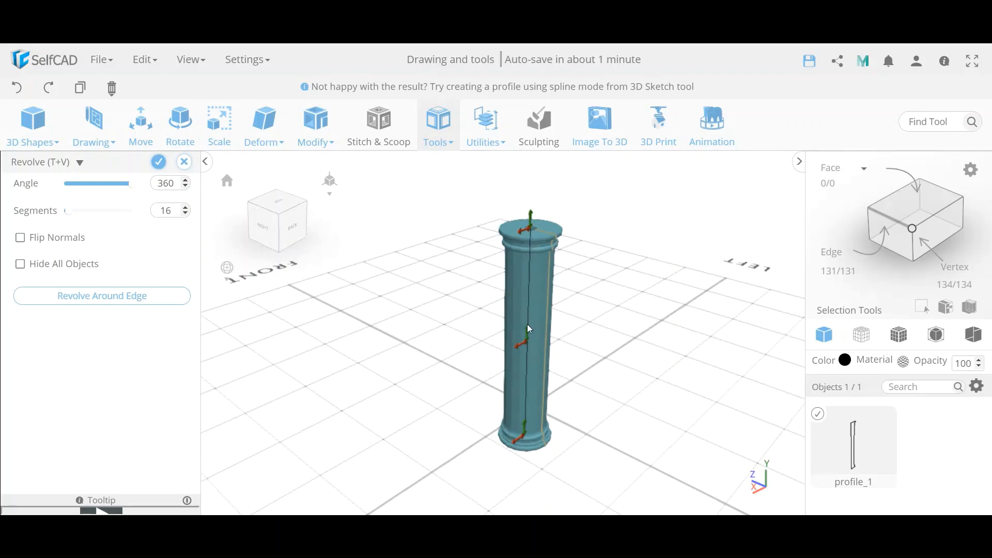
{"action": "left_click_drag", "start_coordinate": [393, 411], "coordinate": [290, 411]}
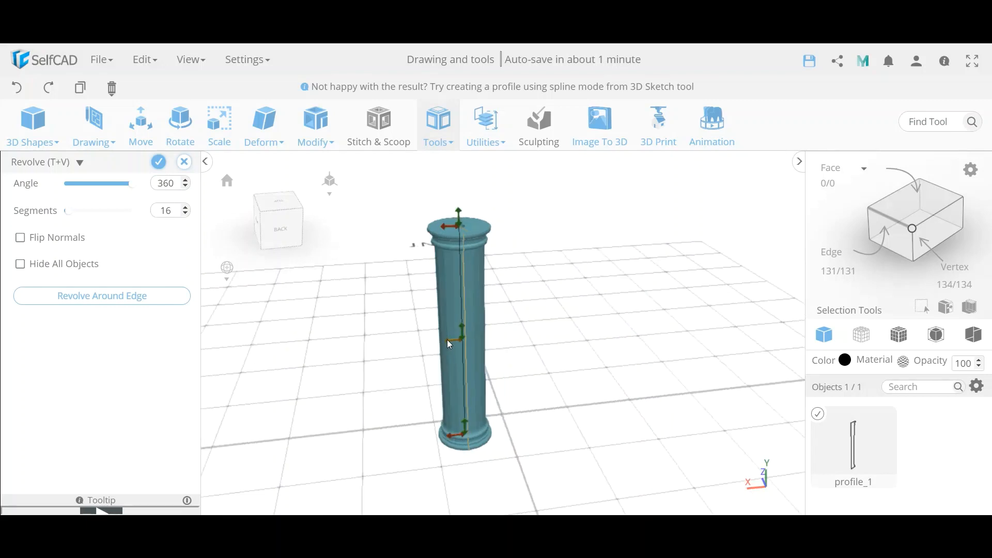
Try shifting the revolve axis away from the profile and swinging its lower end outward to flare the shape
{"action": "left_click_drag", "start_coordinate": [447, 339], "coordinate": [421, 328]}
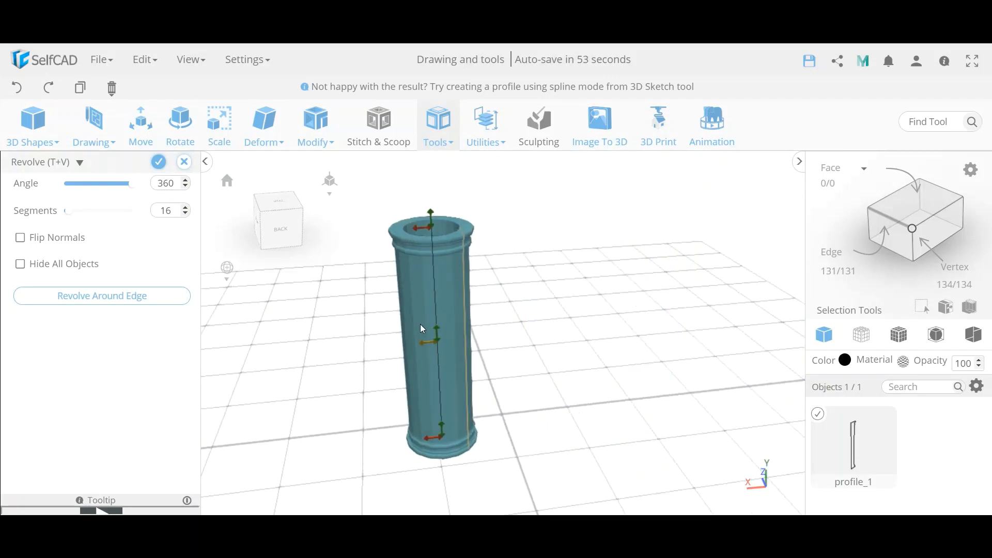
{"action": "left_click_drag", "start_coordinate": [381, 460], "coordinate": [532, 440]}
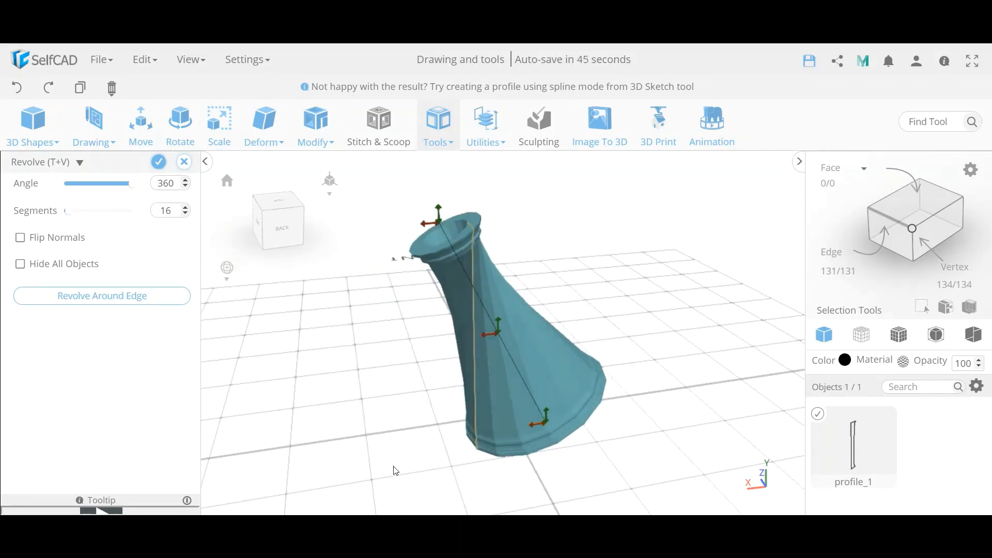
{"action": "left_click_drag", "start_coordinate": [395, 470], "coordinate": [416, 462]}
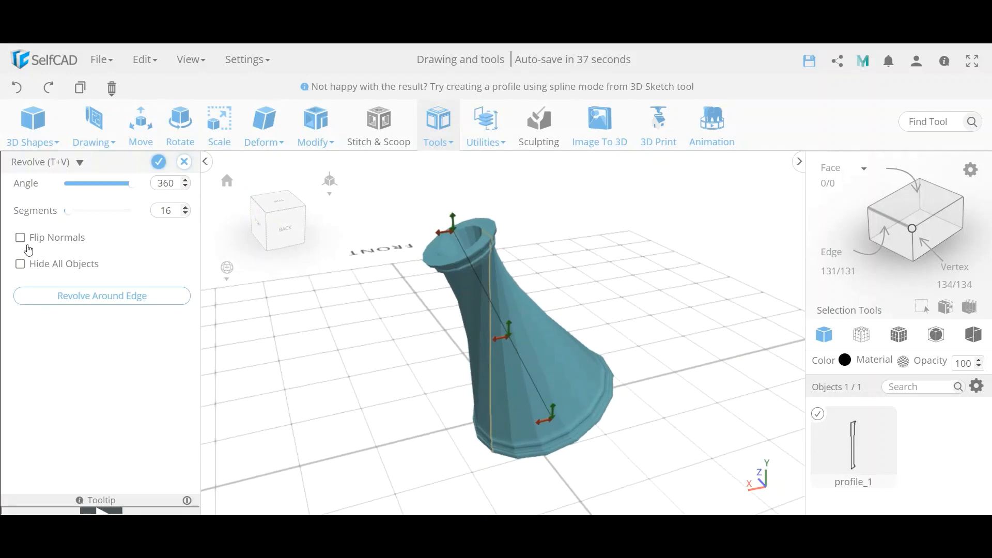
Set the revolve to 116 segments and check the smoothness of the flared surface
{"action": "left_click_drag", "start_coordinate": [73, 217], "coordinate": [104, 219]}
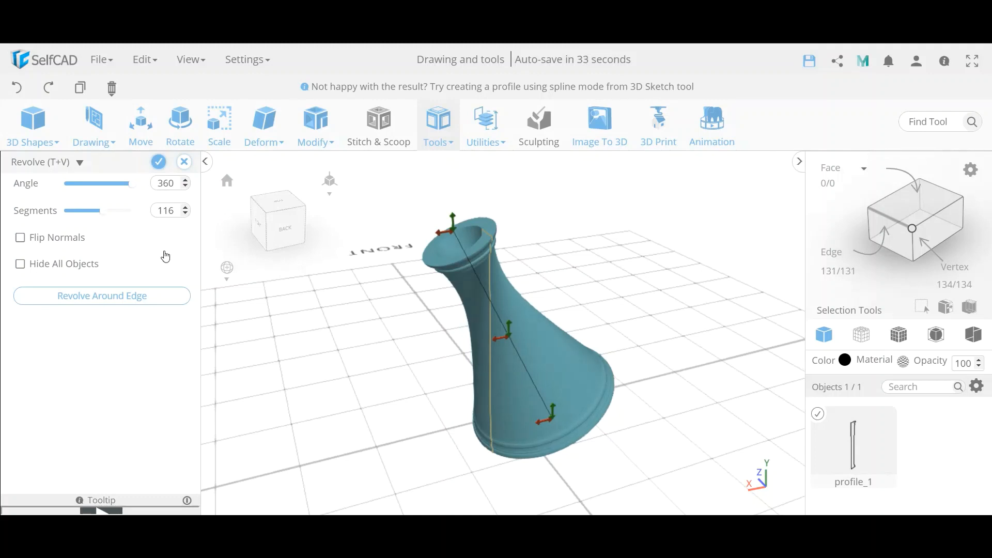
{"action": "scroll", "coordinate": [480, 343], "scroll_direction": "up", "scroll_amount": 5}
{"action": "scroll", "coordinate": [479, 343], "scroll_direction": "down", "scroll_amount": 5}
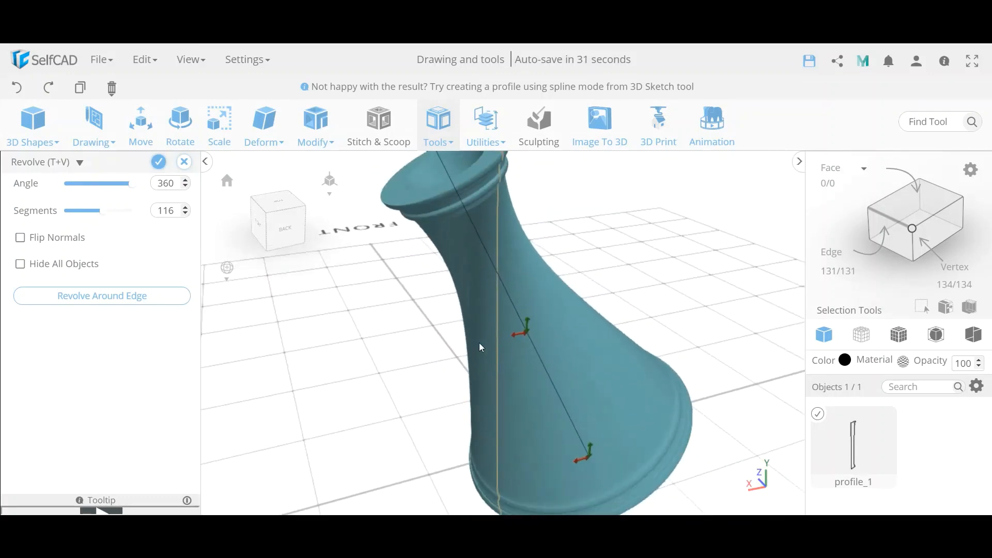
{"action": "scroll", "coordinate": [467, 249], "scroll_direction": "up", "scroll_amount": 4}
{"action": "scroll", "coordinate": [467, 249], "scroll_direction": "down", "scroll_amount": 3}
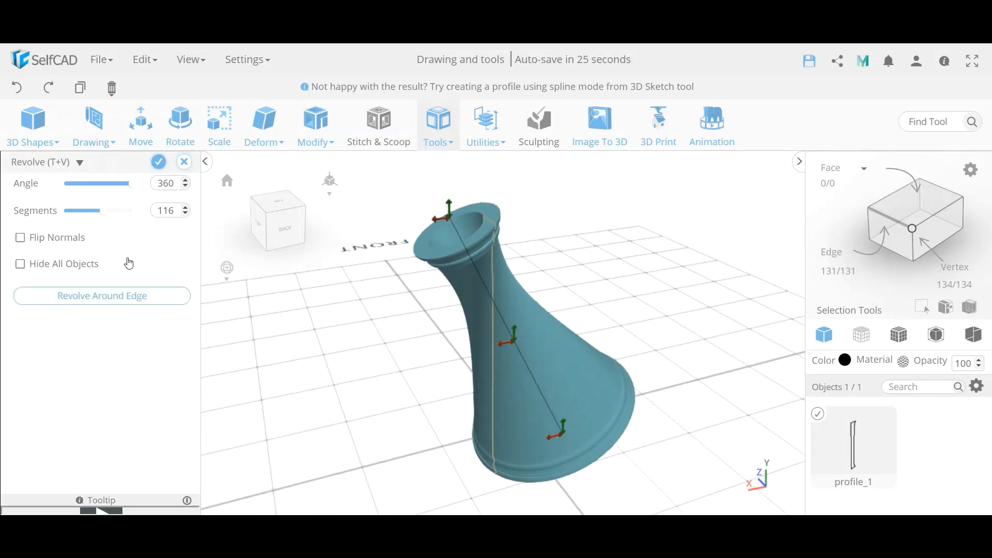
Try Flip Normals on the flared shape, turn it off again and keep the revolve angle at 360 degrees
{"action": "left_click", "coordinate": [20, 239]}
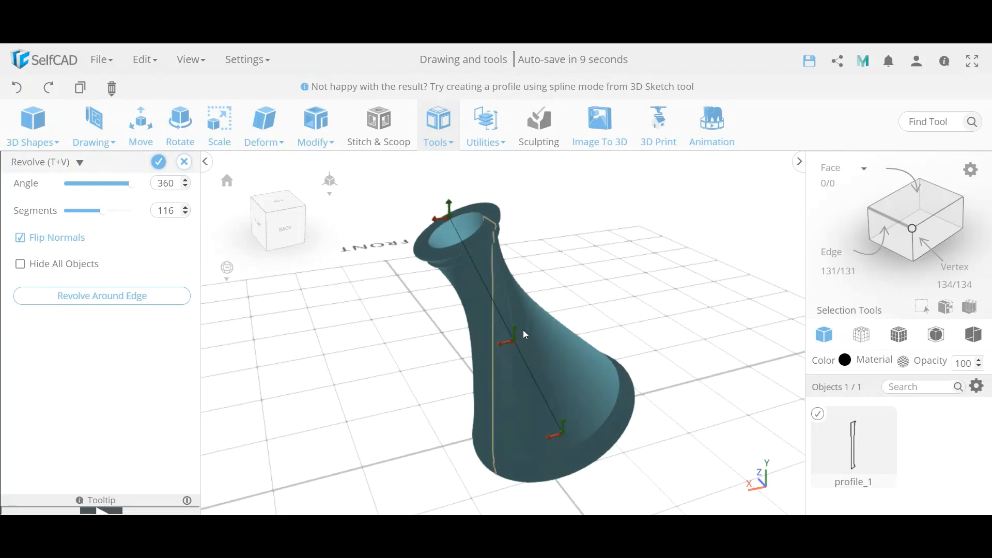
{"action": "left_click", "coordinate": [20, 239]}
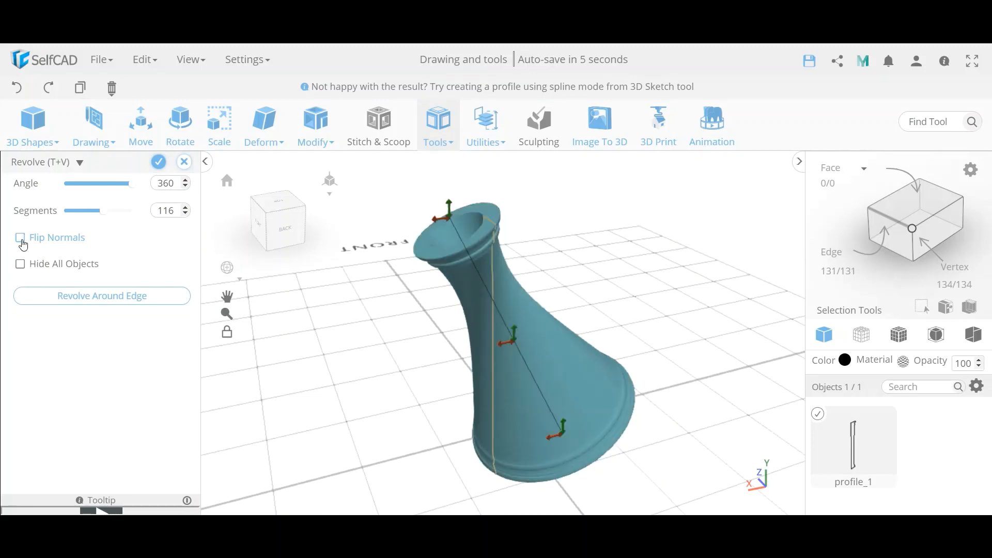
{"action": "left_click", "coordinate": [22, 240]}
{"action": "left_click", "coordinate": [21, 240]}
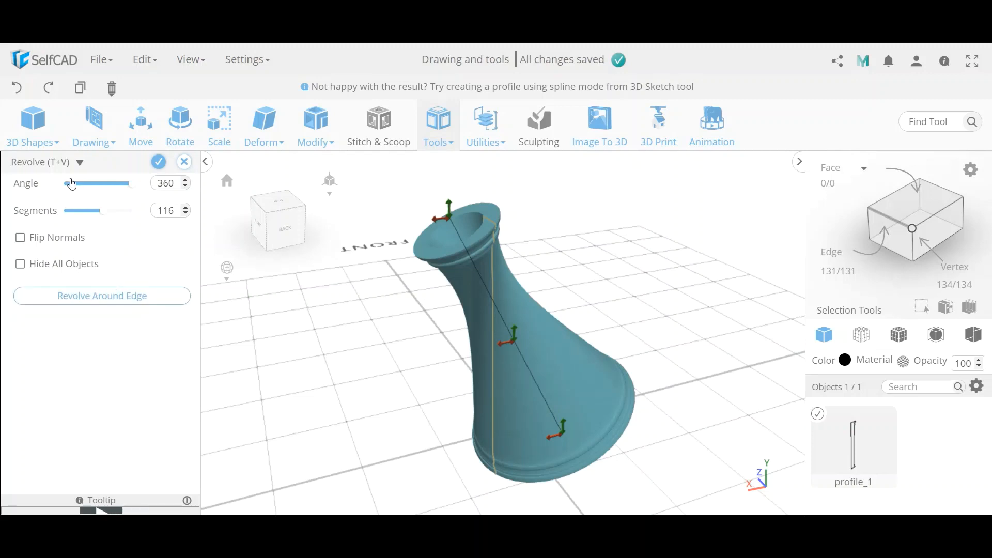
{"action": "left_click_drag", "start_coordinate": [134, 187], "coordinate": [188, 198]}
Revolve the profile around its long shaft edge on the molded side using Revolve Around Edge
{"action": "left_click", "coordinate": [126, 297]}
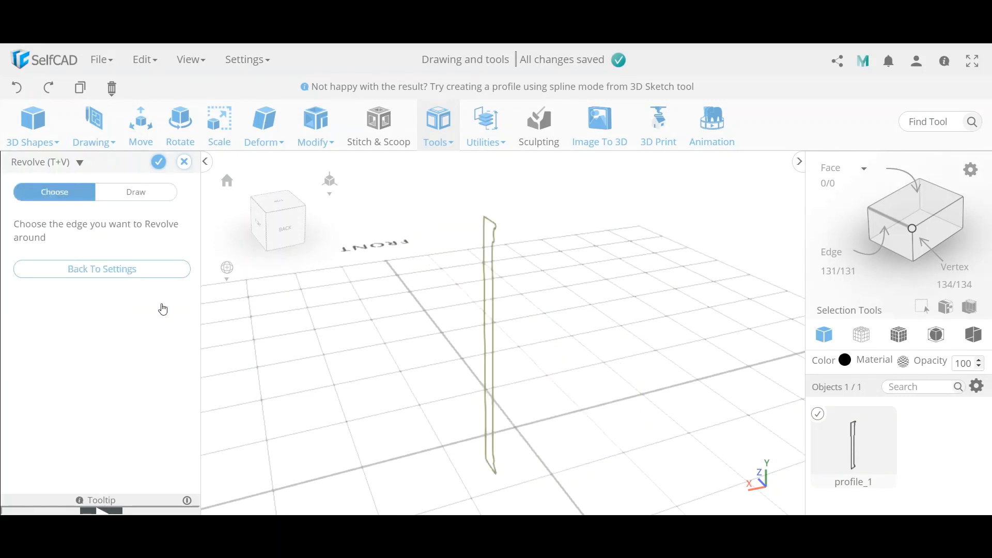
{"action": "right_click_drag", "start_coordinate": [349, 367], "coordinate": [463, 361]}
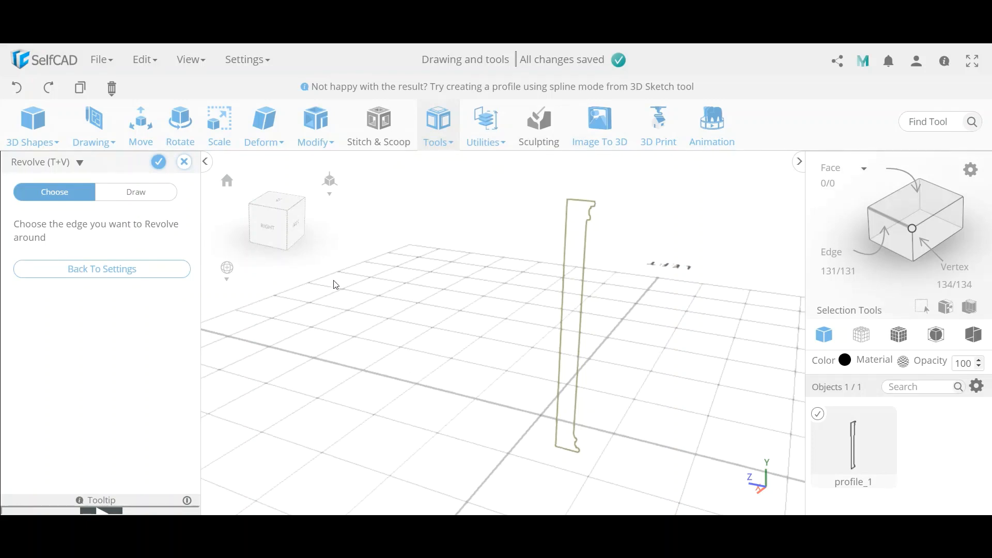
{"action": "left_click", "coordinate": [582, 303]}
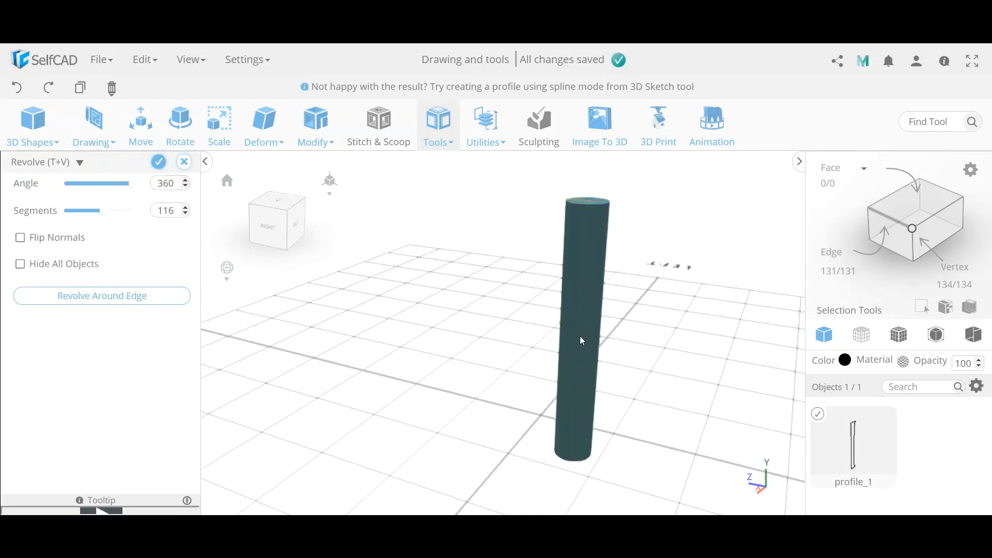
{"action": "scroll", "coordinate": [581, 340], "scroll_direction": "up", "scroll_amount": 2}
{"action": "scroll", "coordinate": [580, 336], "scroll_direction": "up", "scroll_amount": 1}
{"action": "scroll", "coordinate": [580, 336], "scroll_direction": "down", "scroll_amount": 2}
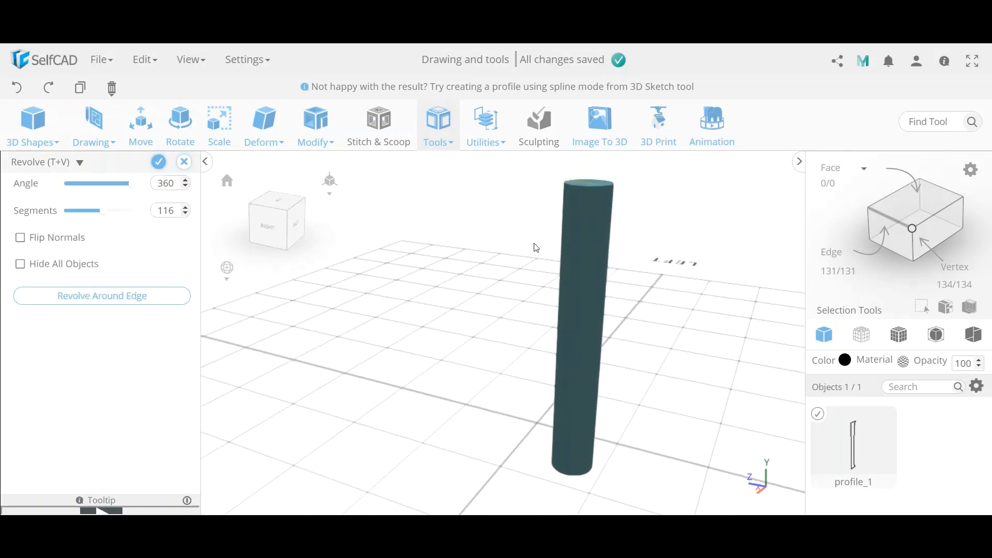
Flip the normals of the revolved cylinder and set the revolve angle to 199 degrees to expose its cut faces
{"action": "left_click", "coordinate": [20, 239]}
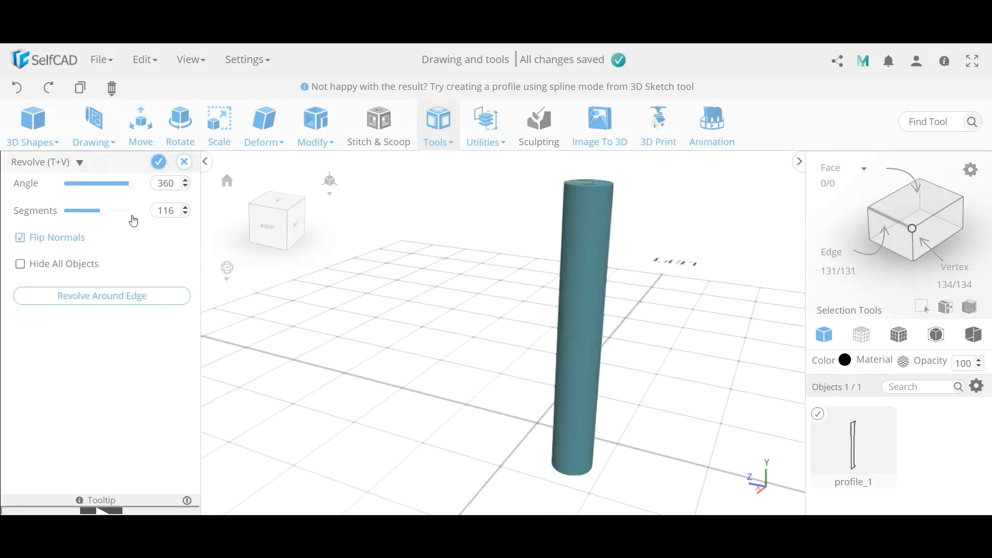
{"action": "left_click_drag", "start_coordinate": [134, 187], "coordinate": [104, 190]}
{"action": "left_click_drag", "start_coordinate": [465, 402], "coordinate": [284, 394]}
{"action": "left_click_drag", "start_coordinate": [517, 422], "coordinate": [345, 441]}
{"action": "scroll", "coordinate": [393, 222], "scroll_direction": "up", "scroll_amount": 5}
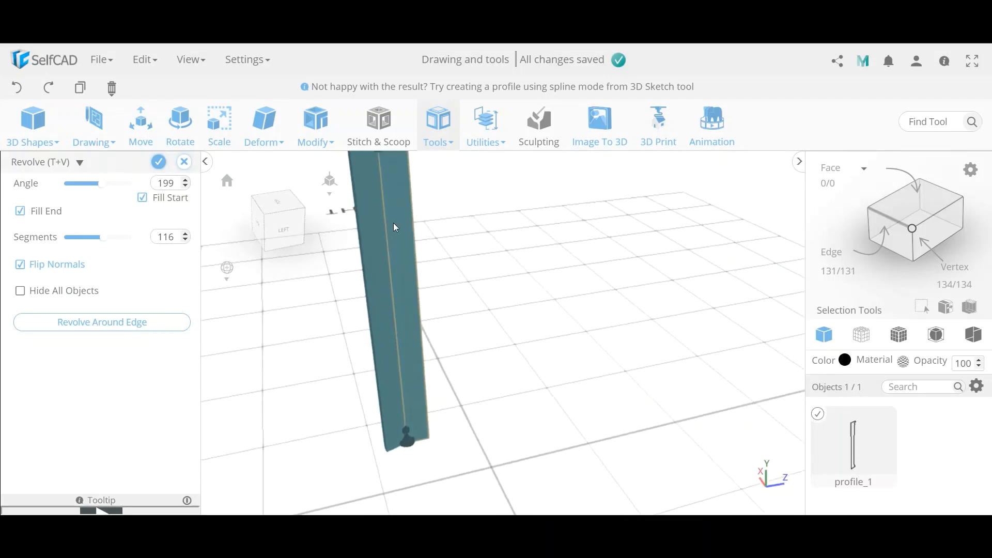
{"action": "scroll", "coordinate": [411, 421], "scroll_direction": "up", "scroll_amount": 2}
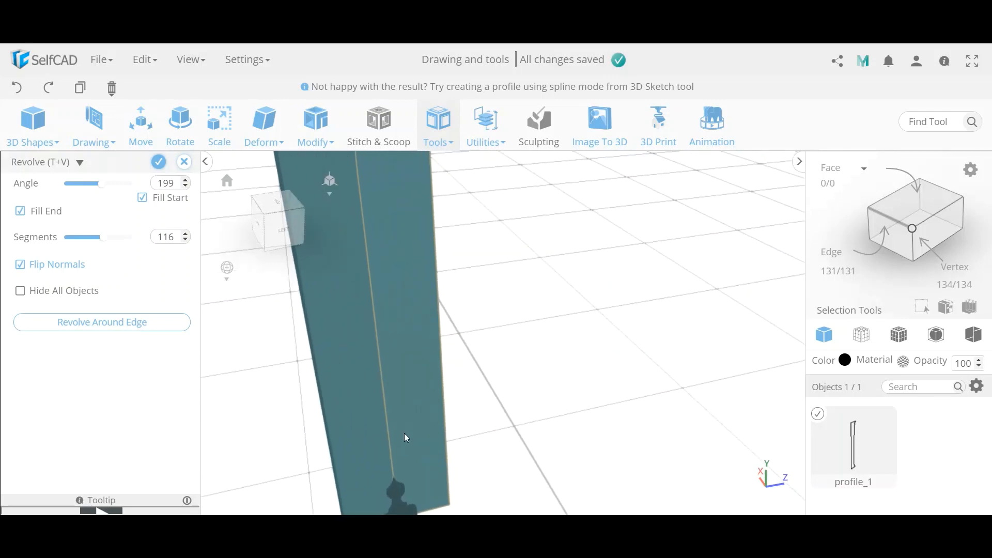
{"action": "scroll", "coordinate": [397, 449], "scroll_direction": "down", "scroll_amount": 4}
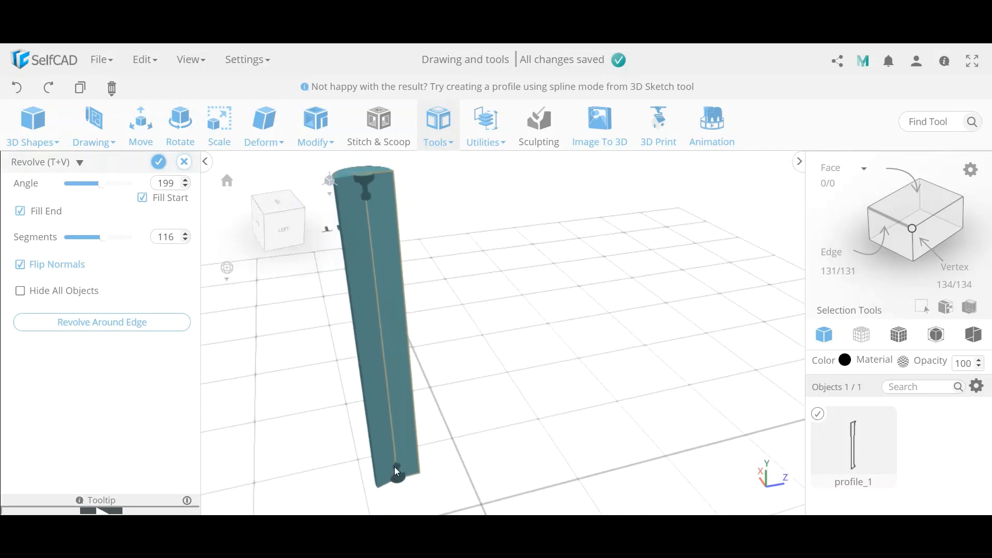
Turn off Fill Start, Fill End and Flip Normals so the partial revolve is open along its cut
{"action": "left_click", "coordinate": [142, 198]}
{"action": "left_click", "coordinate": [20, 211]}
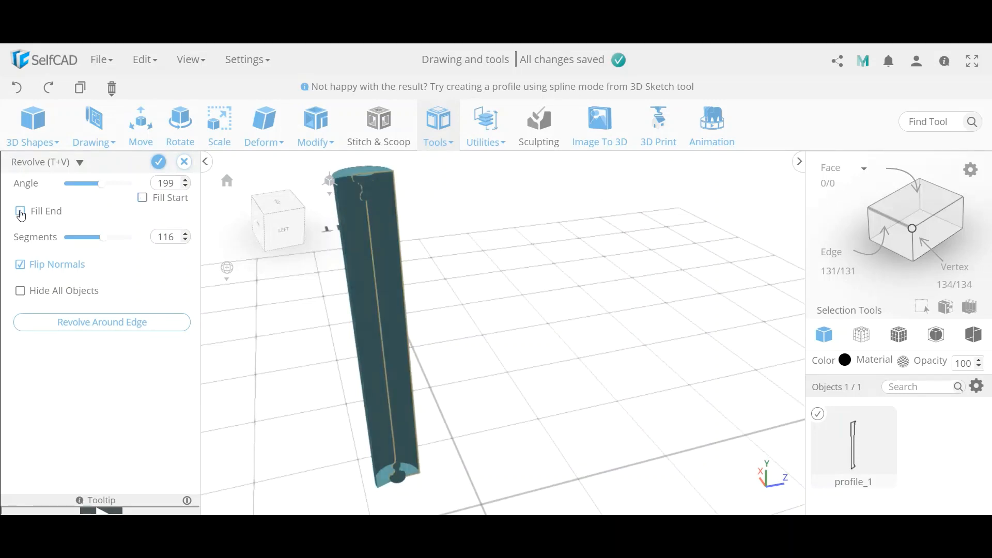
{"action": "left_click", "coordinate": [19, 265]}
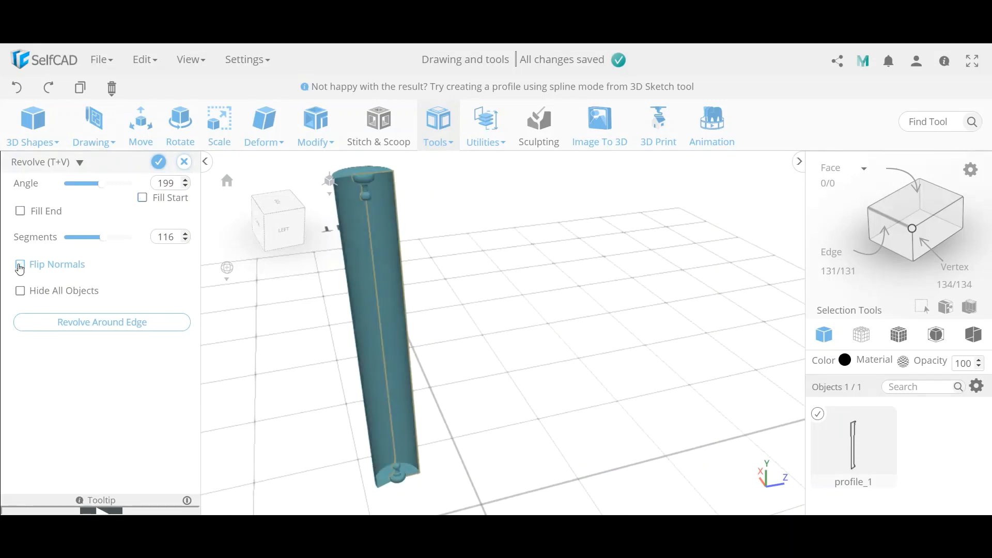
{"action": "scroll", "coordinate": [407, 479], "scroll_direction": "up", "scroll_amount": 10}
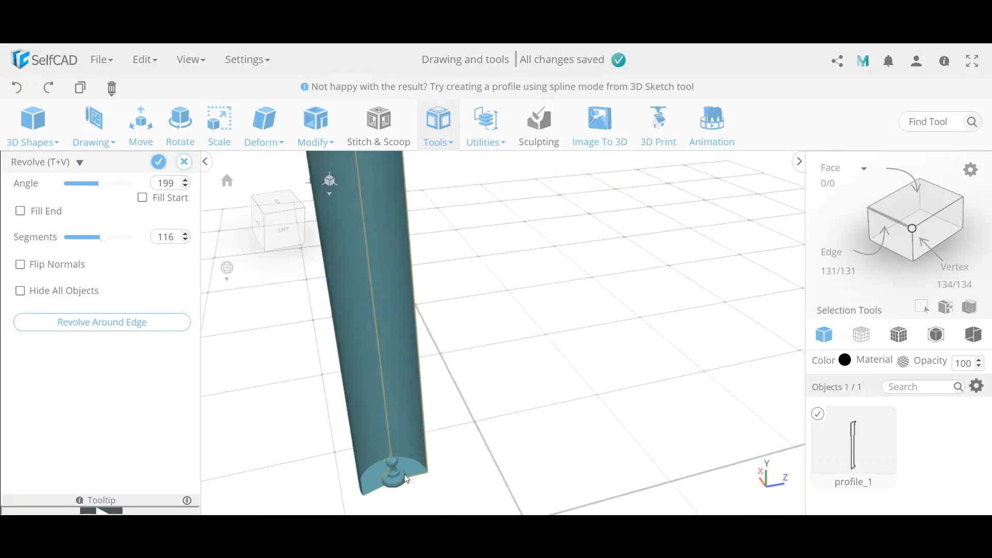
{"action": "scroll", "coordinate": [405, 478], "scroll_direction": "down", "scroll_amount": 10}
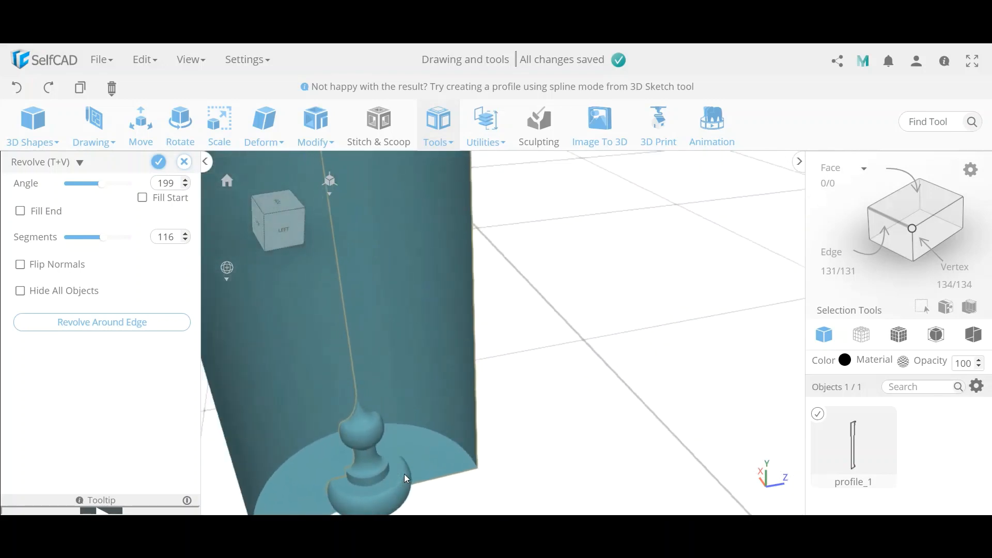
{"action": "scroll", "coordinate": [405, 477], "scroll_direction": "down", "scroll_amount": 2}
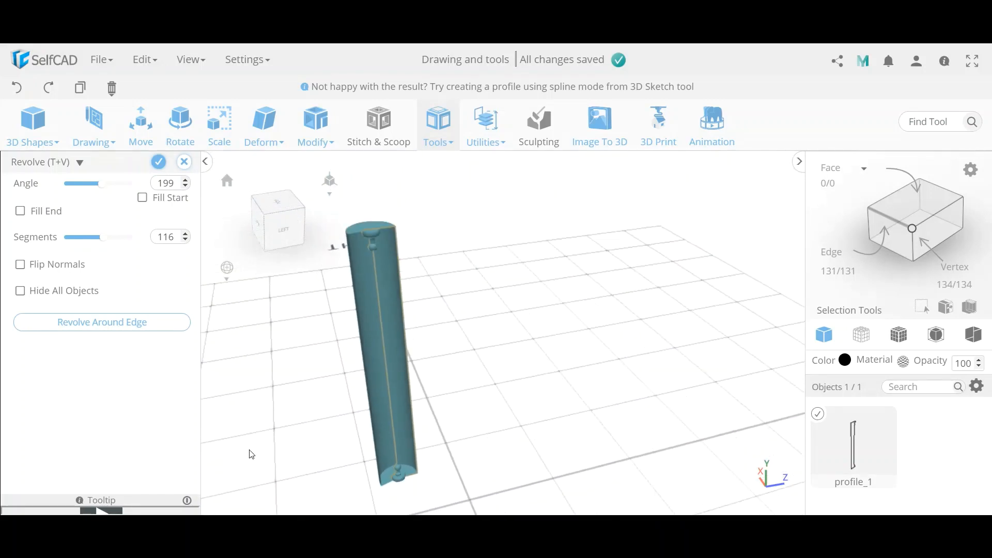
Revolve the profile around its straight long edge through the full 360 degrees and turn on Flip Normals
{"action": "left_click", "coordinate": [105, 324]}
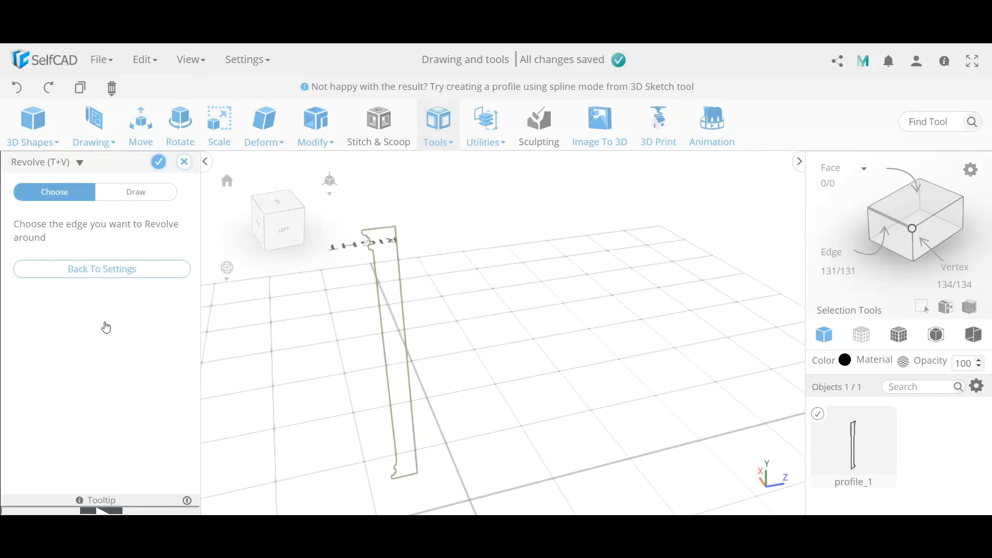
{"action": "left_click", "coordinate": [406, 351]}
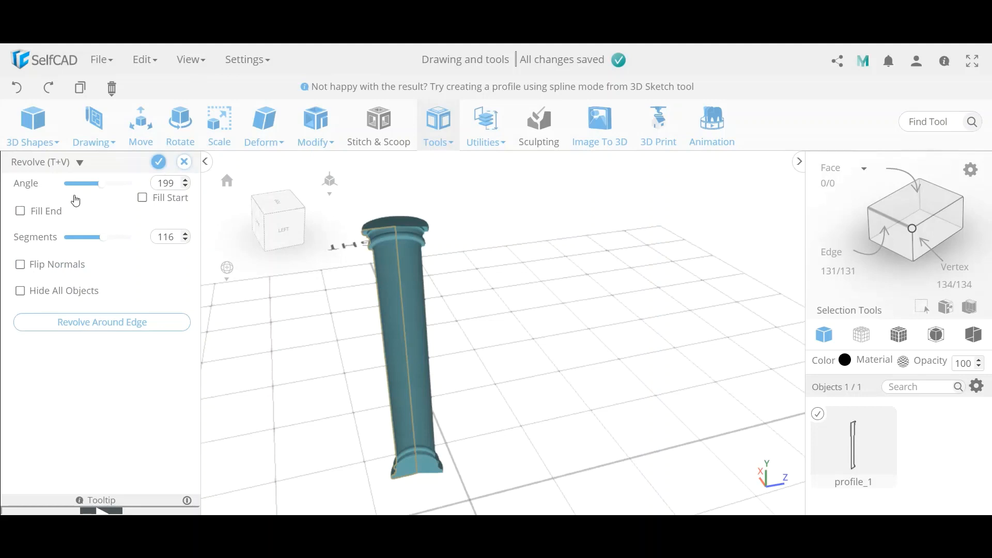
{"action": "left_click_drag", "start_coordinate": [100, 185], "coordinate": [183, 195]}
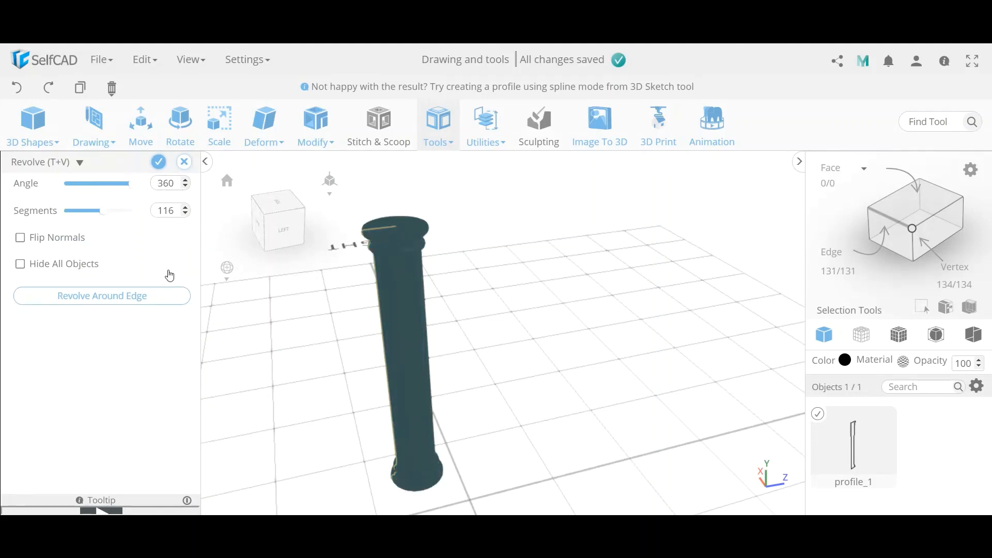
{"action": "left_click", "coordinate": [21, 239]}
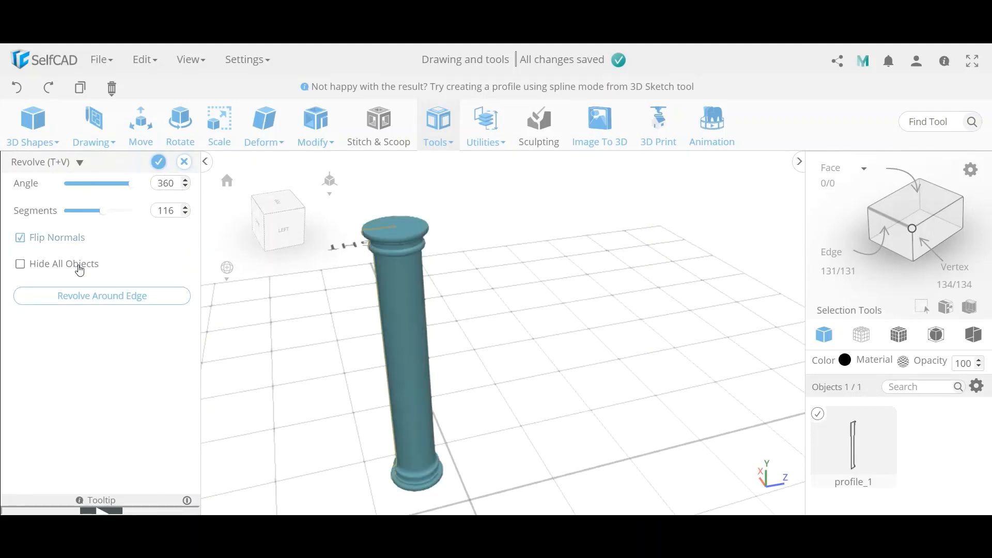
{"action": "mouse_move", "coordinate": [349, 405]}
{"action": "right_mouse_down"}
{"action": "mouse_move", "coordinate": [440, 389]}
{"action": "mouse_move", "coordinate": [341, 398]}
{"action": "right_mouse_up"}
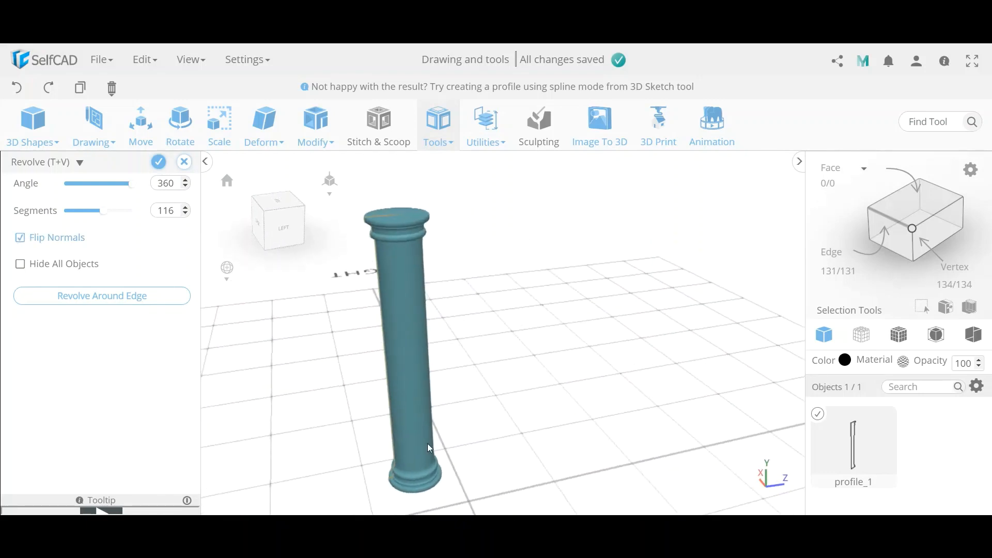
{"action": "right_click_drag", "start_coordinate": [510, 469], "coordinate": [510, 388]}
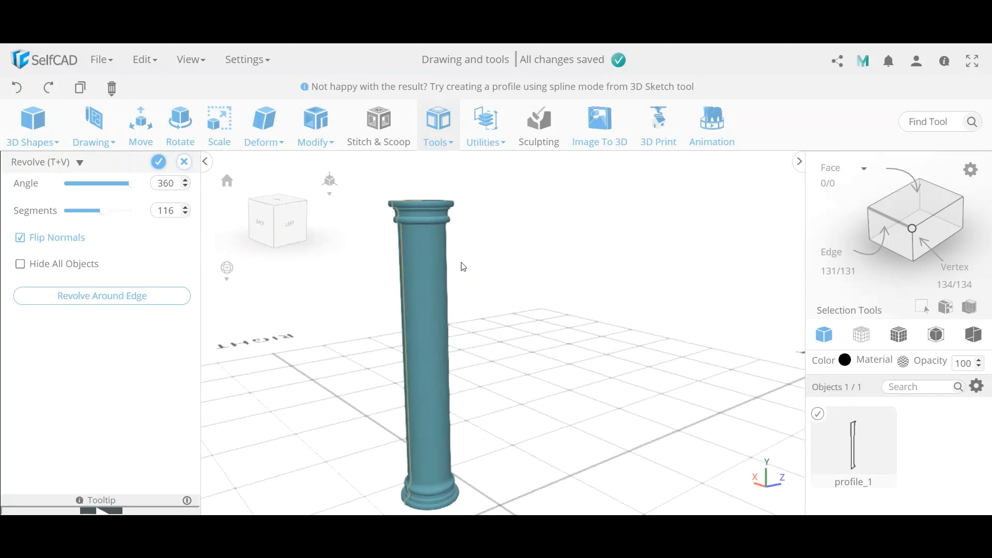
Raise the revolve segments to 200 and inspect the smoothness of the column's capital and base moldings
{"action": "scroll", "coordinate": [433, 213], "scroll_direction": "up", "scroll_amount": 6}
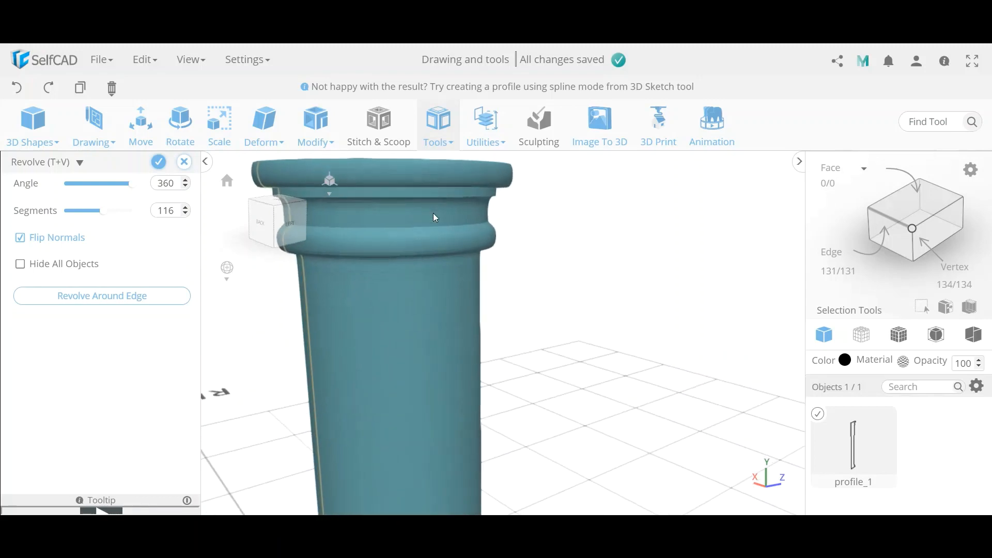
{"action": "scroll", "coordinate": [433, 213], "scroll_direction": "down", "scroll_amount": 2}
{"action": "left_click_drag", "start_coordinate": [105, 216], "coordinate": [157, 215]}
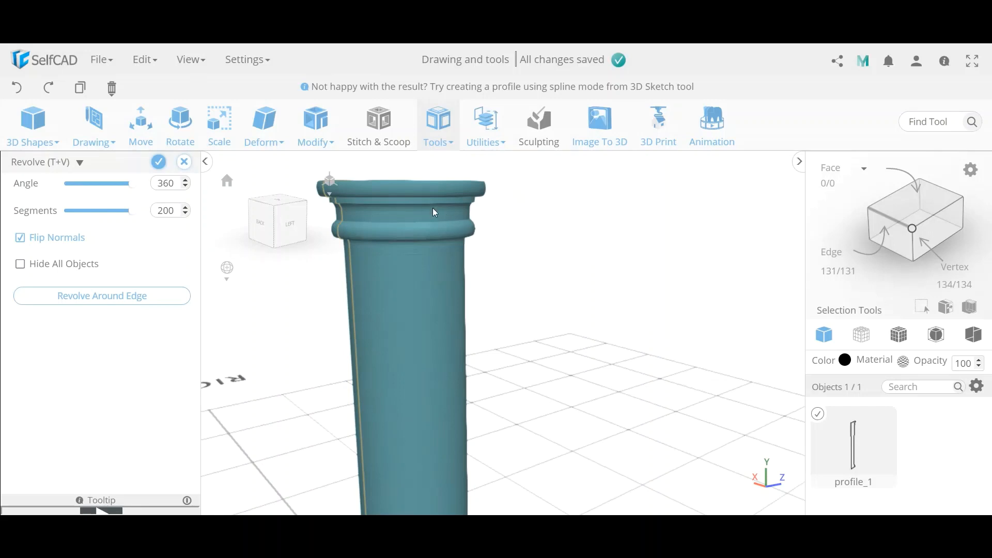
{"action": "scroll", "coordinate": [432, 208], "scroll_direction": "down", "scroll_amount": 5}
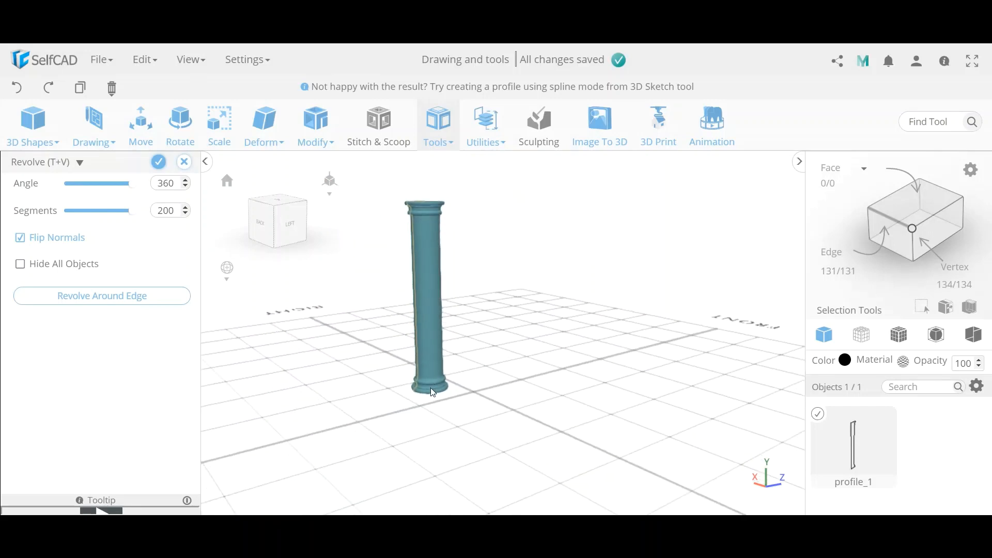
{"action": "scroll", "coordinate": [433, 389], "scroll_direction": "up", "scroll_amount": 10}
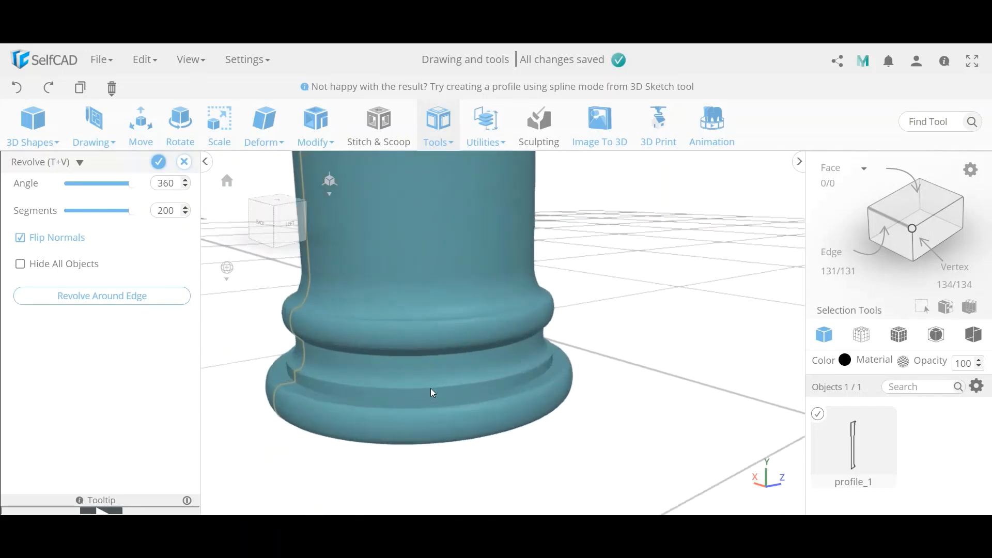
{"action": "scroll", "coordinate": [432, 391], "scroll_direction": "up", "scroll_amount": 5}
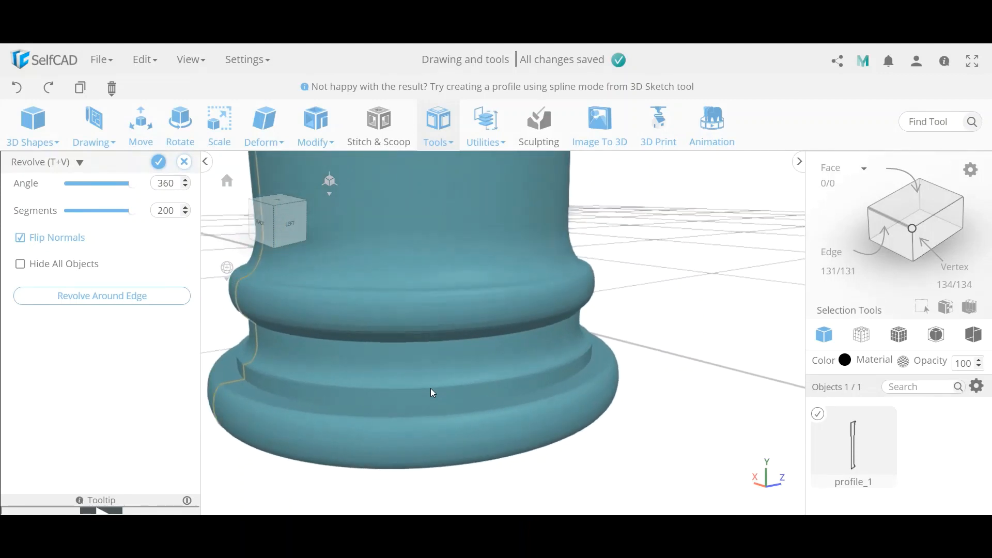
{"action": "scroll", "coordinate": [432, 392], "scroll_direction": "down", "scroll_amount": 10}
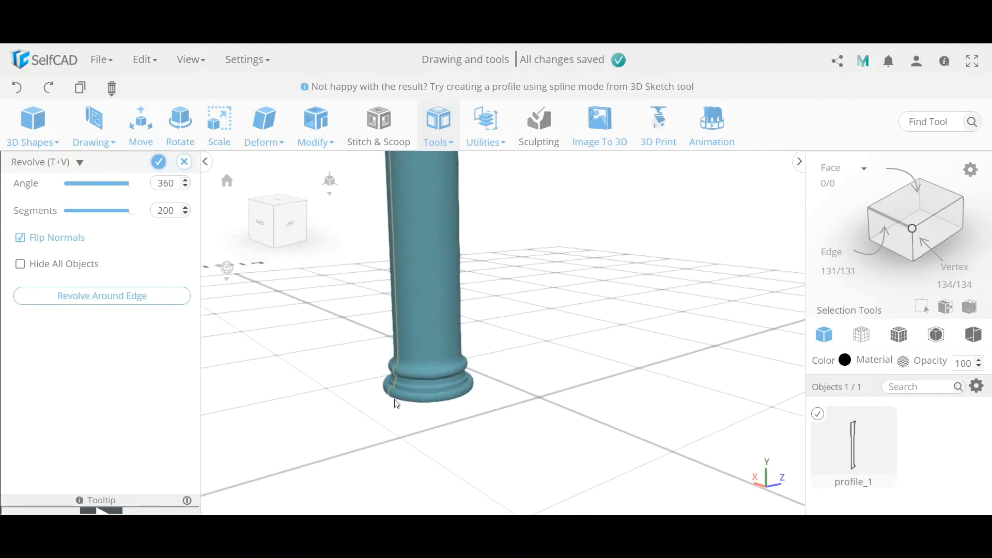
{"action": "right_click_drag", "start_coordinate": [352, 427], "coordinate": [481, 474]}
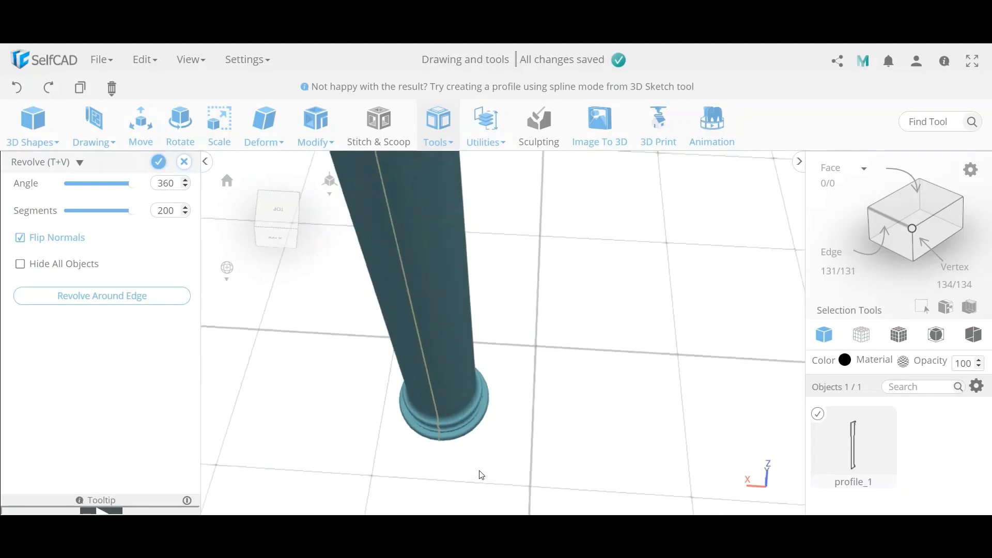
{"action": "scroll", "coordinate": [445, 458], "scroll_direction": "down", "scroll_amount": 5}
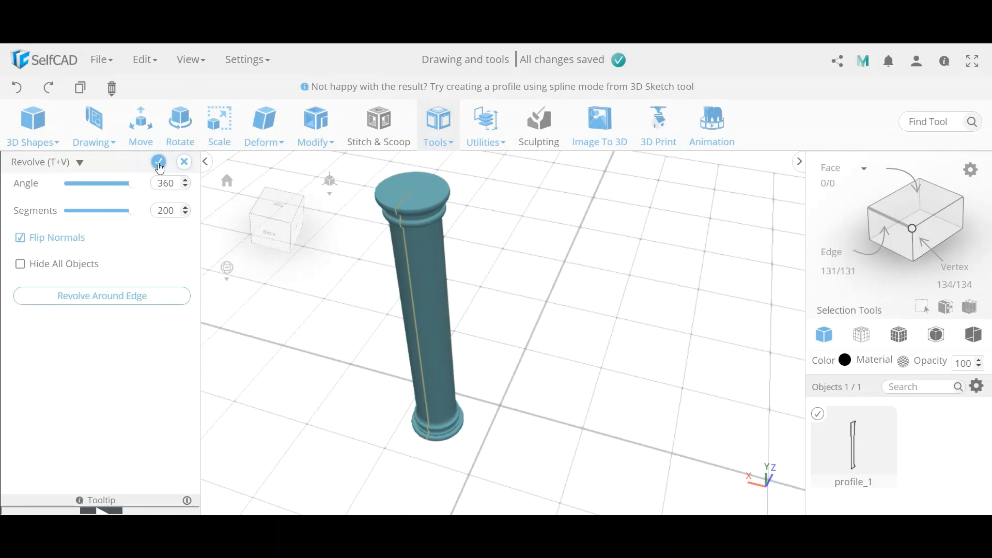
Set the revolve segments to 100 and check the moldings at the column's base
{"action": "double_click", "coordinate": [167, 211]}
{"action": "type", "text": "10"}
{"action": "scroll", "coordinate": [440, 430], "scroll_direction": "up", "scroll_amount": 6}
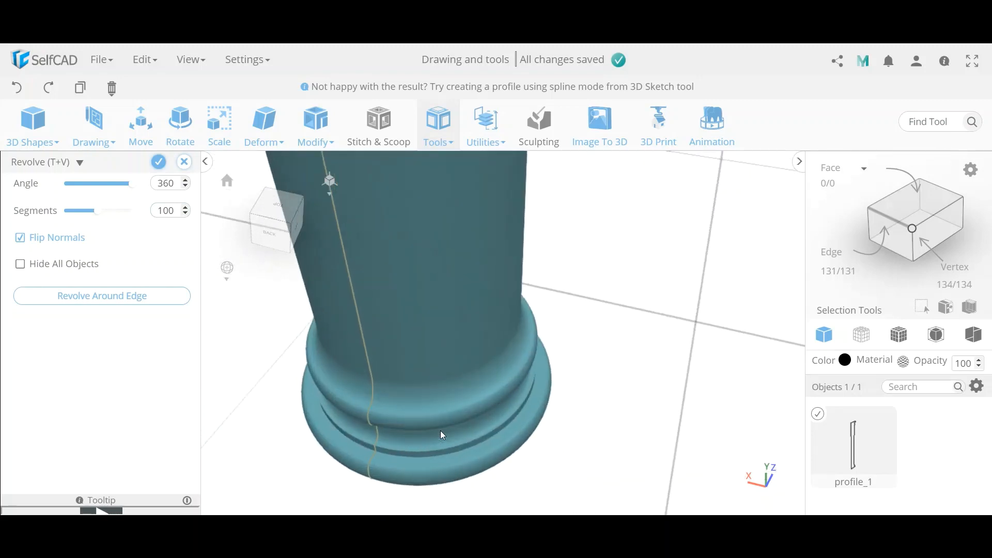
{"action": "scroll", "coordinate": [440, 429], "scroll_direction": "down", "scroll_amount": 1}
Set the revolve segments to 64 and apply the revolve to create the column
{"action": "double_click", "coordinate": [169, 216]}
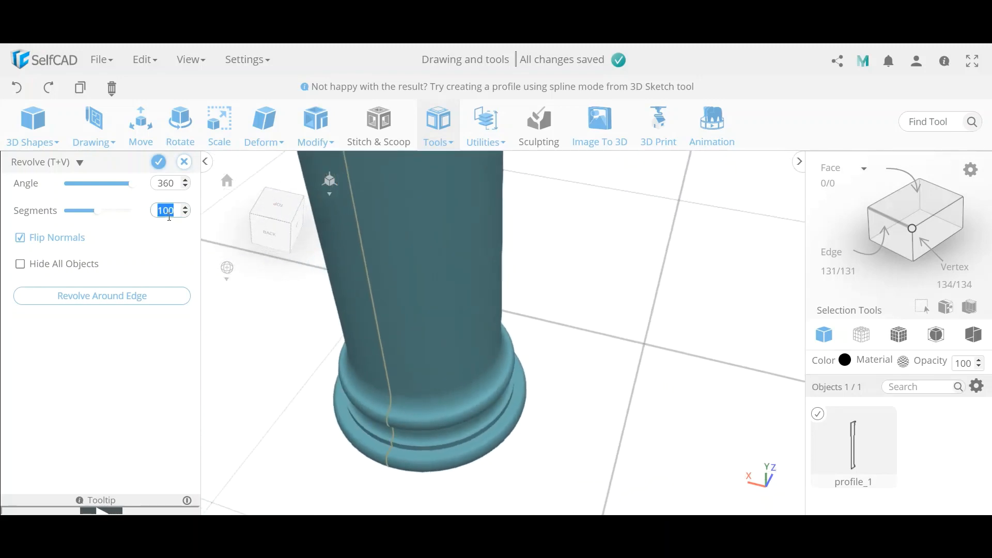
{"action": "type", "text": "64"}
{"action": "key", "text": "Return"}
{"action": "scroll", "coordinate": [432, 385], "scroll_direction": "up", "scroll_amount": 5}
{"action": "scroll", "coordinate": [432, 386], "scroll_direction": "down", "scroll_amount": 4}
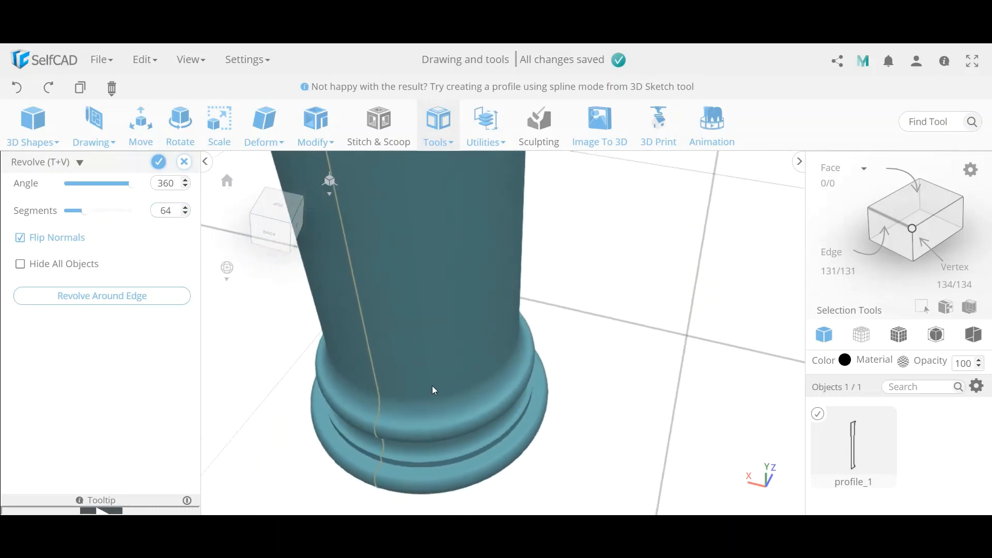
{"action": "left_click", "coordinate": [158, 162]}
{"action": "scroll", "coordinate": [430, 370], "scroll_direction": "down", "scroll_amount": 4}
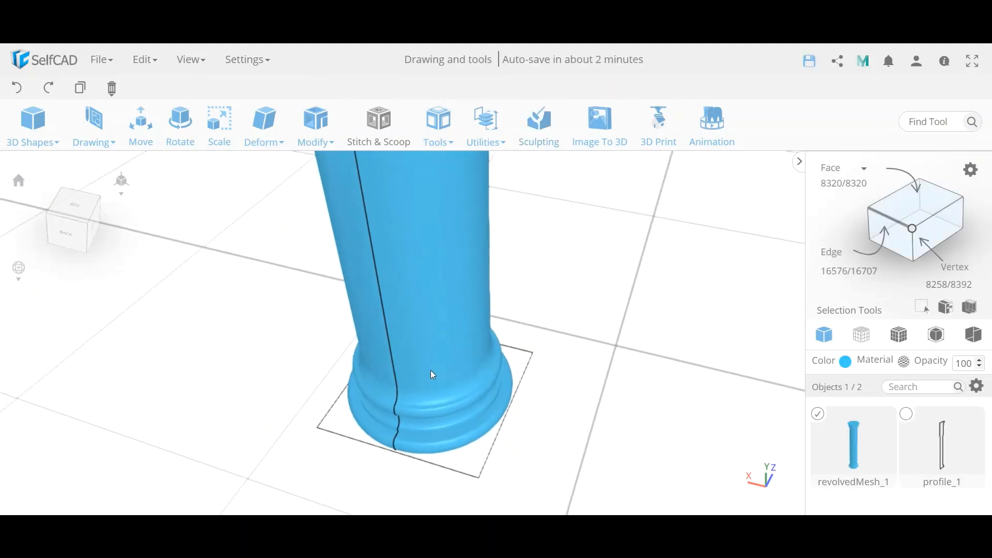
{"action": "scroll", "coordinate": [430, 370], "scroll_direction": "down", "scroll_amount": 5}
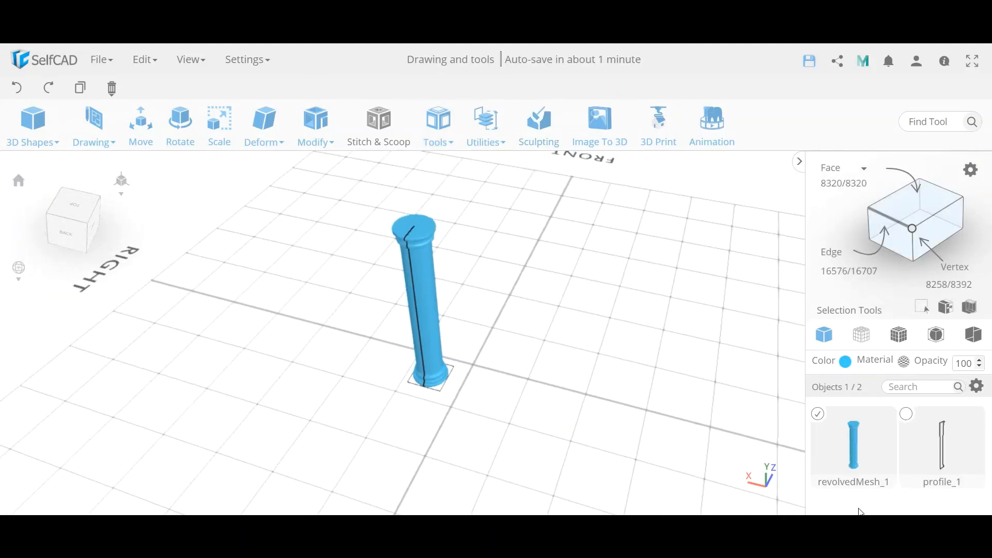
Save only the profile outline as an object and delete it from the scene, keeping the revolved column
{"action": "left_click", "coordinate": [818, 415]}
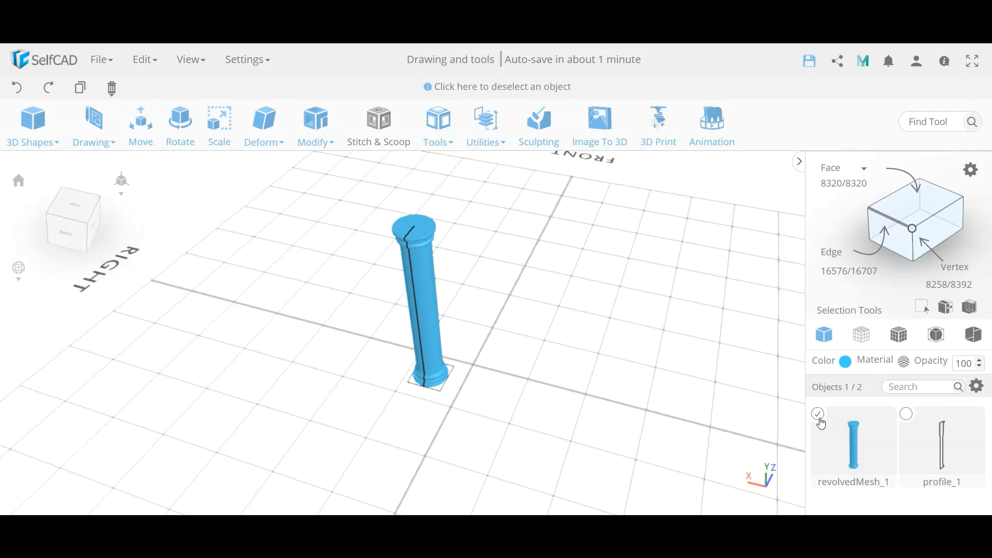
{"action": "left_click", "coordinate": [907, 415]}
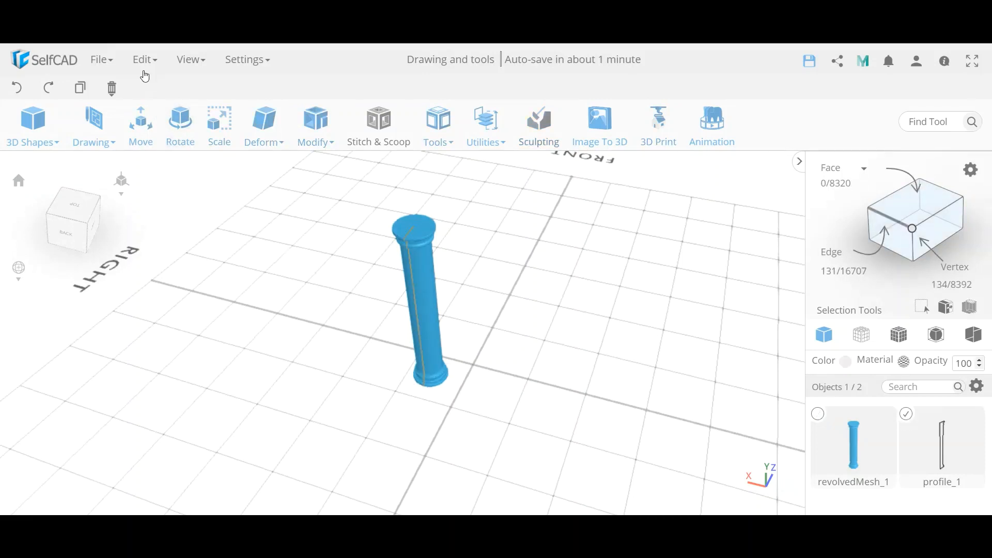
{"action": "mouse_move", "coordinate": [100, 61]}
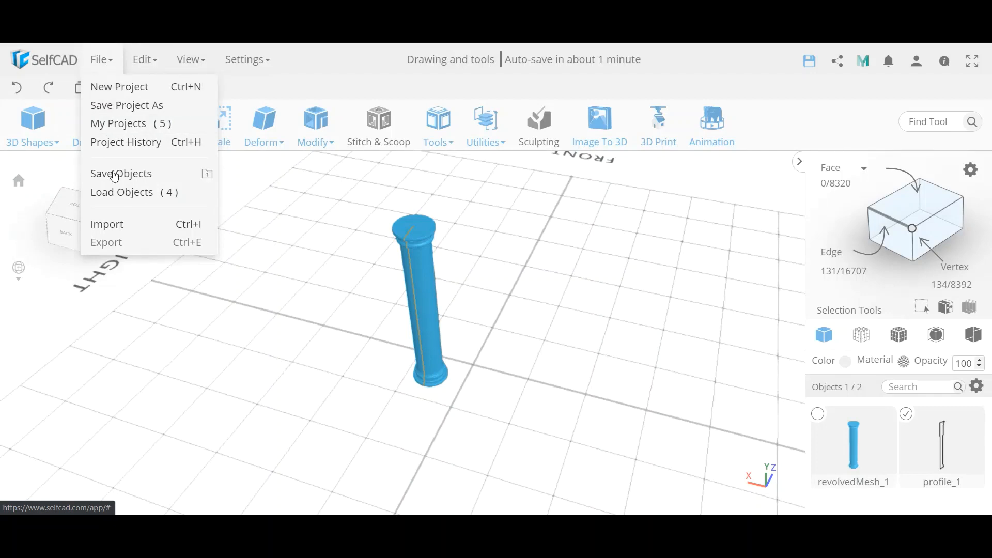
{"action": "left_click", "coordinate": [113, 178]}
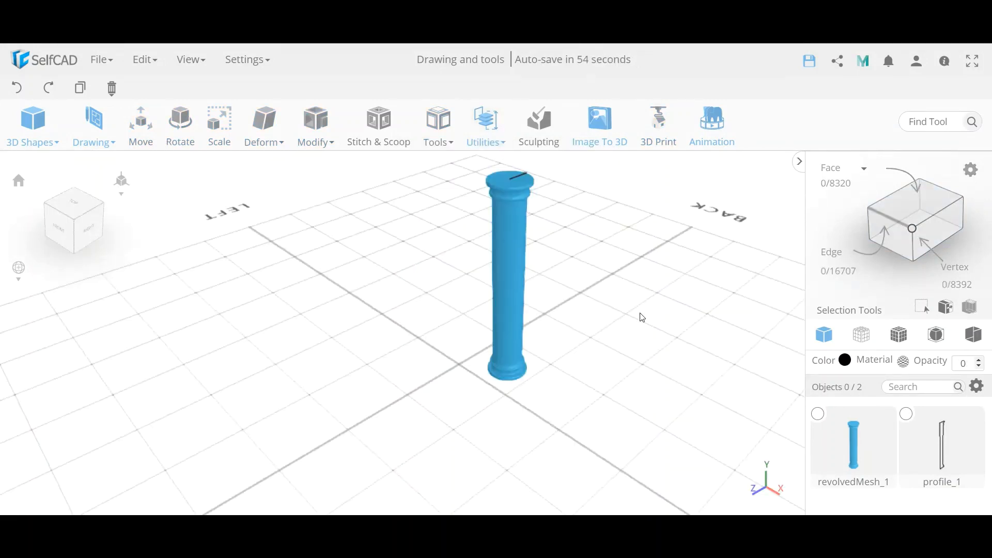
{"action": "left_click", "coordinate": [907, 414]}
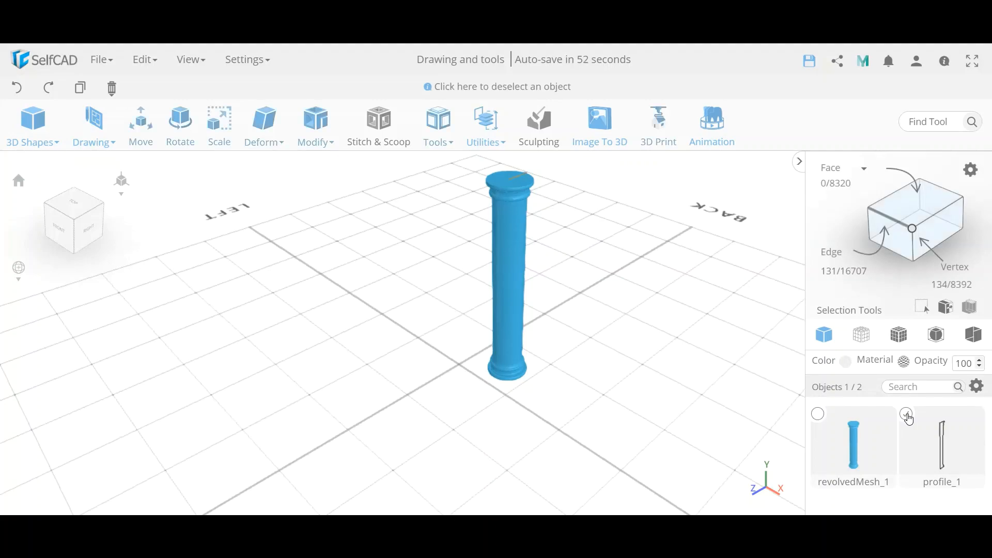
{"action": "key", "text": "Delete"}
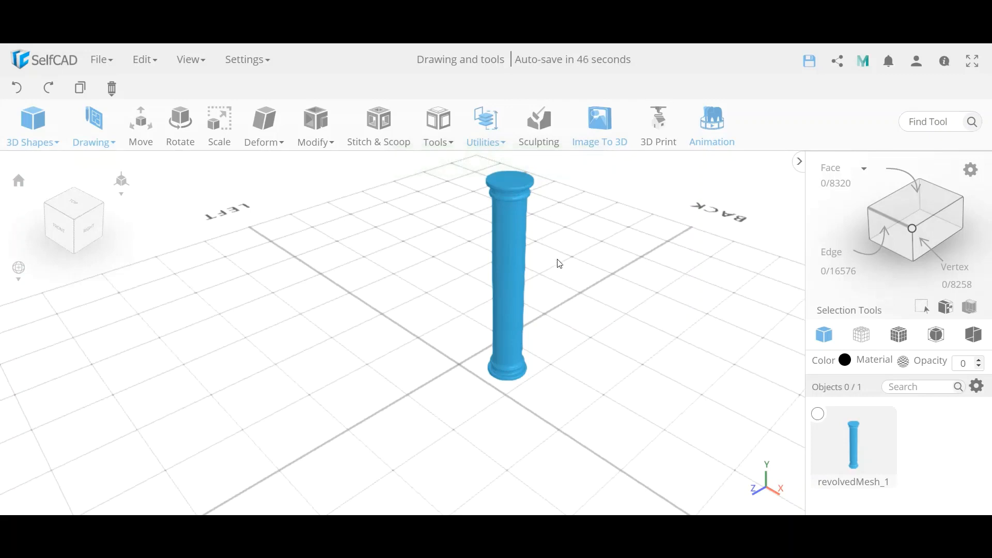
Scale the revolved column to 100 along the Y axis only
{"action": "left_click", "coordinate": [512, 230]}
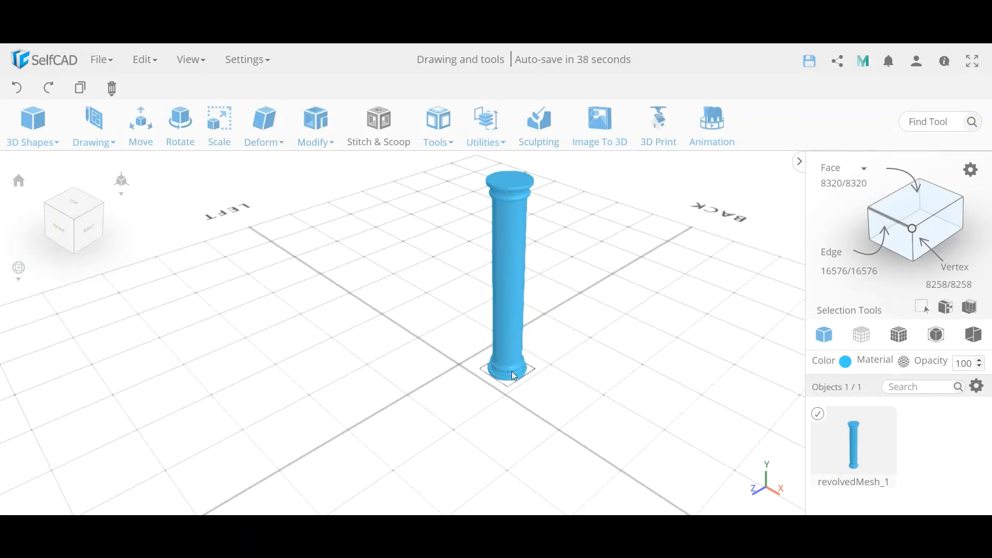
{"action": "scroll", "coordinate": [514, 376], "scroll_direction": "up", "scroll_amount": 5}
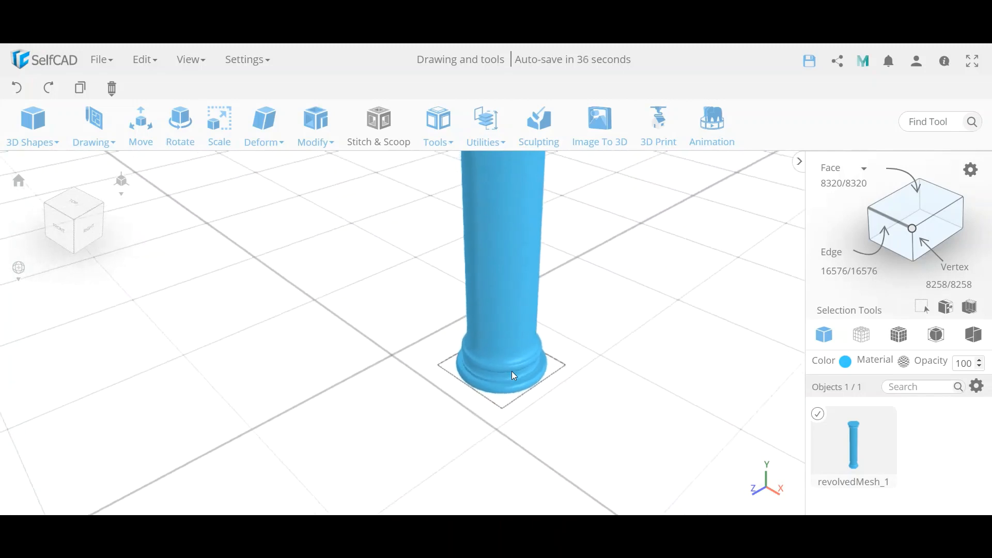
{"action": "scroll", "coordinate": [514, 375], "scroll_direction": "down", "scroll_amount": 5}
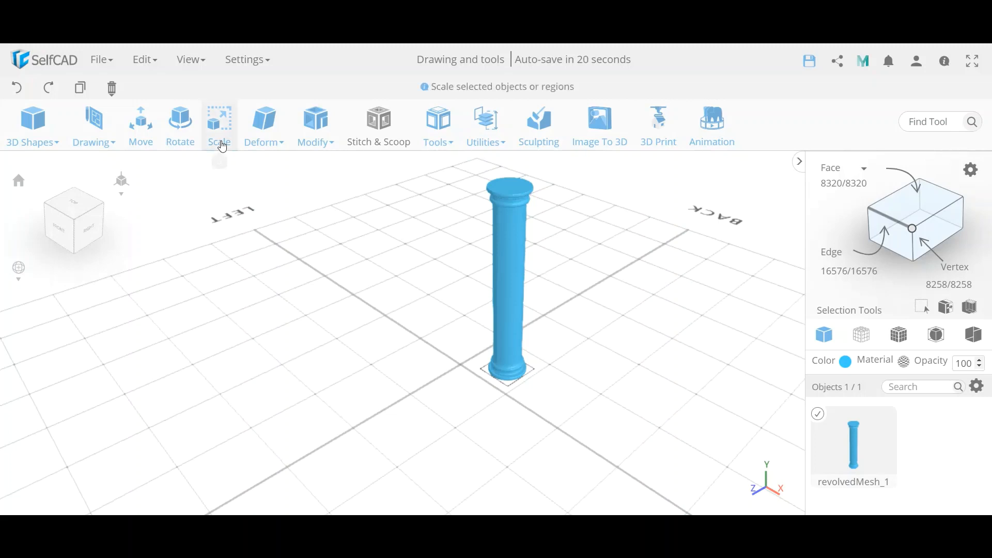
{"action": "left_click", "coordinate": [223, 147]}
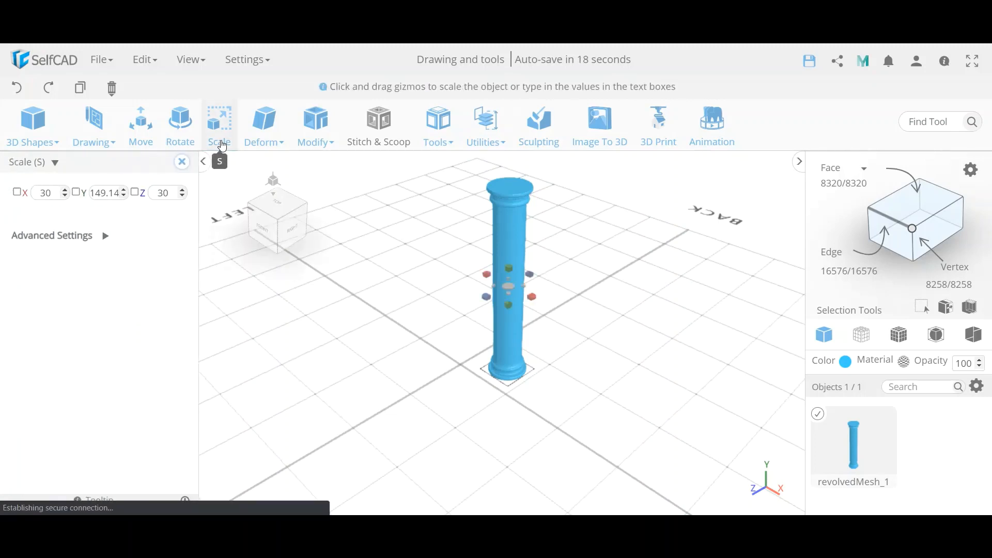
{"action": "double_click", "coordinate": [108, 194]}
{"action": "type", "text": "00"}
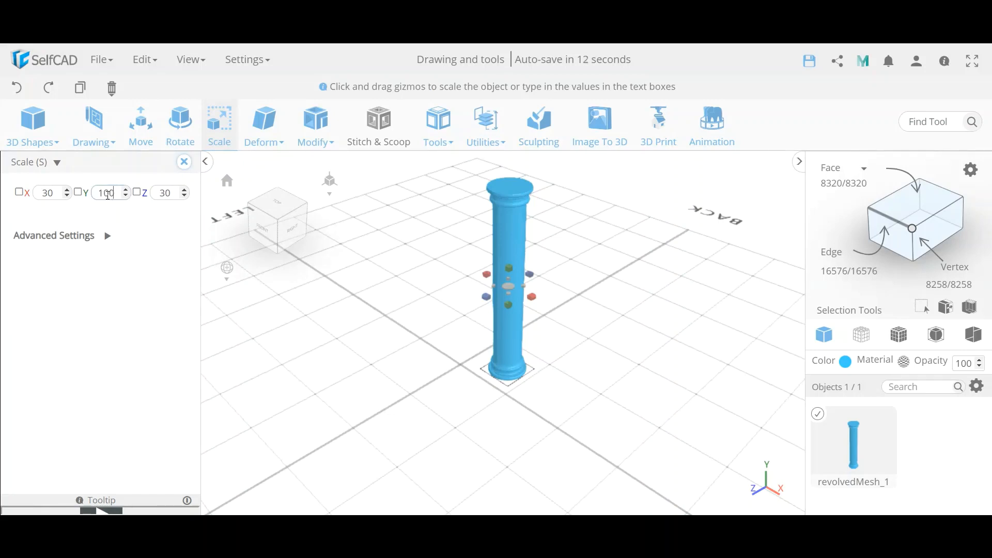
{"action": "key", "text": "Return"}
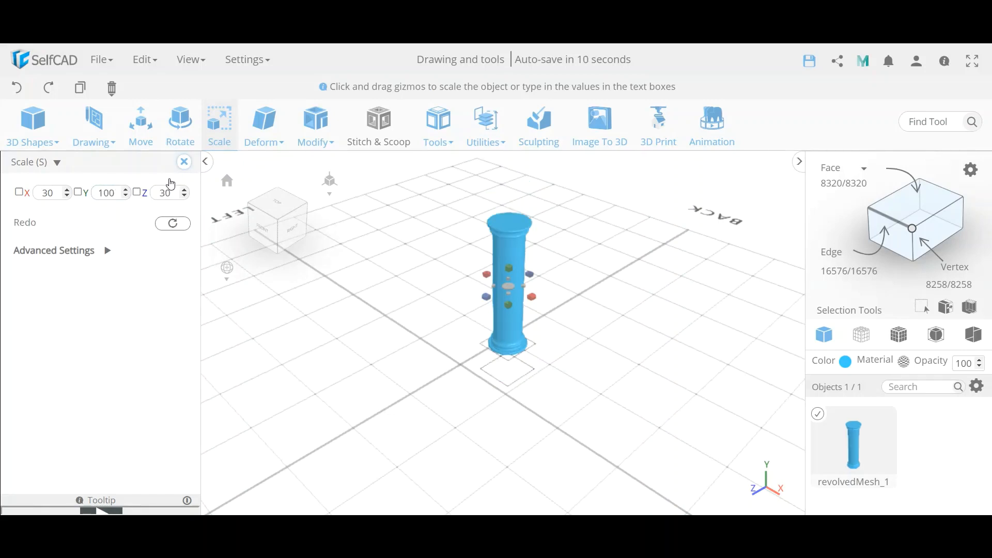
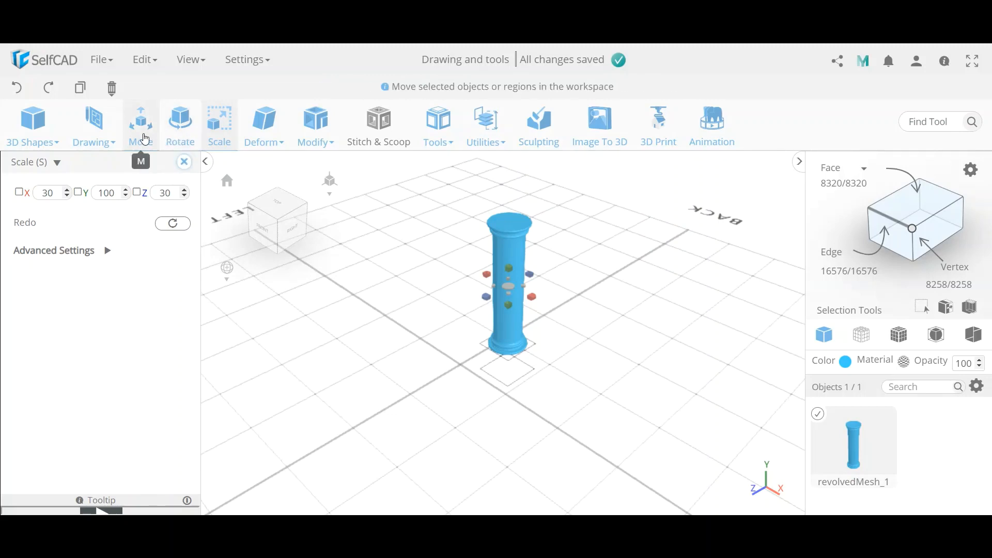
Center the shortened column on the grid with the Move tool at X 0, Y 0, Z 0
{"action": "left_click", "coordinate": [143, 133]}
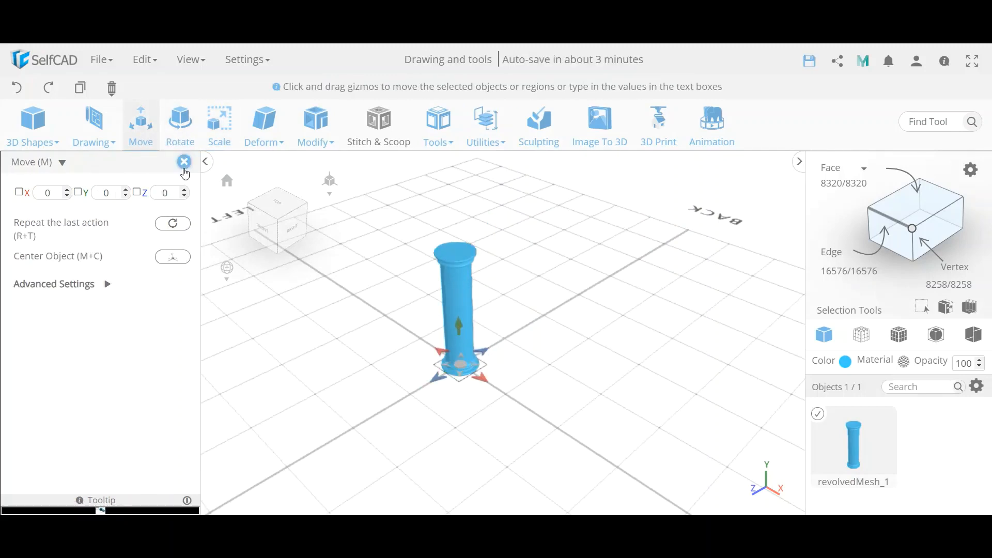
{"action": "left_click", "coordinate": [184, 162]}
Add a cylinder with height 80 and 32 vertical segments
{"action": "scroll", "coordinate": [447, 334], "scroll_direction": "up", "scroll_amount": 5}
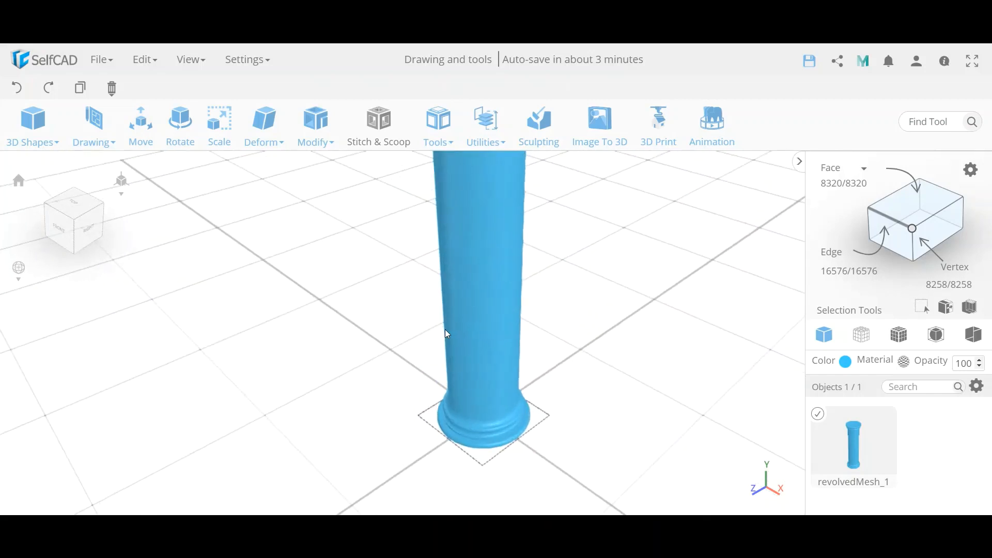
{"action": "mouse_move", "coordinate": [35, 130]}
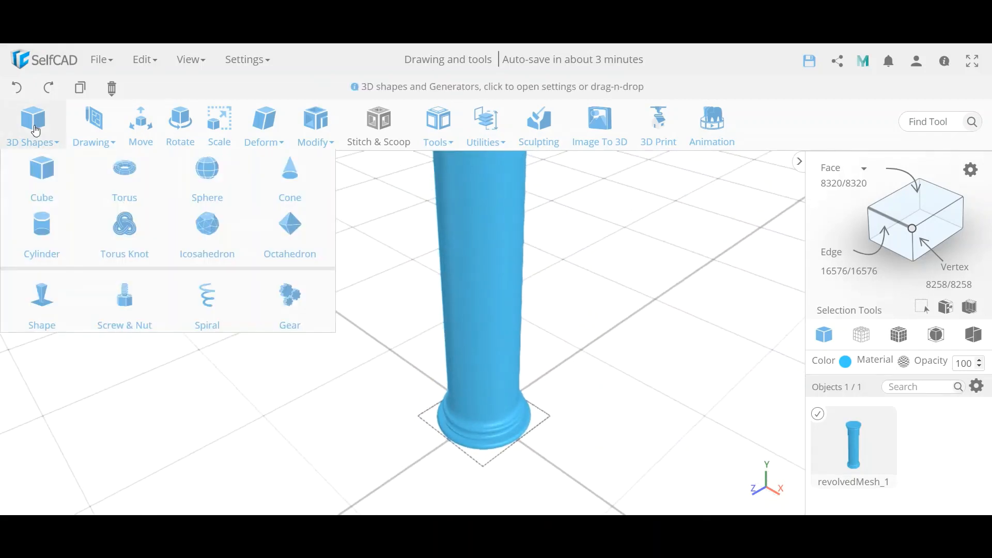
{"action": "left_click", "coordinate": [42, 231]}
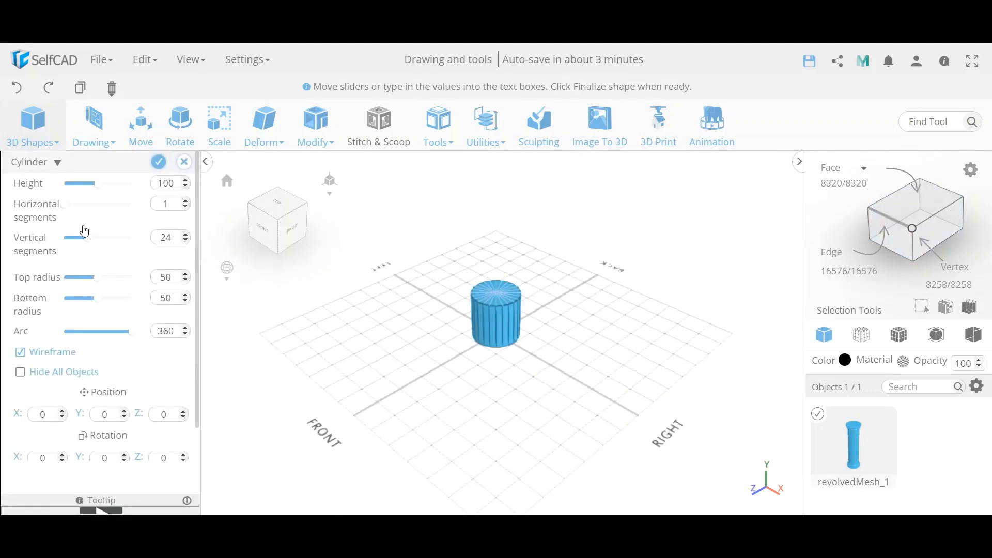
{"action": "double_click", "coordinate": [166, 184]}
{"action": "type", "text": "80"}
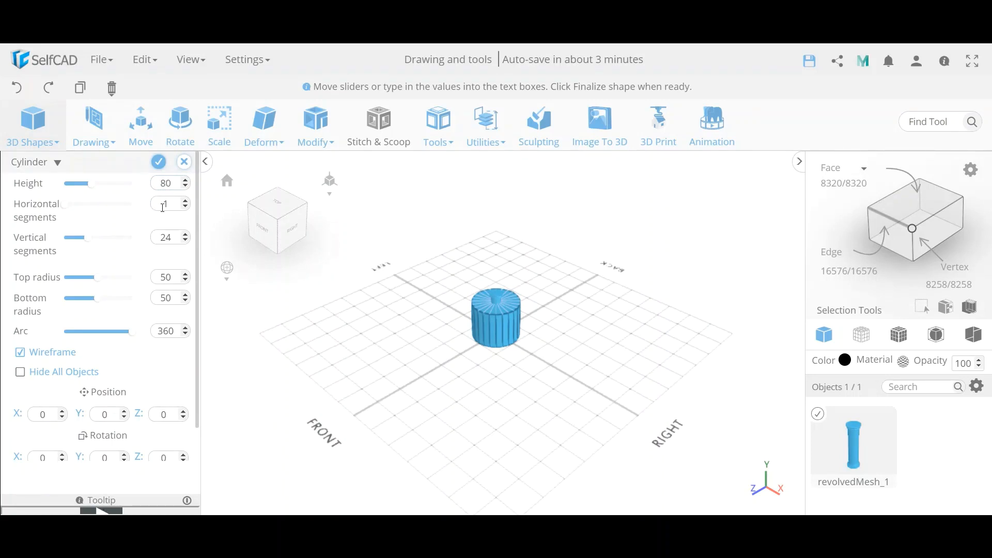
{"action": "double_click", "coordinate": [165, 237]}
{"action": "type", "text": "32"}
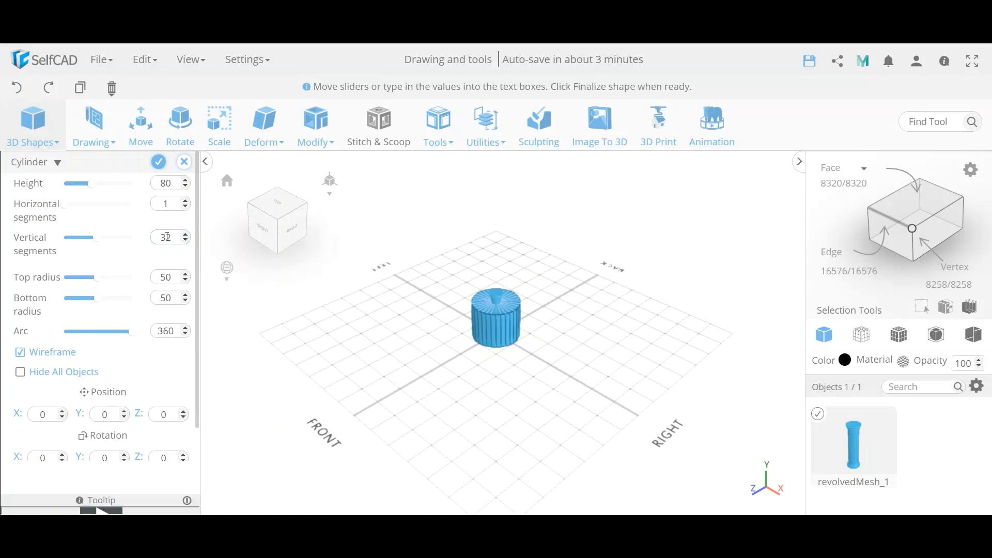
Set the cylinder's top and bottom radii to 5 and finalize the shape
{"action": "double_click", "coordinate": [163, 279]}
{"action": "type", "text": "5"}
{"action": "double_click", "coordinate": [170, 293]}
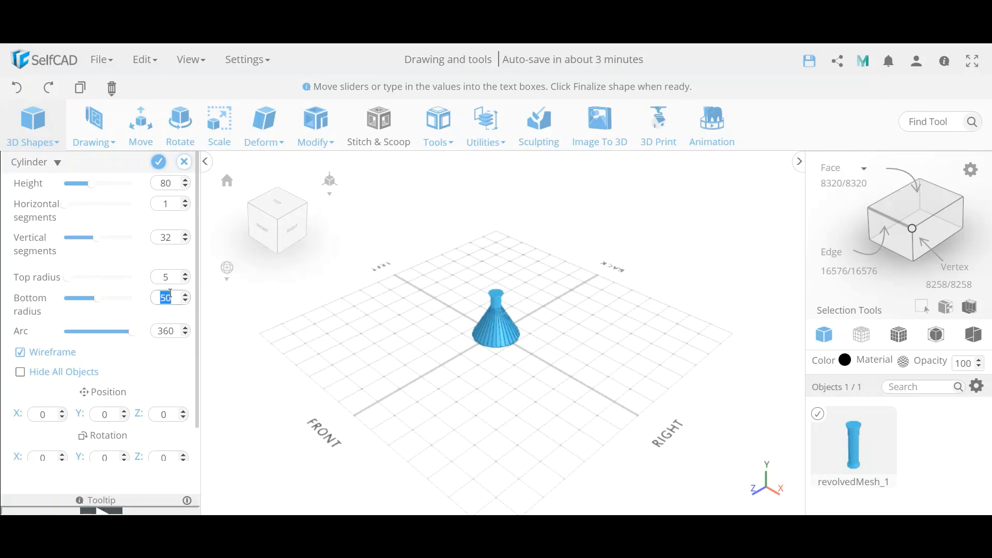
{"action": "type", "text": "5"}
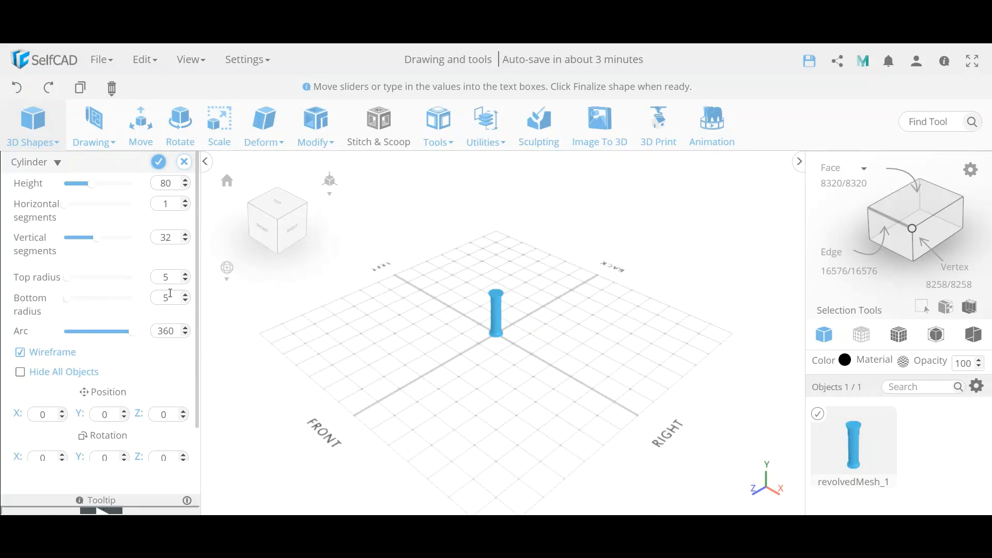
{"action": "left_click", "coordinate": [158, 163]}
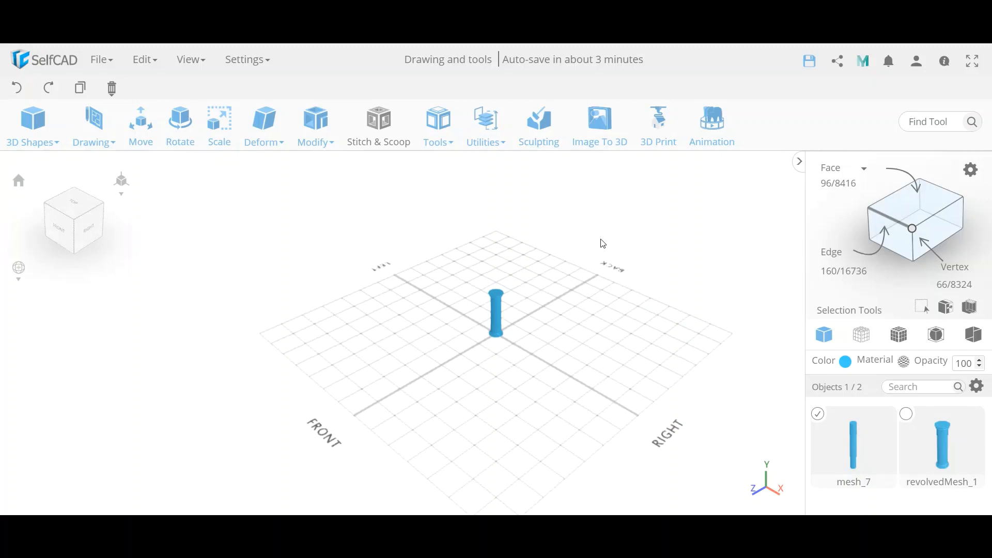
{"action": "left_click", "coordinate": [485, 124]}
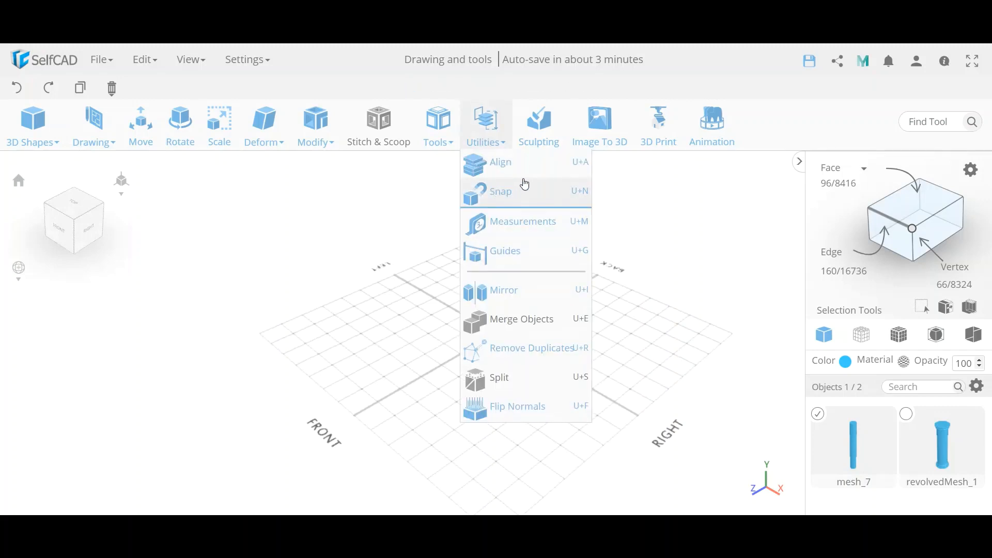
{"action": "left_click", "coordinate": [501, 165]}
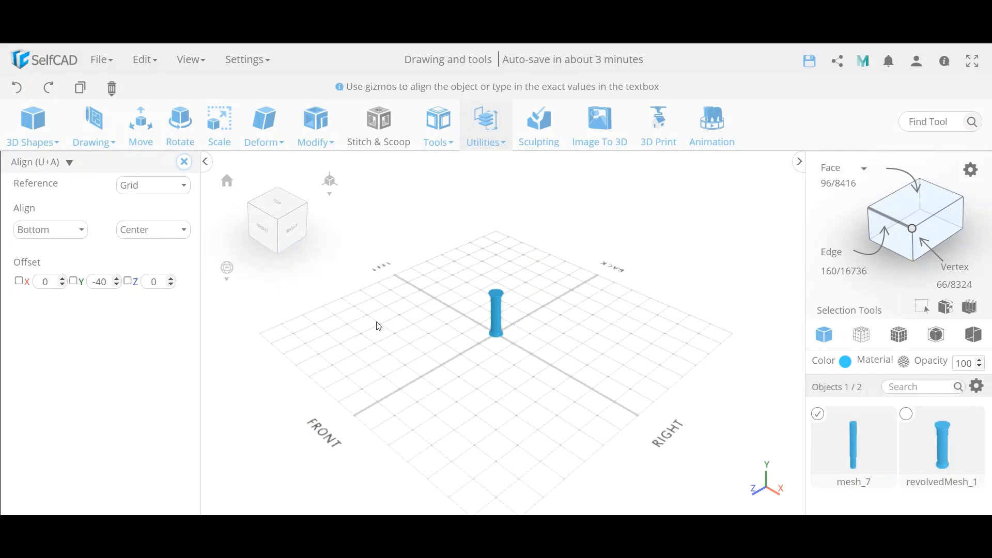
{"action": "left_click", "coordinate": [907, 415]}
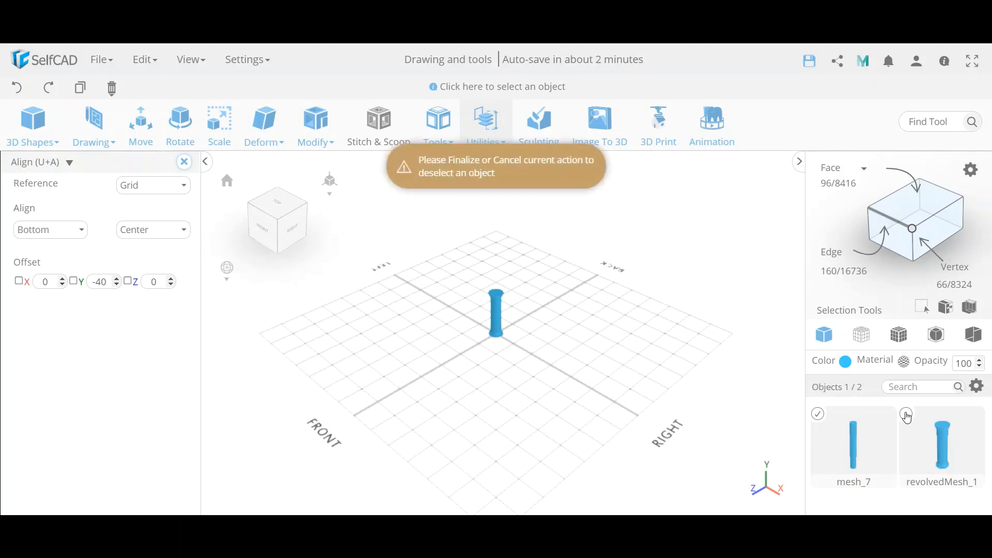
{"action": "left_click", "coordinate": [184, 163]}
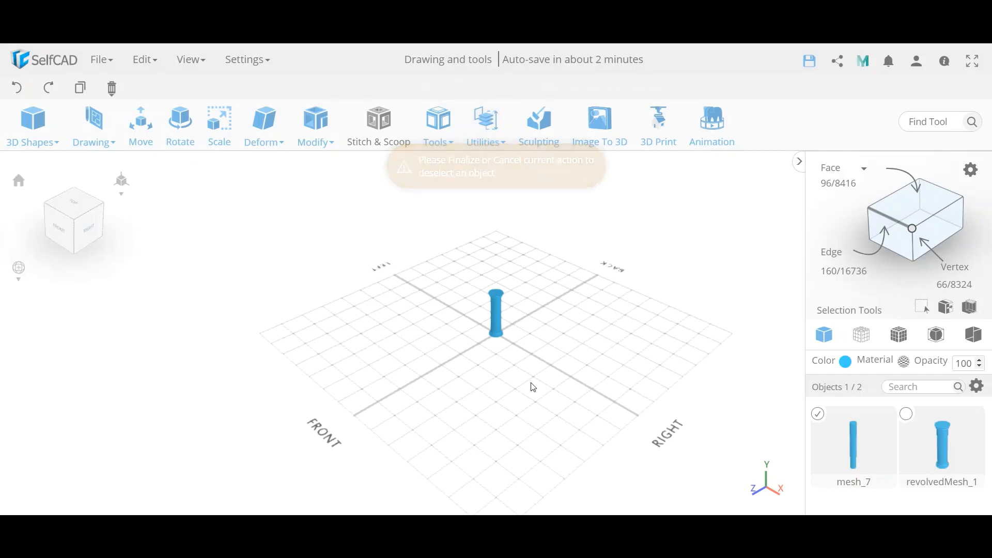
Select both the thin cylinder and the revolved column and merge their centers with the Align tool
{"action": "scroll", "coordinate": [492, 343], "scroll_direction": "up", "scroll_amount": 5}
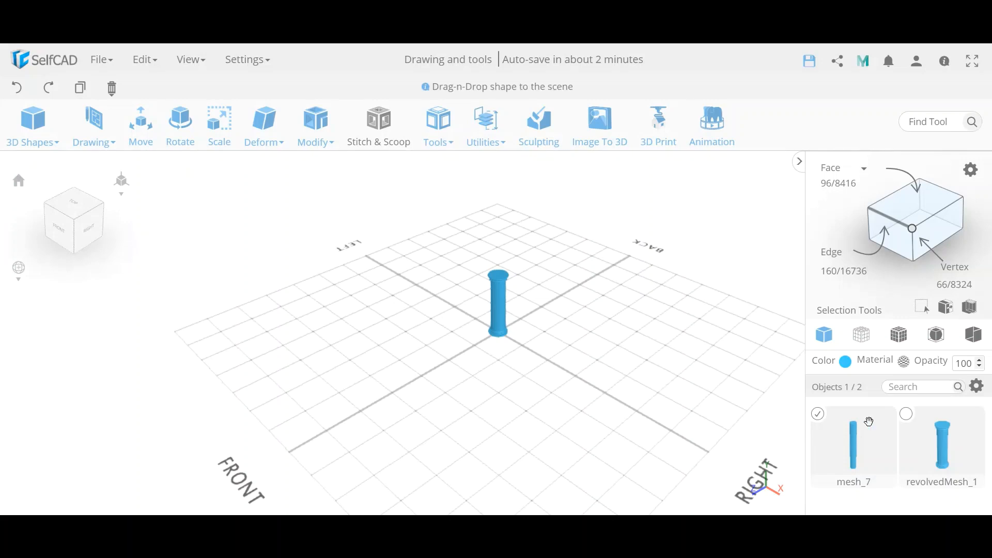
{"action": "left_click", "coordinate": [908, 416]}
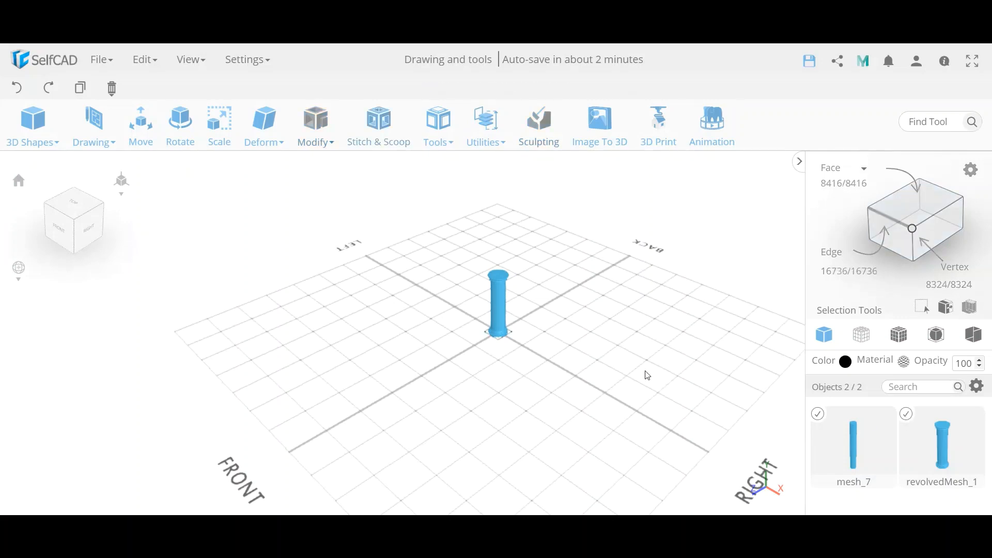
{"action": "left_click", "coordinate": [486, 124]}
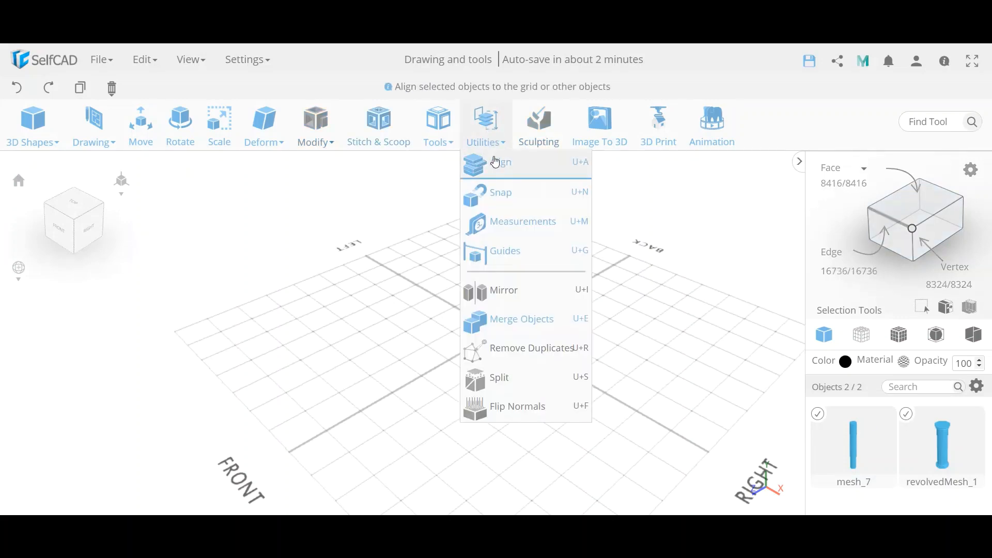
{"action": "left_click", "coordinate": [493, 162]}
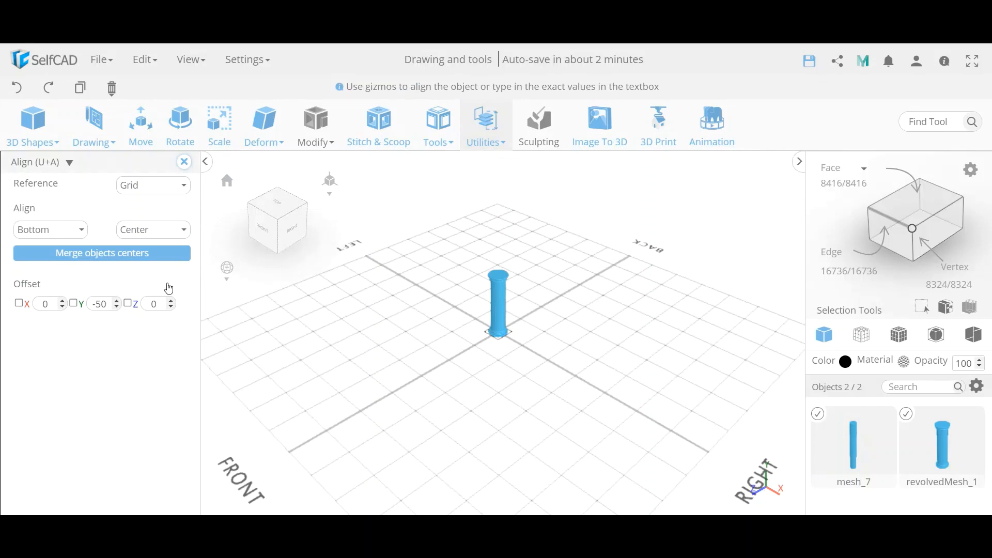
{"action": "left_click", "coordinate": [130, 256]}
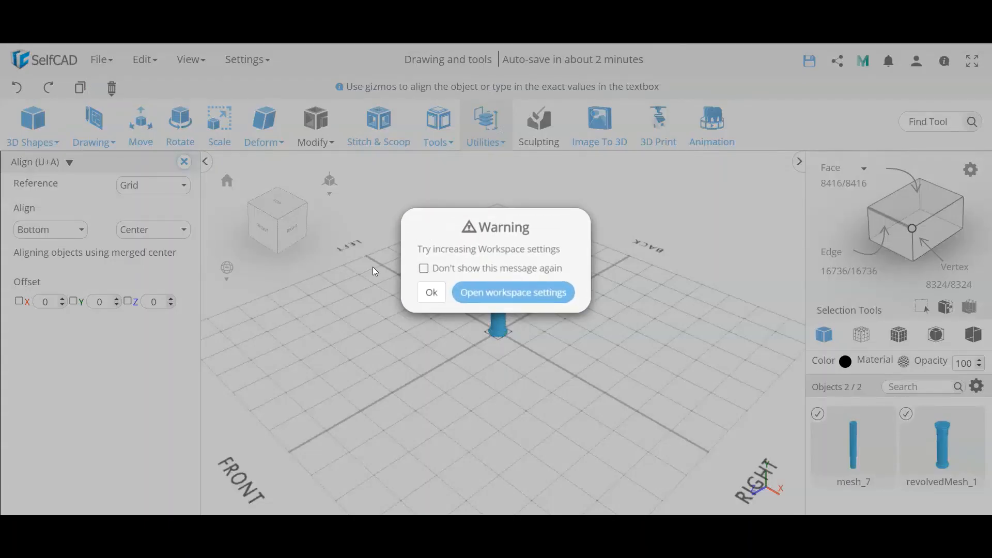
{"action": "left_click", "coordinate": [431, 293]}
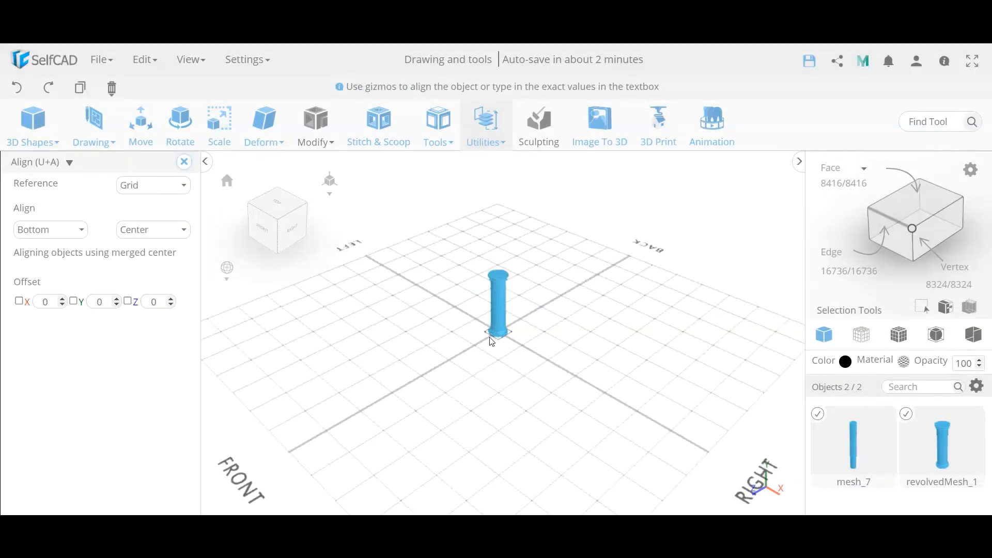
{"action": "left_click", "coordinate": [185, 162]}
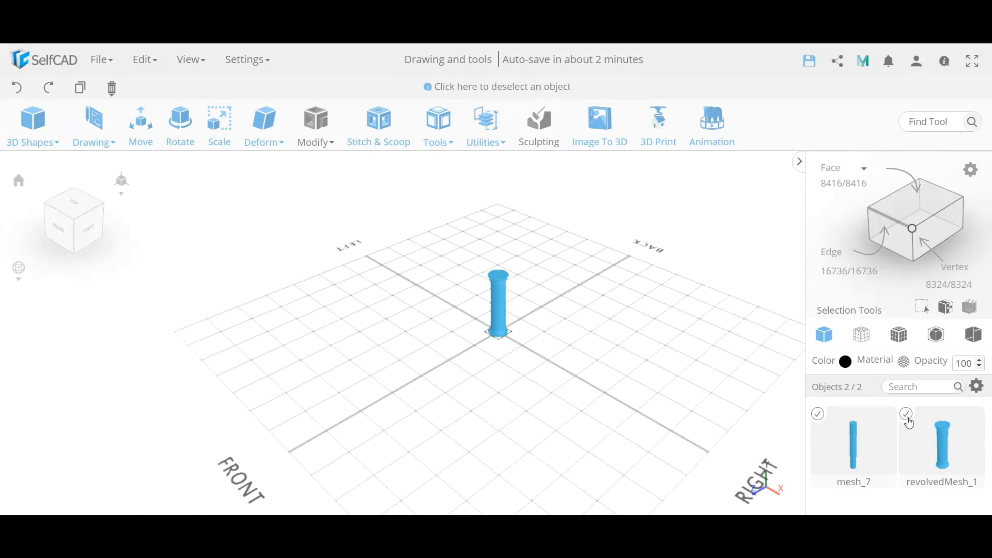
Align only the thin cylinder to revolvedMesh_1, using the Middle vertical and Front horizontal alignment
{"action": "left_click", "coordinate": [907, 418]}
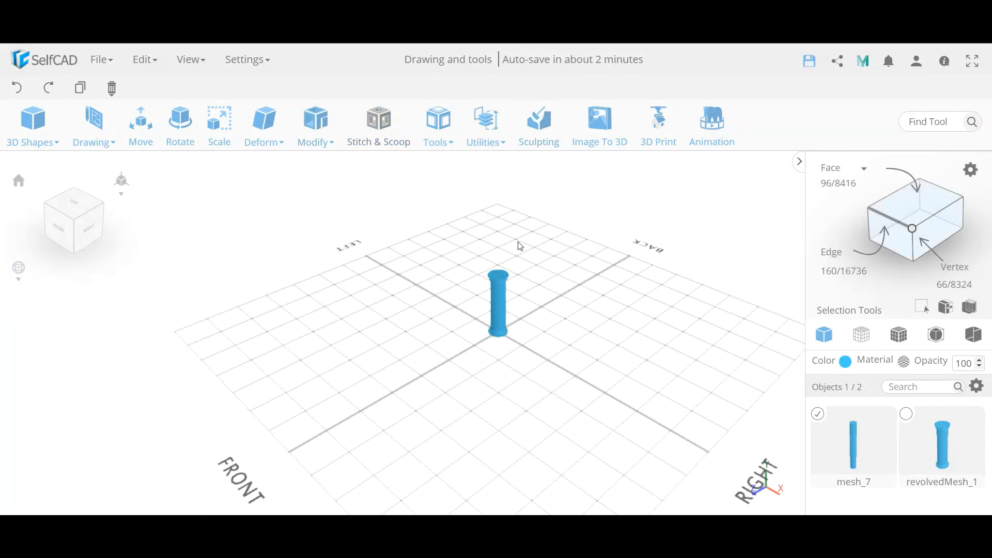
{"action": "left_click", "coordinate": [486, 124]}
{"action": "left_click", "coordinate": [507, 160]}
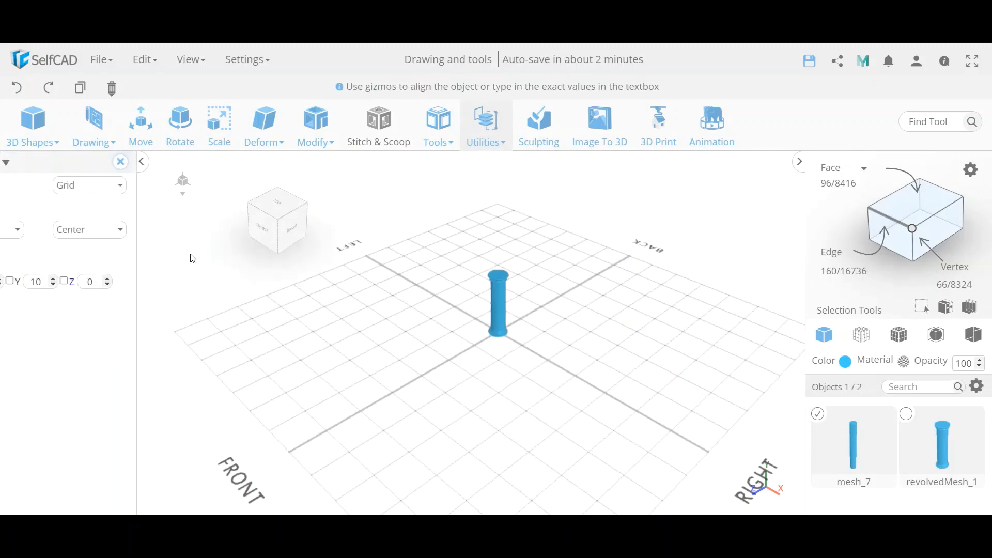
{"action": "left_click", "coordinate": [148, 189]}
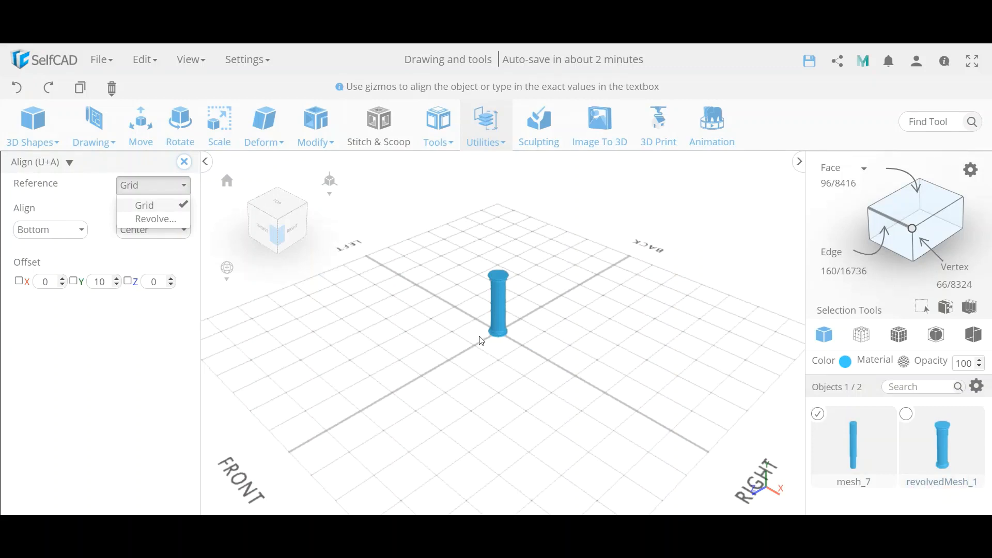
{"action": "left_click", "coordinate": [157, 222]}
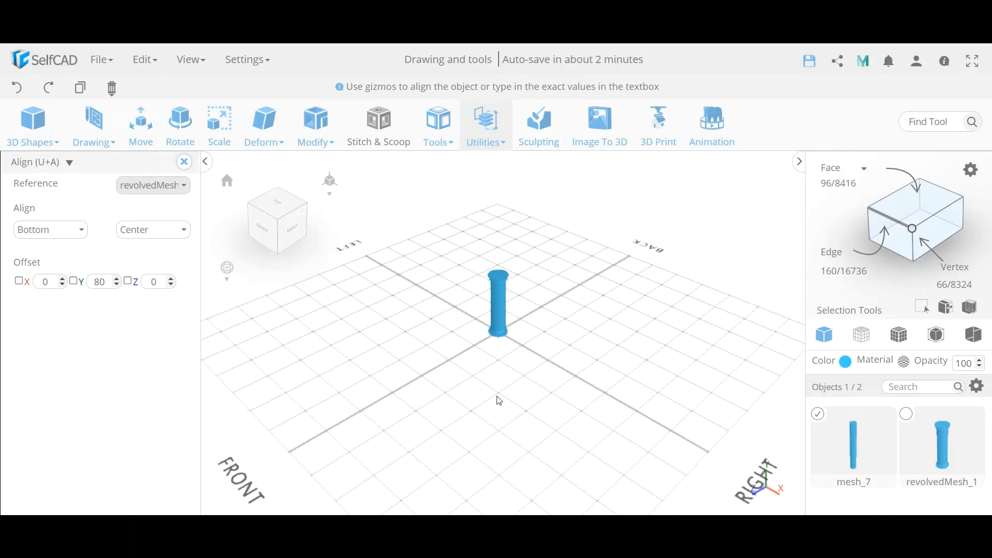
{"action": "left_click", "coordinate": [65, 231]}
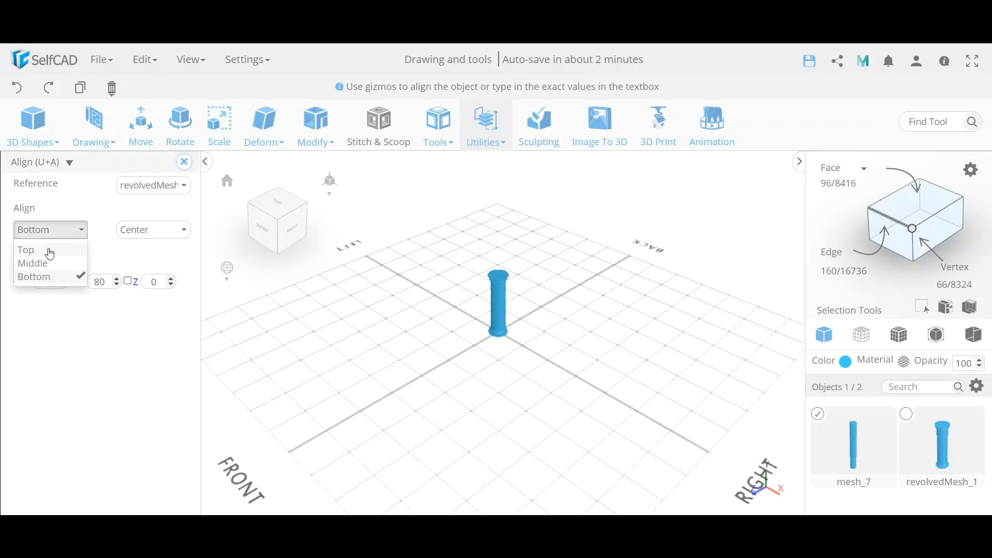
{"action": "left_click", "coordinate": [42, 263]}
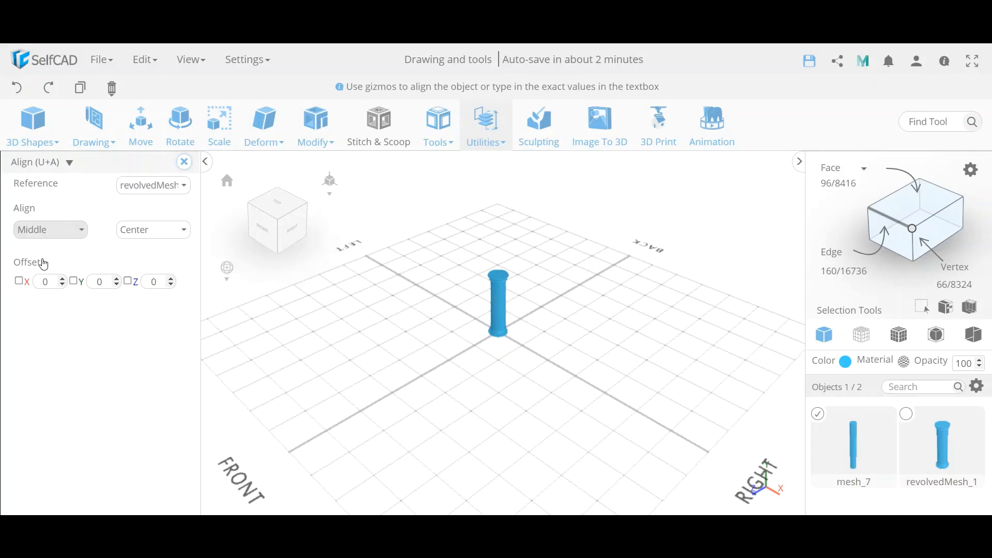
{"action": "left_click", "coordinate": [155, 239]}
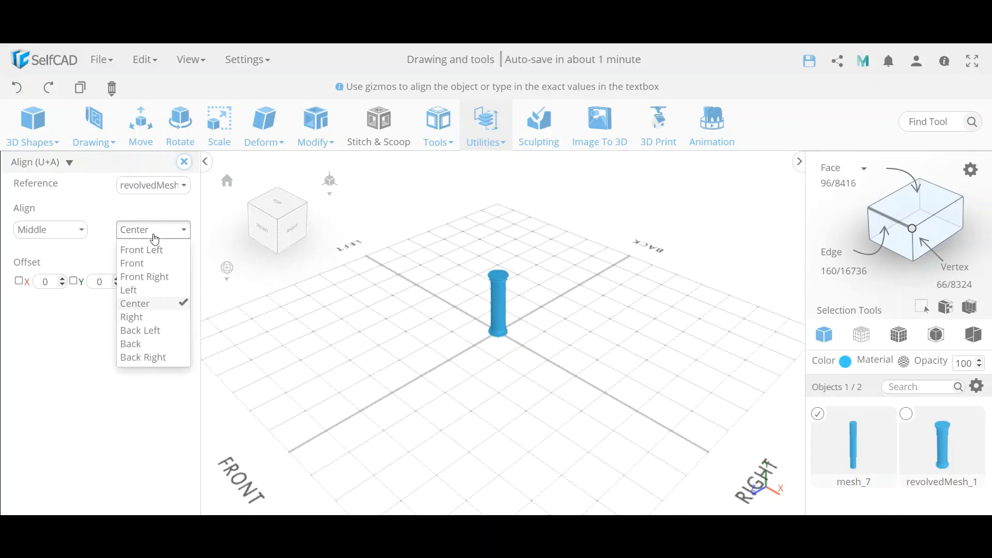
{"action": "left_click", "coordinate": [147, 263]}
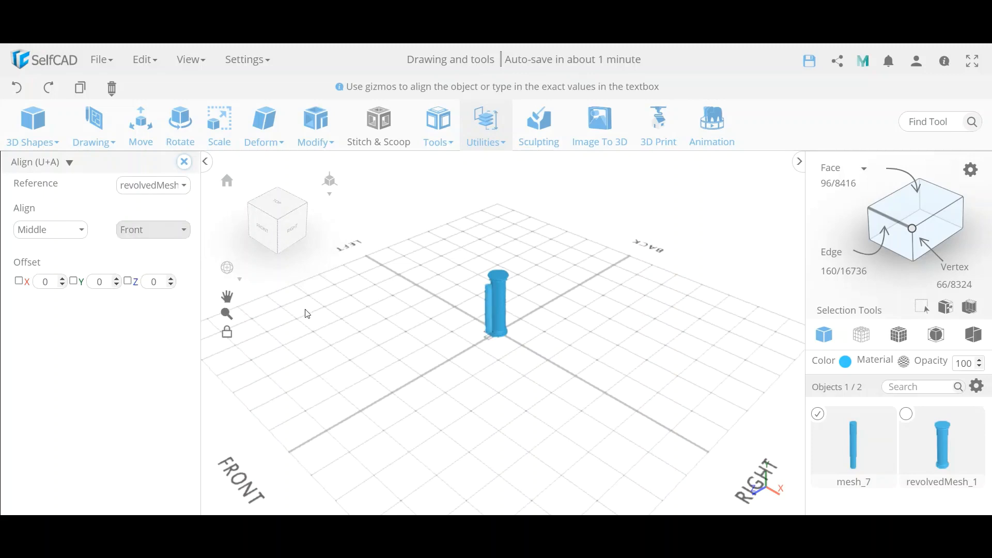
Set the cylinder's Z alignment offset to -8 so it partly overlaps the front of the column shaft
{"action": "scroll", "coordinate": [497, 324], "scroll_direction": "up", "scroll_amount": 5}
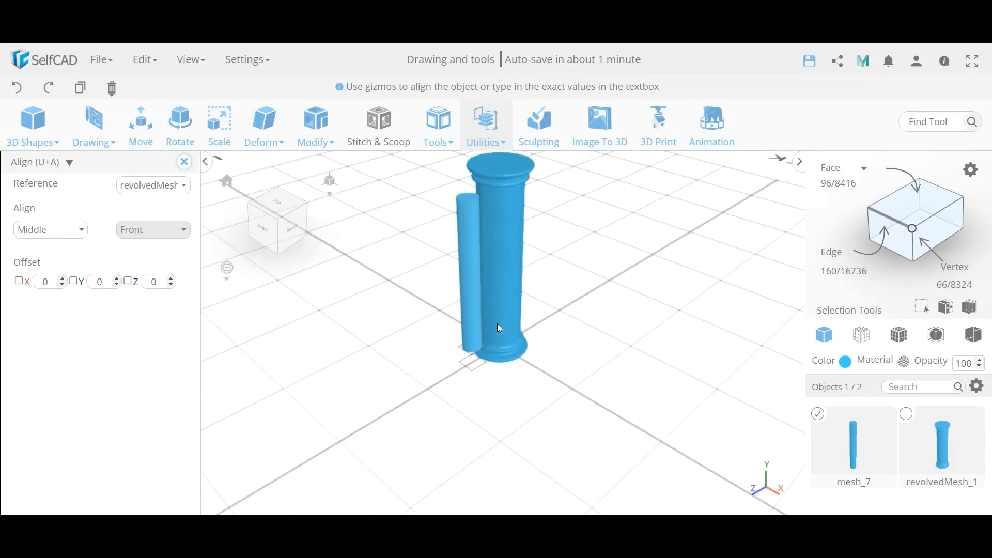
{"action": "left_click_drag", "start_coordinate": [409, 414], "coordinate": [300, 404]}
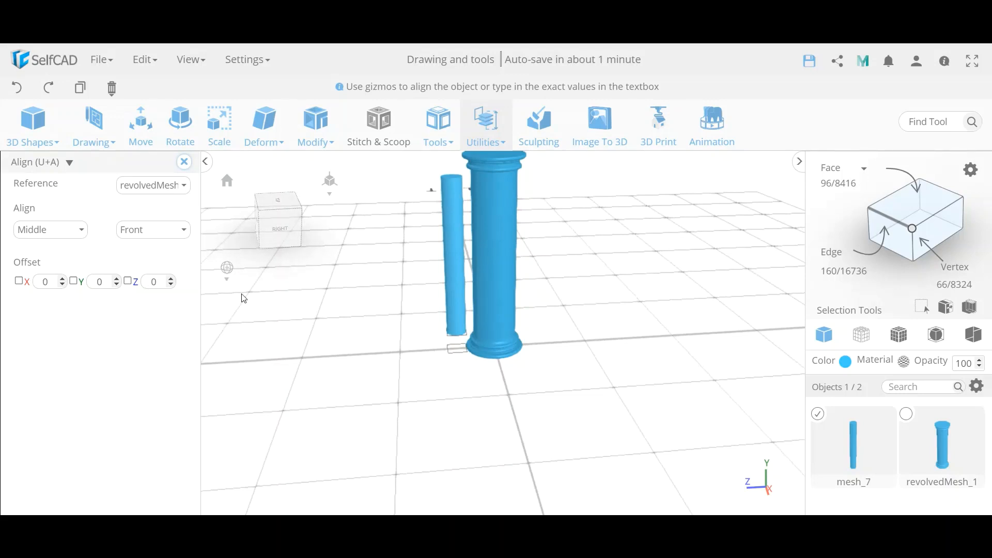
{"action": "left_click", "coordinate": [172, 279]}
{"action": "left_click", "coordinate": [172, 279]}
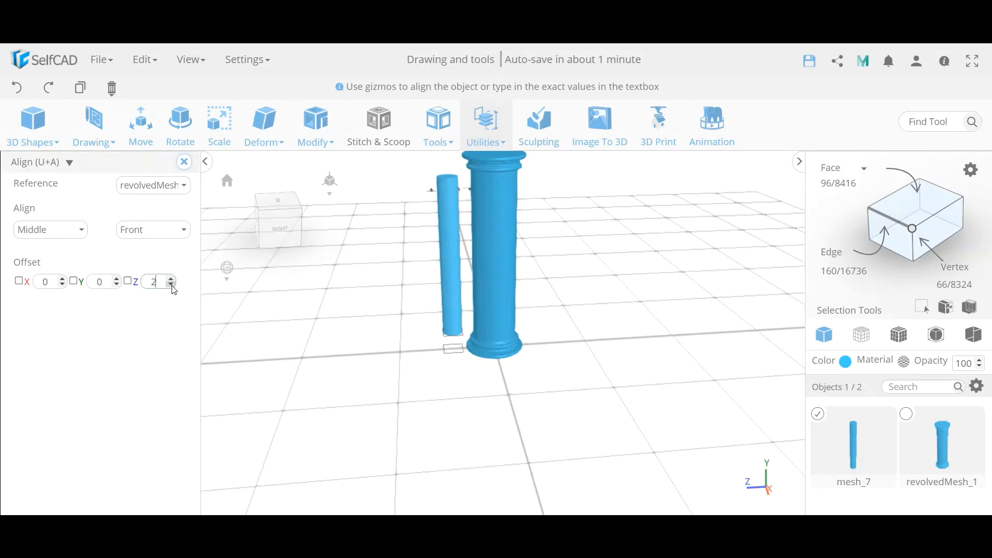
{"action": "left_click", "coordinate": [171, 285]}
{"action": "left_click", "coordinate": [172, 285]}
{"action": "left_click", "coordinate": [171, 285]}
{"action": "left_click", "coordinate": [172, 284]}
{"action": "left_click", "coordinate": [171, 285]}
{"action": "left_click", "coordinate": [171, 285]}
{"action": "left_click", "coordinate": [172, 284]}
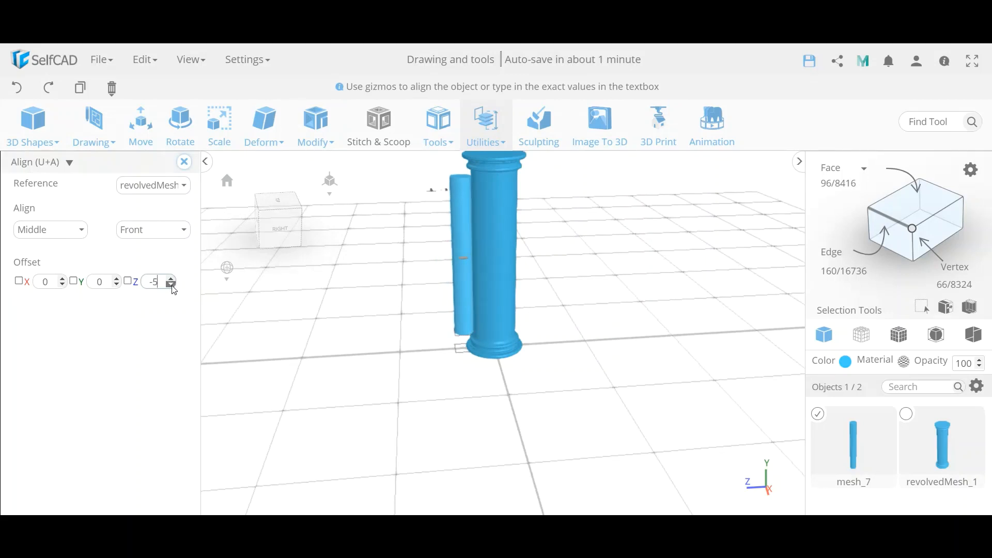
{"action": "left_click", "coordinate": [172, 285]}
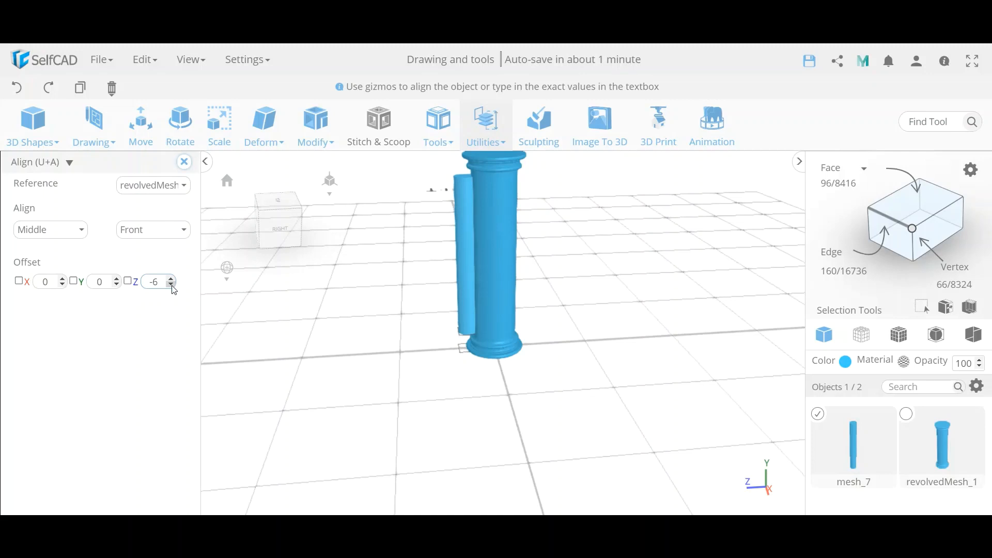
{"action": "left_click", "coordinate": [171, 284]}
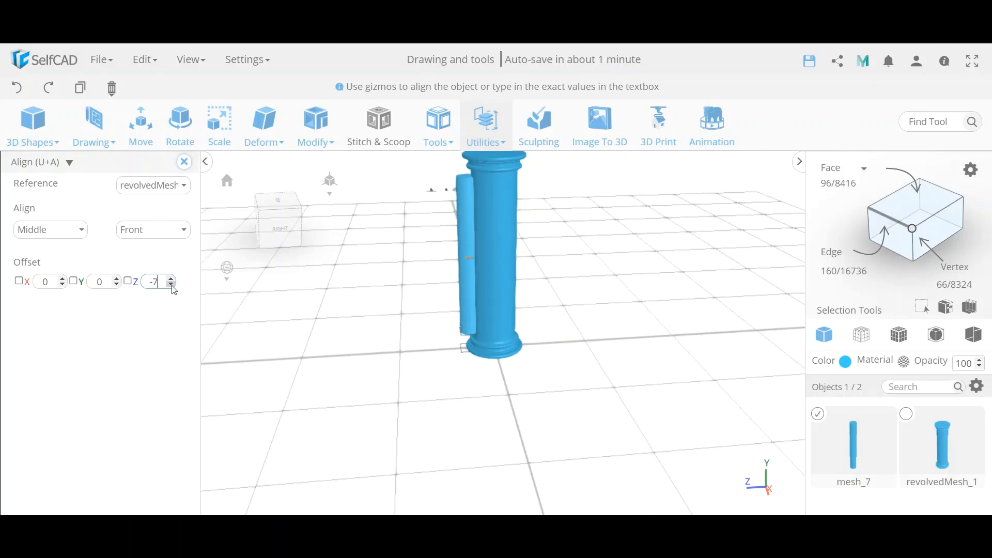
{"action": "left_click", "coordinate": [171, 285]}
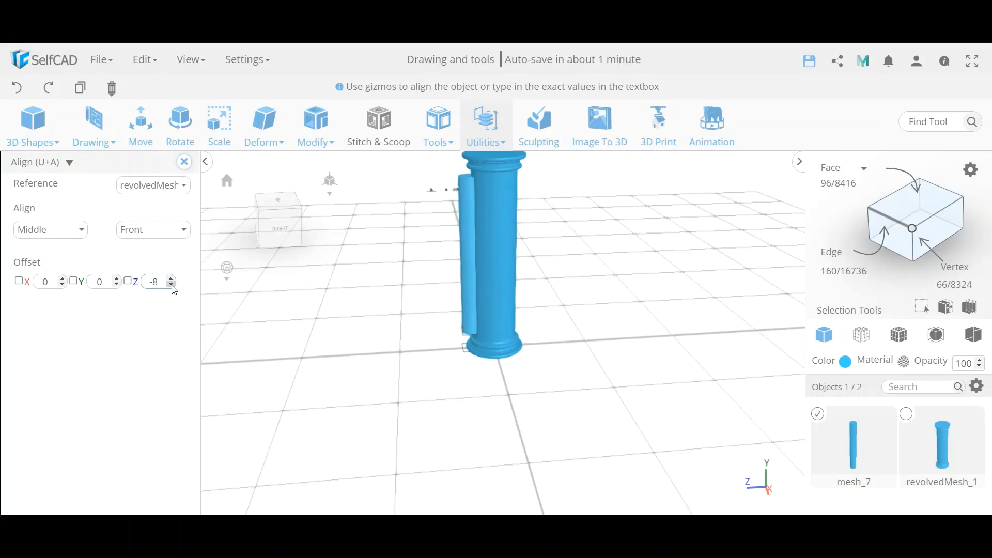
{"action": "scroll", "coordinate": [468, 258], "scroll_direction": "up", "scroll_amount": 5}
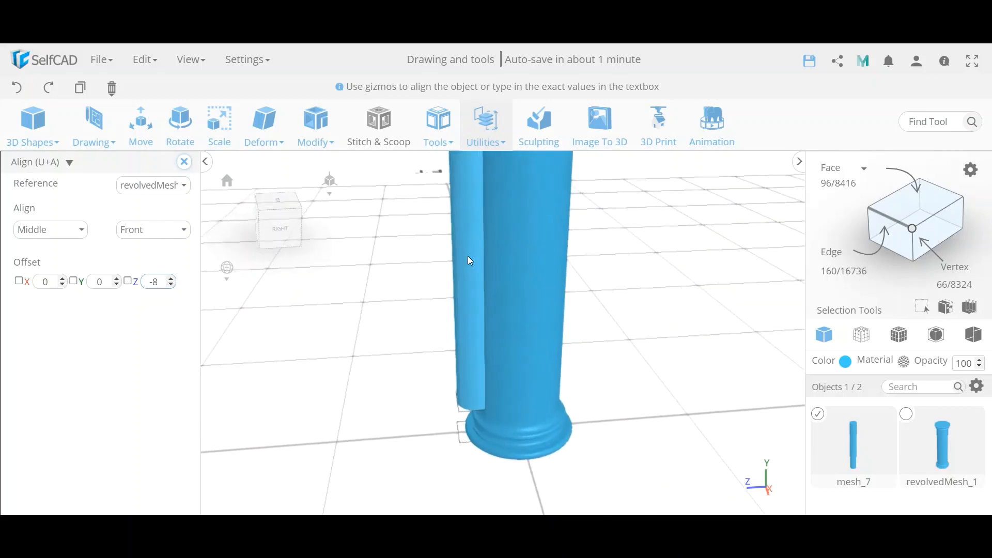
Finish the alignment and isolate the thin cylinder so the revolved column is hidden
{"action": "scroll", "coordinate": [470, 260], "scroll_direction": "down", "scroll_amount": 4}
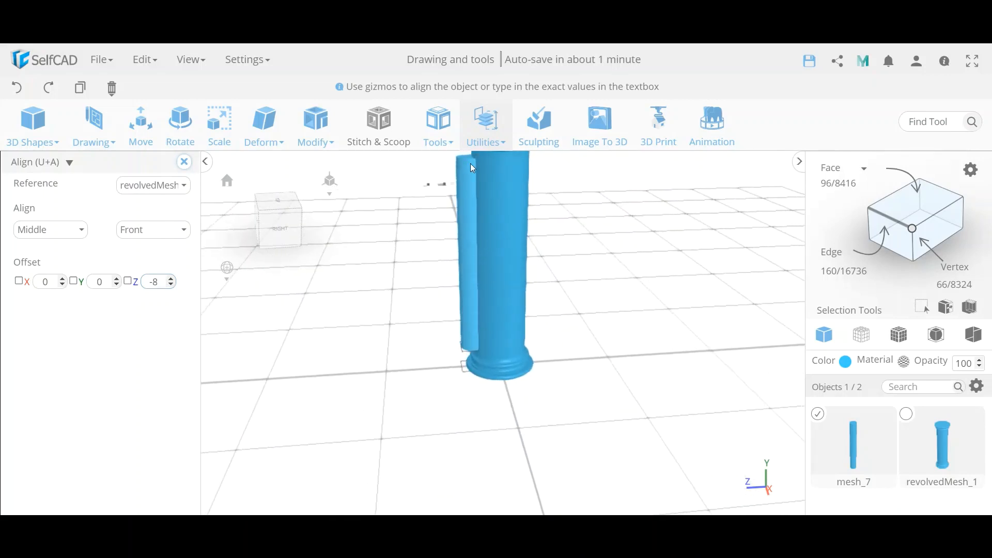
{"action": "scroll", "coordinate": [470, 159], "scroll_direction": "up", "scroll_amount": 3}
{"action": "scroll", "coordinate": [467, 199], "scroll_direction": "down", "scroll_amount": 2}
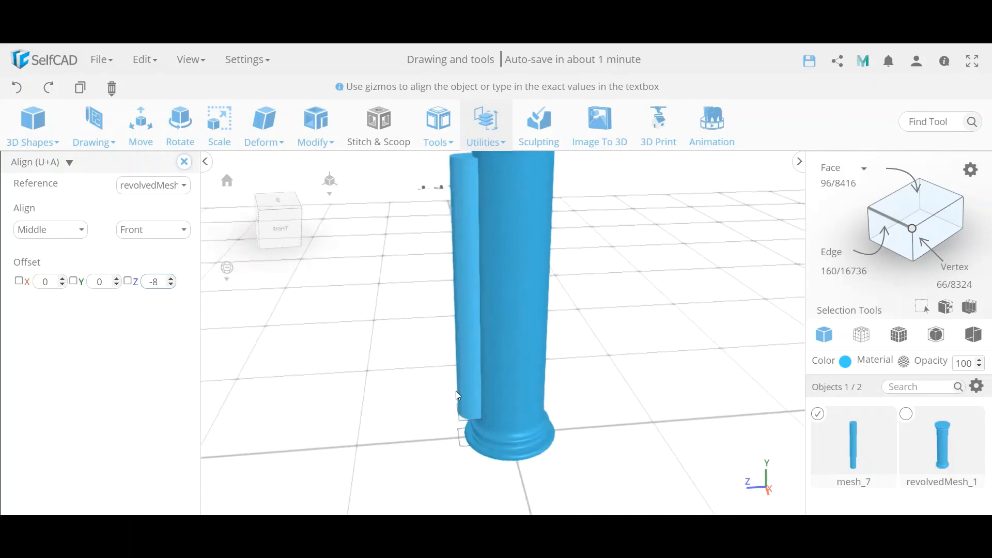
{"action": "left_click", "coordinate": [184, 162]}
{"action": "left_click", "coordinate": [978, 389]}
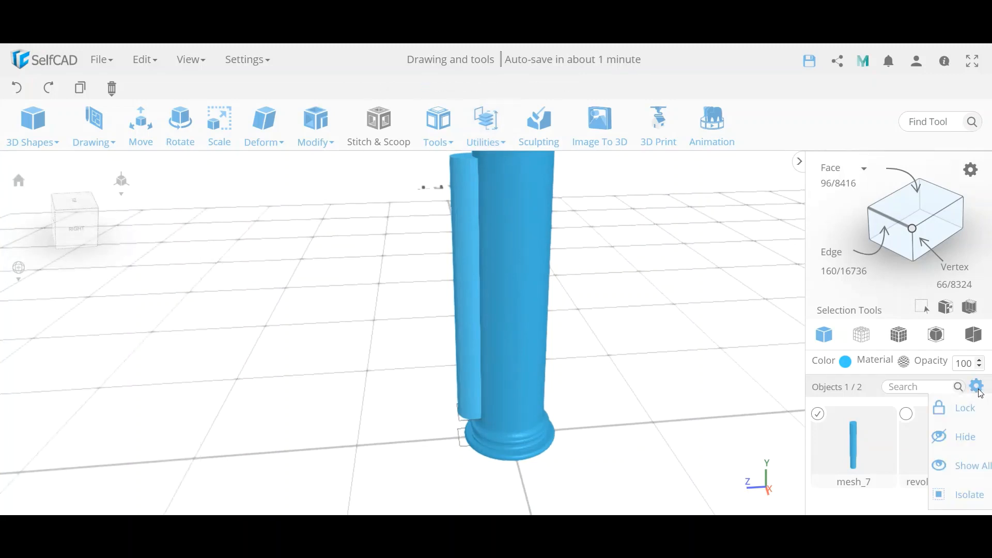
{"action": "left_click", "coordinate": [967, 496]}
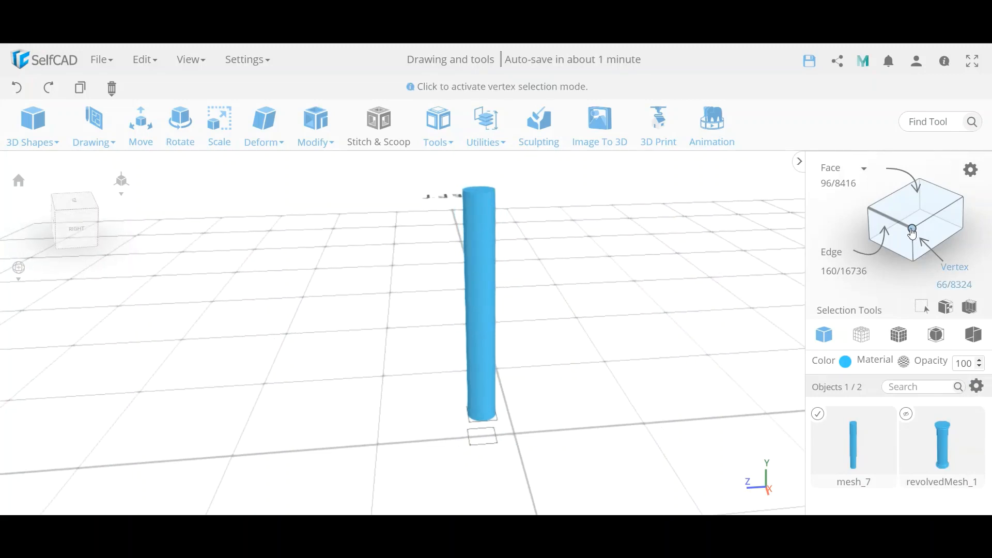
Select the centre vertices of the thin cylinder's top and bottom caps in vertex selection mode
{"action": "left_click", "coordinate": [912, 230]}
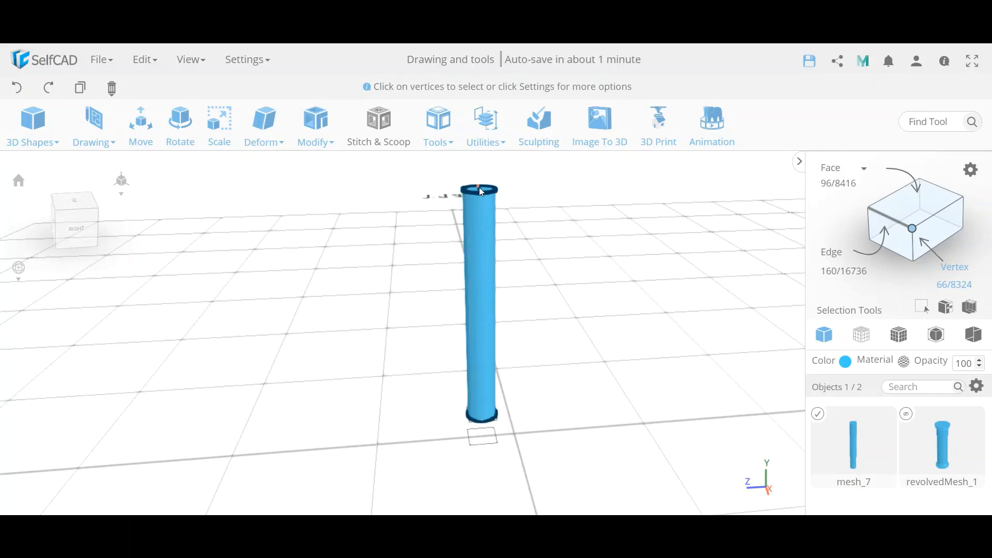
{"action": "left_click", "coordinate": [481, 192]}
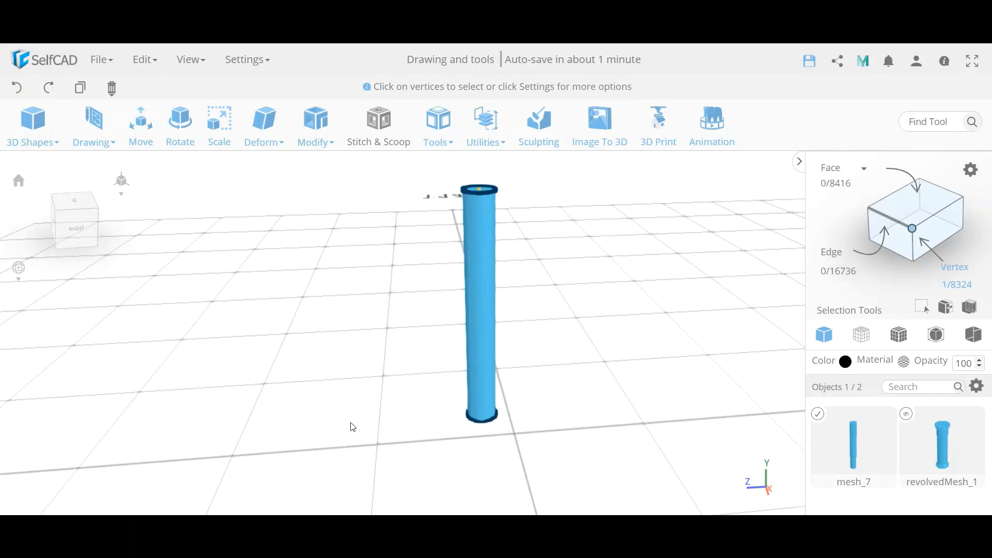
{"action": "right_click_drag", "start_coordinate": [353, 426], "coordinate": [355, 351]}
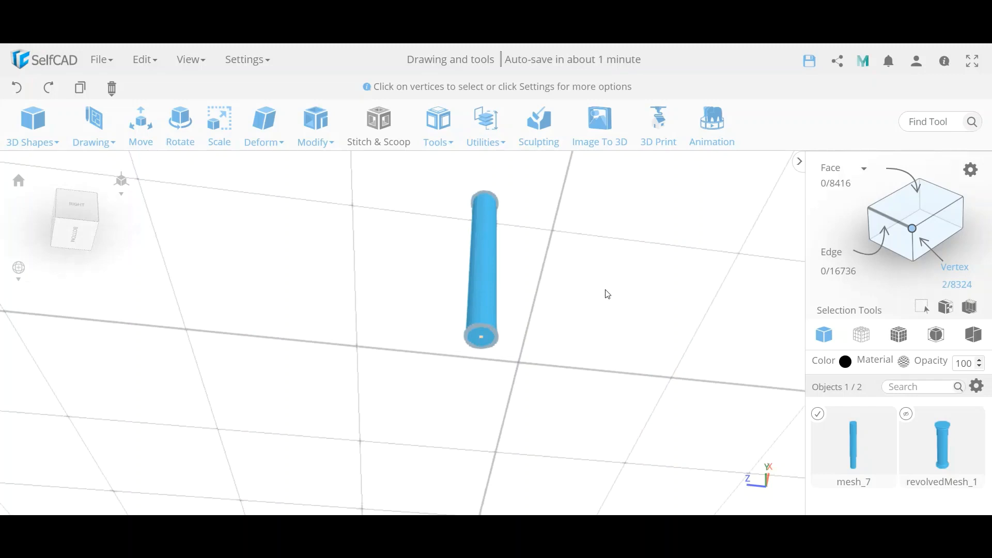
{"action": "right_click_drag", "start_coordinate": [607, 294], "coordinate": [501, 359]}
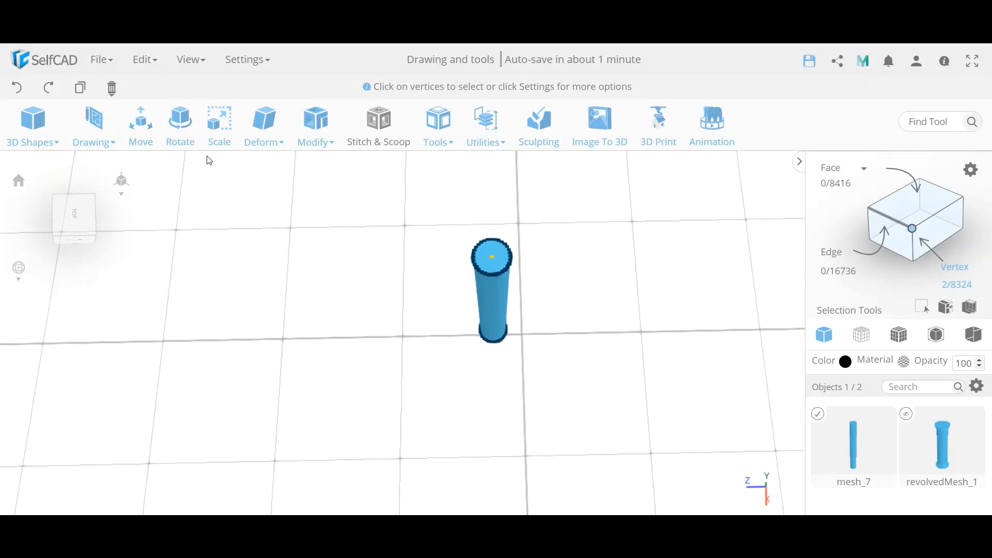
Scale the two selected centre vertices to 90 in Y so both cylinder ends become pointed, and leave vertex selection
{"action": "left_click", "coordinate": [215, 144]}
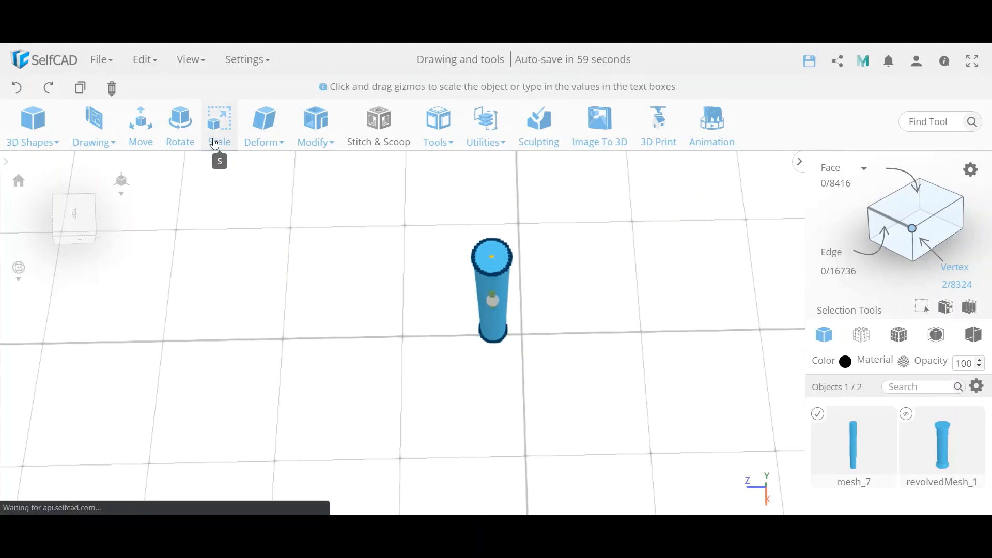
{"action": "double_click", "coordinate": [104, 194]}
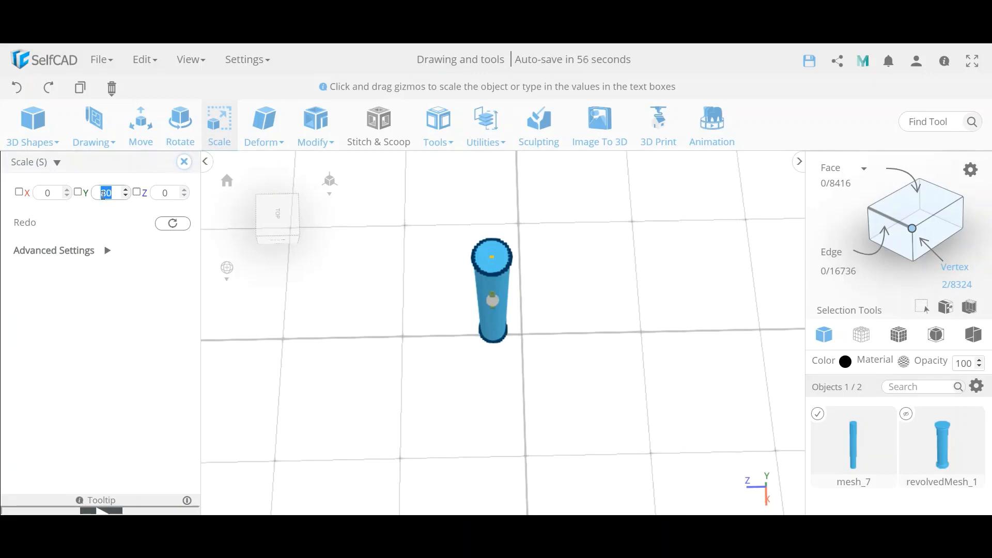
{"action": "type", "text": "90"}
{"action": "key", "text": "Return"}
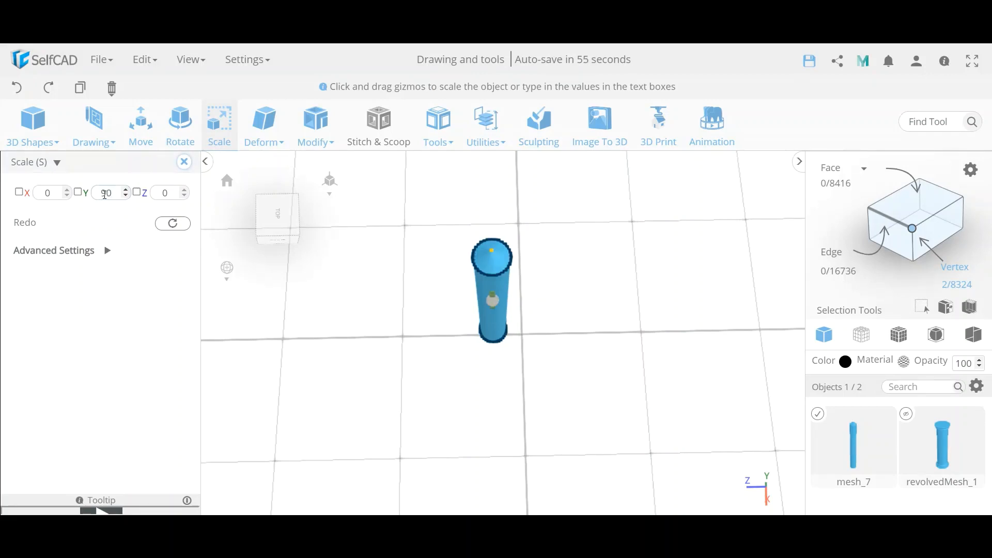
{"action": "left_click", "coordinate": [184, 162]}
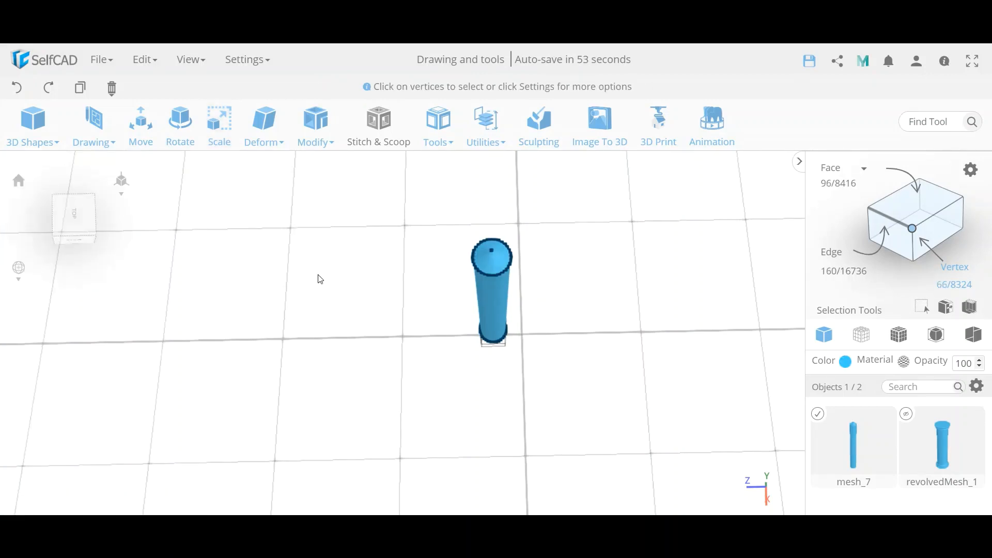
{"action": "mouse_move", "coordinate": [357, 353]}
{"action": "left_mouse_down"}
{"action": "mouse_move", "coordinate": [363, 319]}
{"action": "mouse_move", "coordinate": [357, 348]}
{"action": "left_mouse_up"}
{"action": "key", "text": "Escape"}
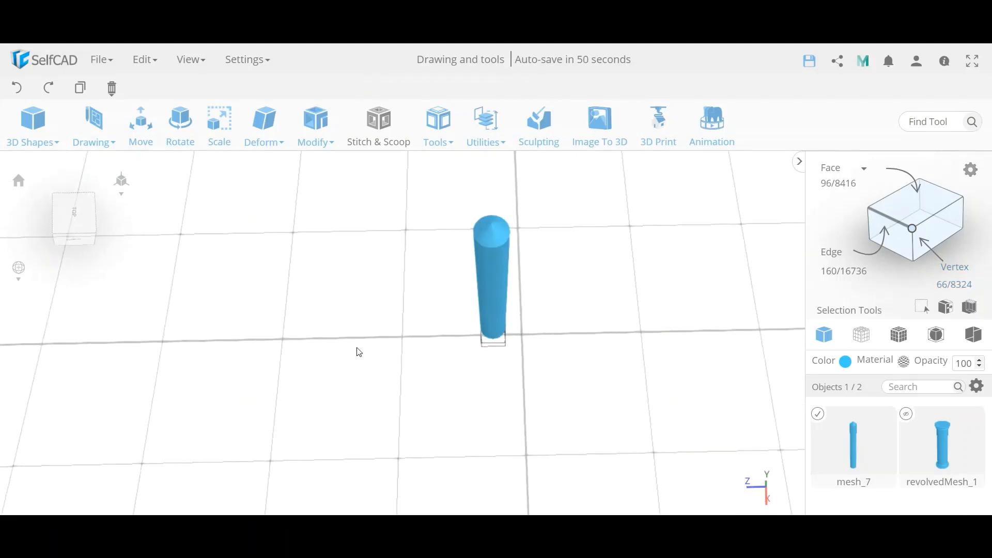
Show and select the revolved column again, and examine how the cylinder's pointed lower end meets the column base
{"action": "left_click", "coordinate": [907, 414]}
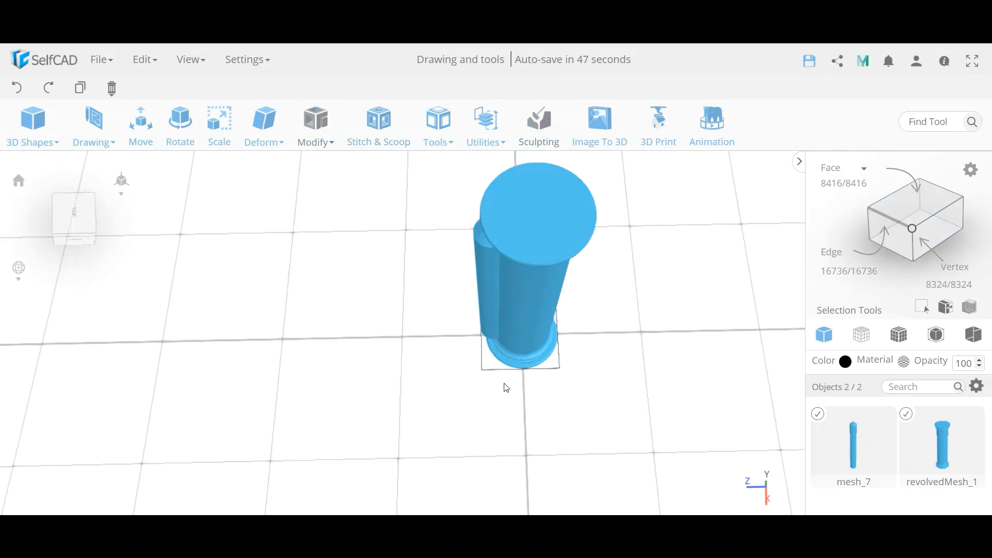
{"action": "left_click_drag", "start_coordinate": [506, 387], "coordinate": [595, 305]}
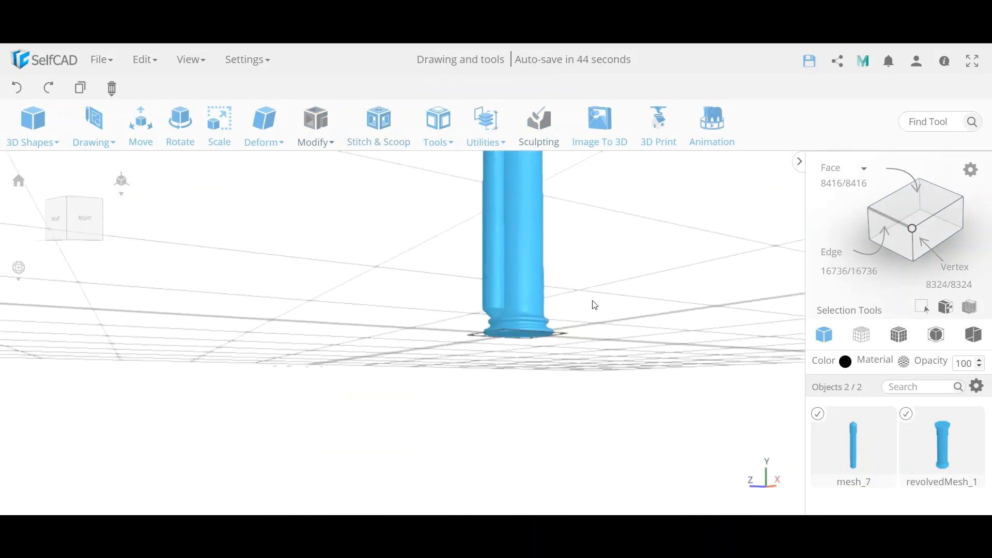
{"action": "scroll", "coordinate": [501, 314], "scroll_direction": "up", "scroll_amount": 5}
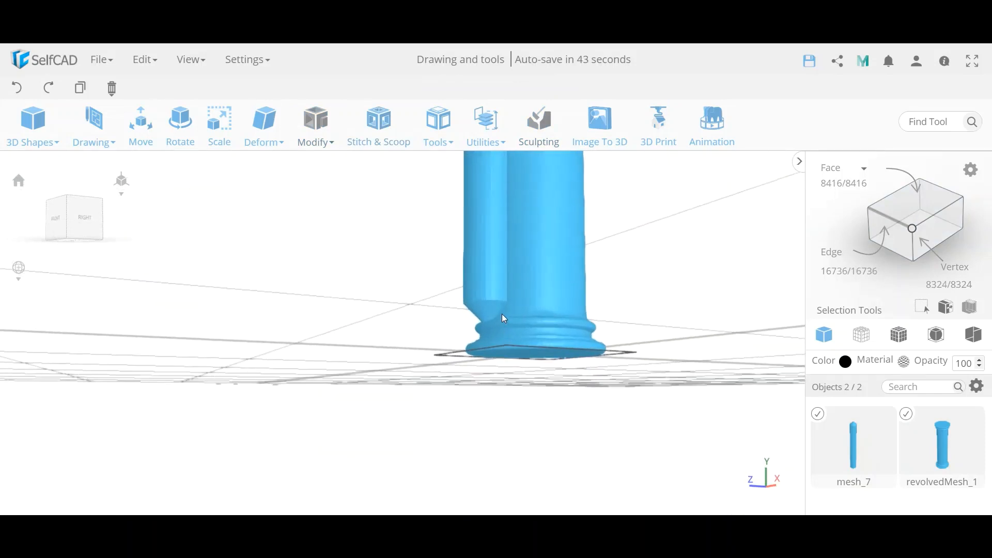
{"action": "scroll", "coordinate": [502, 316], "scroll_direction": "up", "scroll_amount": 4}
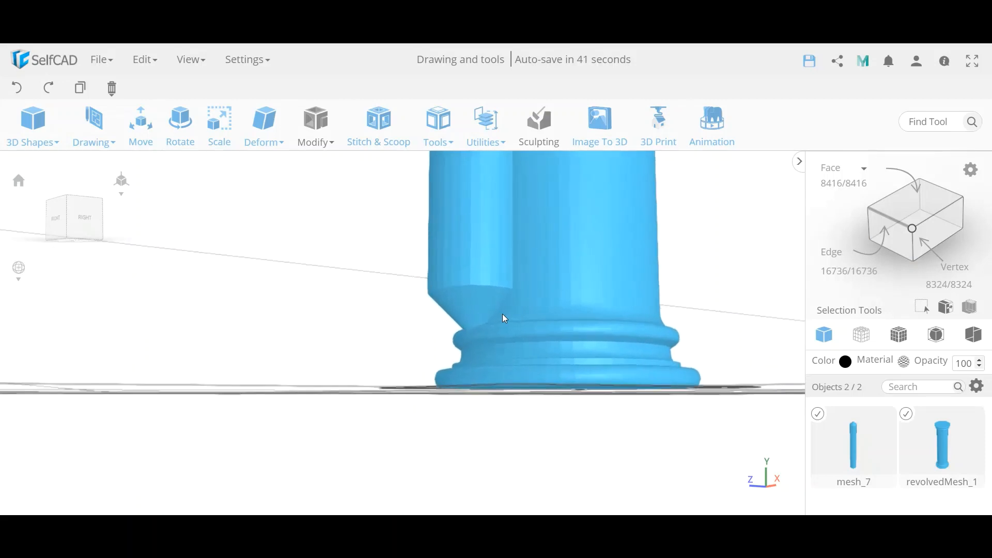
{"action": "scroll", "coordinate": [504, 300], "scroll_direction": "down", "scroll_amount": 2}
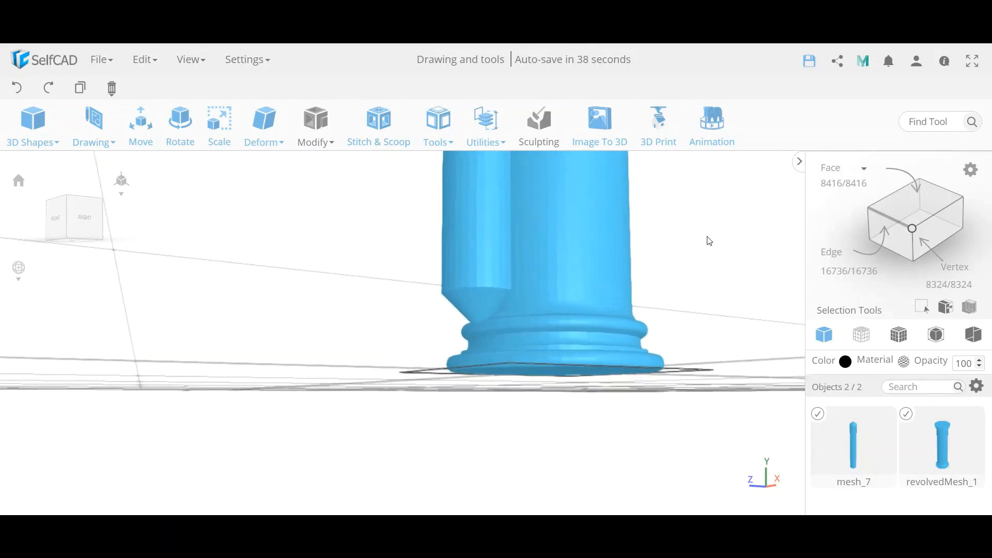
{"action": "left_click_drag", "start_coordinate": [709, 241], "coordinate": [705, 328]}
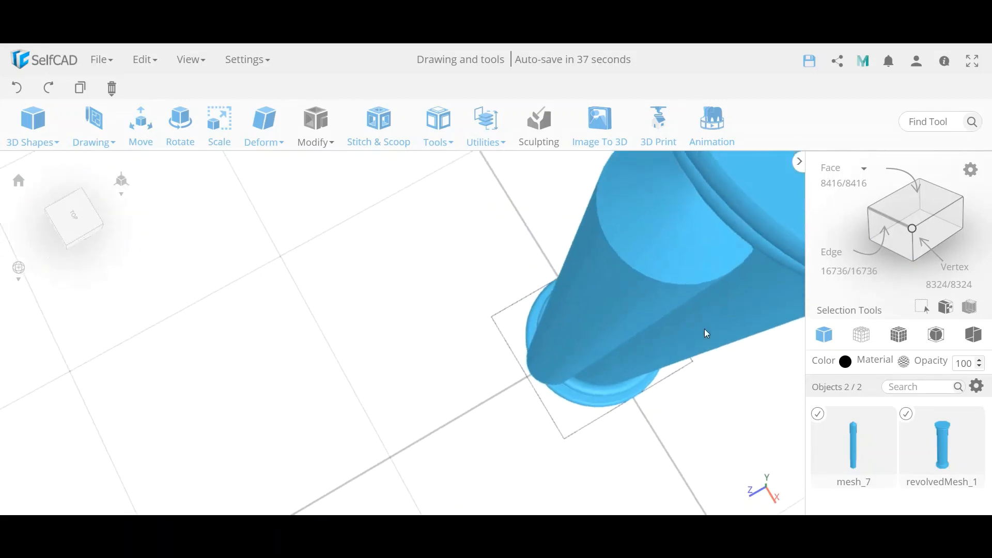
{"action": "left_click_drag", "start_coordinate": [644, 379], "coordinate": [601, 352]}
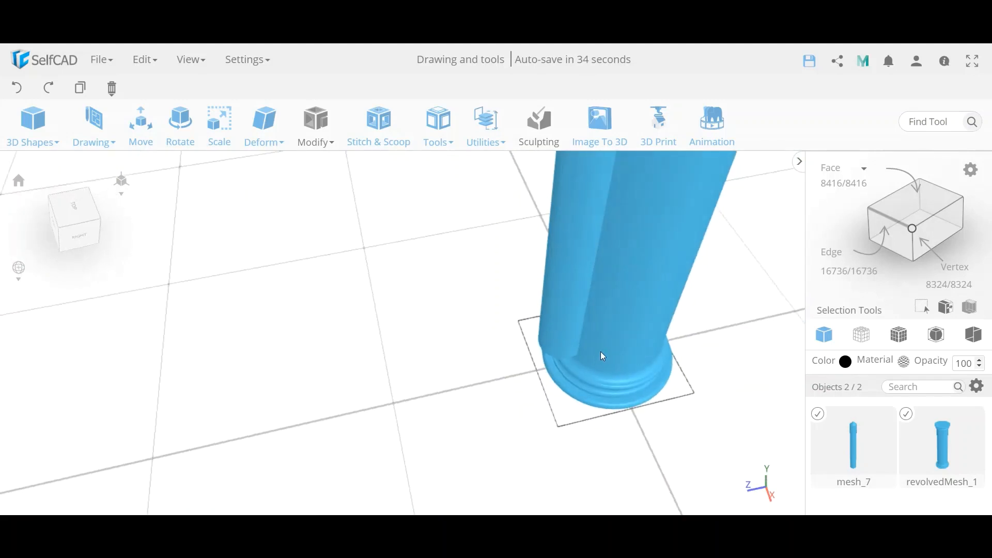
Deselect the revolved column and scale only the thin cylinder to a Y height of 80
{"action": "left_click", "coordinate": [906, 414]}
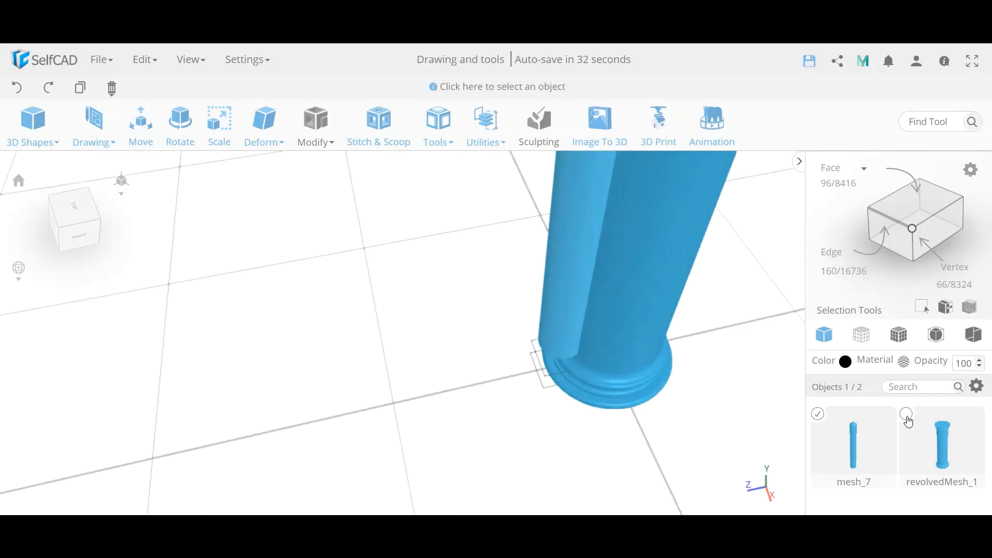
{"action": "left_click", "coordinate": [219, 144]}
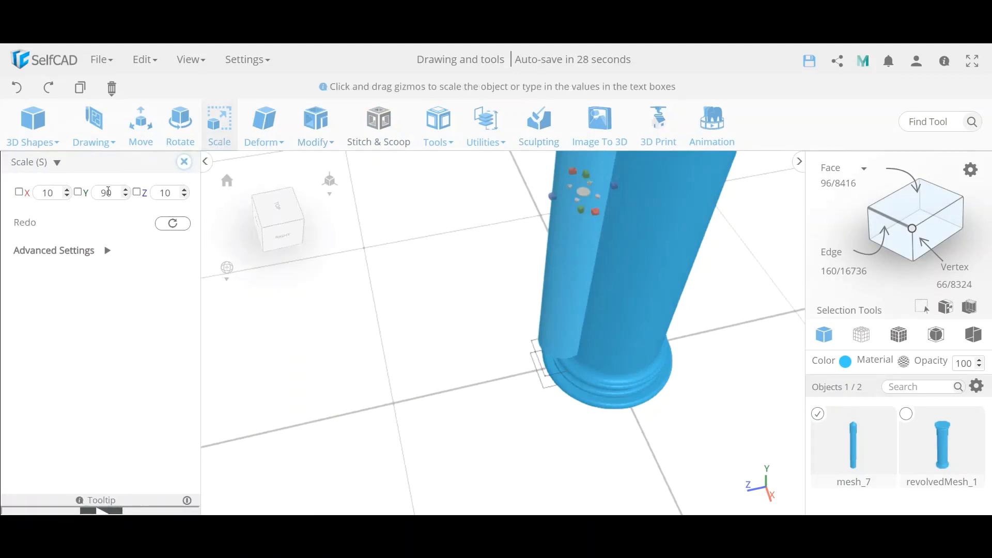
{"action": "double_click", "coordinate": [107, 192]}
{"action": "type", "text": "8"}
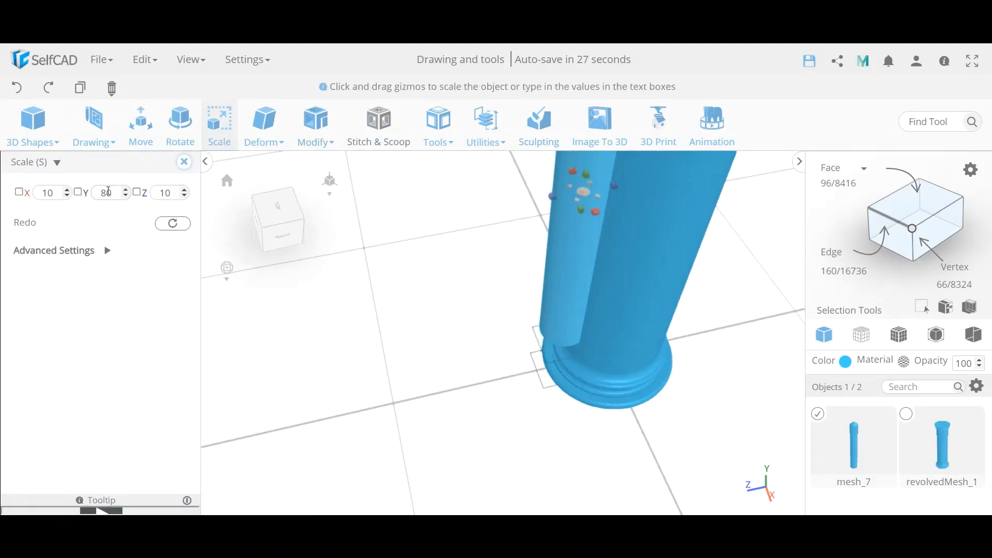
{"action": "left_click", "coordinate": [184, 162]}
Try to create 15 copies of the thin cylinder around the column with Copy Offsets, using the Pivot option
{"action": "right_click_drag", "start_coordinate": [504, 367], "coordinate": [527, 332]}
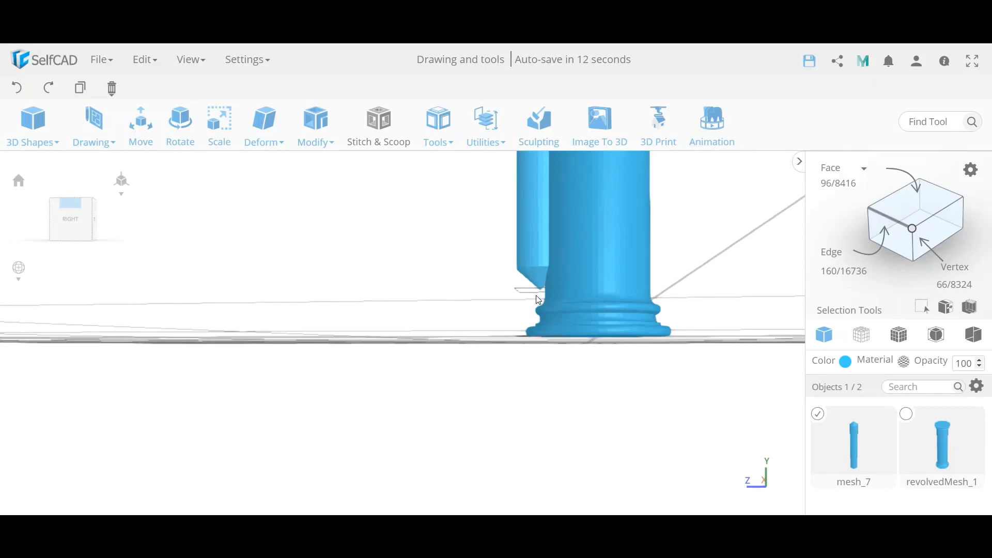
{"action": "left_click_drag", "start_coordinate": [454, 333], "coordinate": [514, 279]}
{"action": "scroll", "coordinate": [469, 253], "scroll_direction": "down", "scroll_amount": 3}
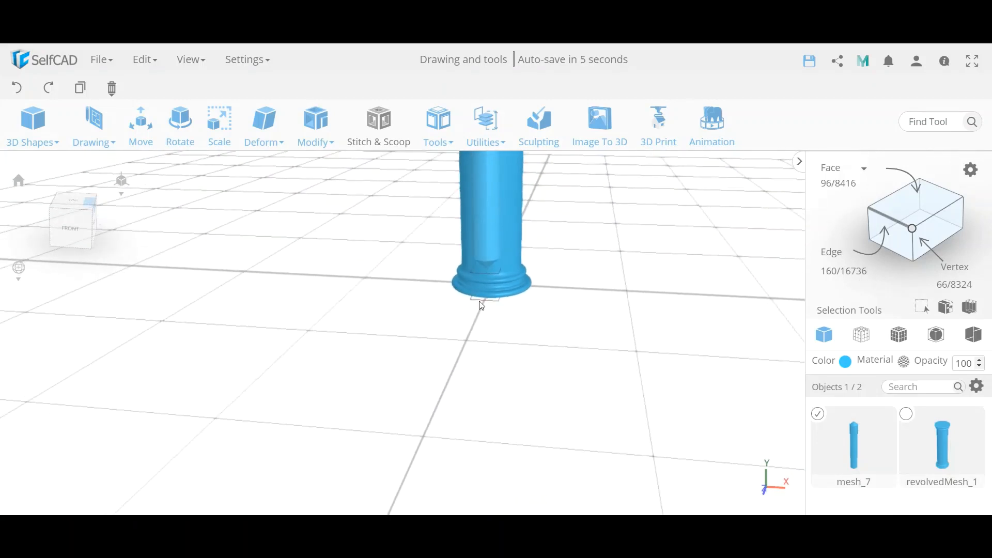
{"action": "left_click", "coordinate": [447, 134]}
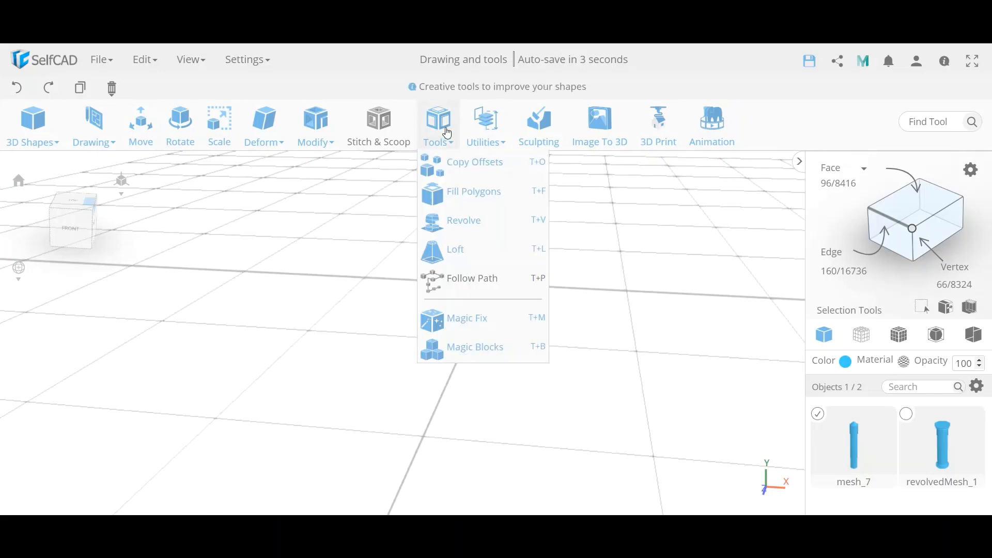
{"action": "left_click", "coordinate": [461, 174]}
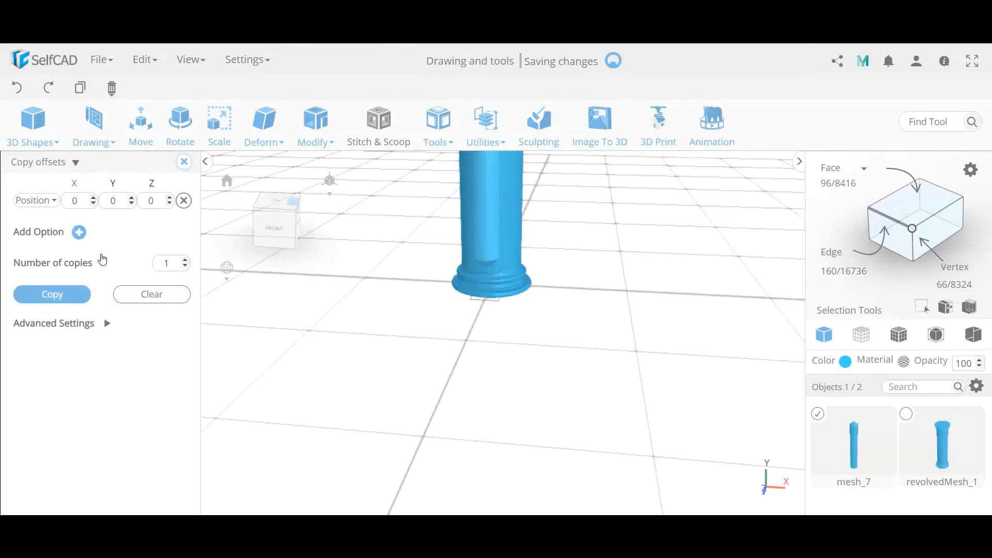
{"action": "left_click", "coordinate": [37, 202]}
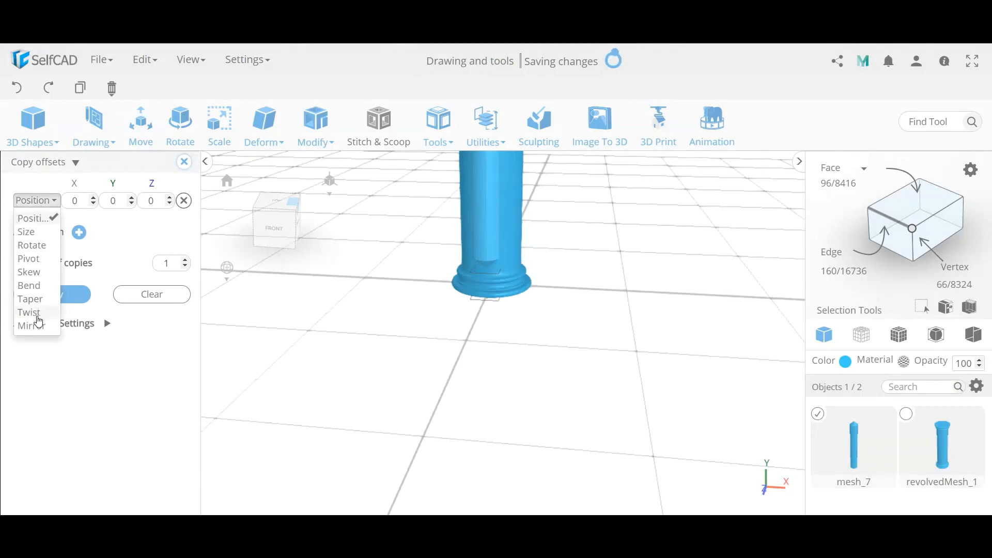
{"action": "left_click", "coordinate": [32, 259]}
{"action": "double_click", "coordinate": [167, 264]}
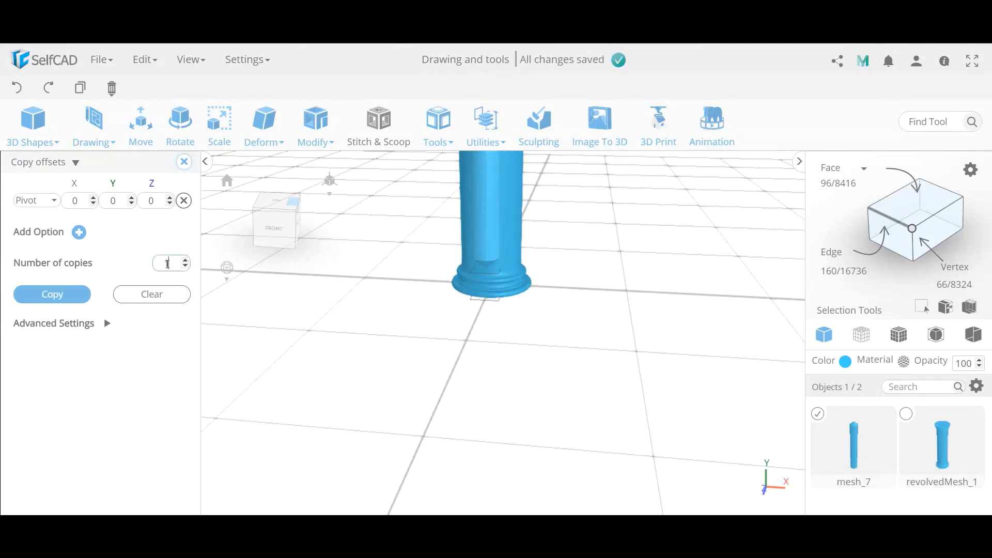
{"action": "type", "text": "15"}
{"action": "left_click", "coordinate": [78, 295]}
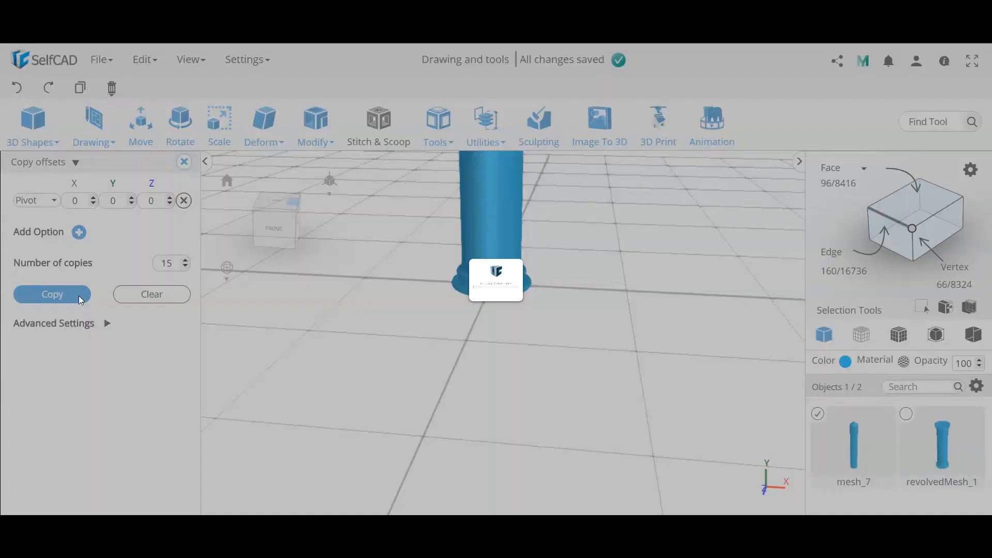
Check the ring of copies against the column base, close Copy Offsets and undo the copying
{"action": "scroll", "coordinate": [500, 258], "scroll_direction": "up", "scroll_amount": 5}
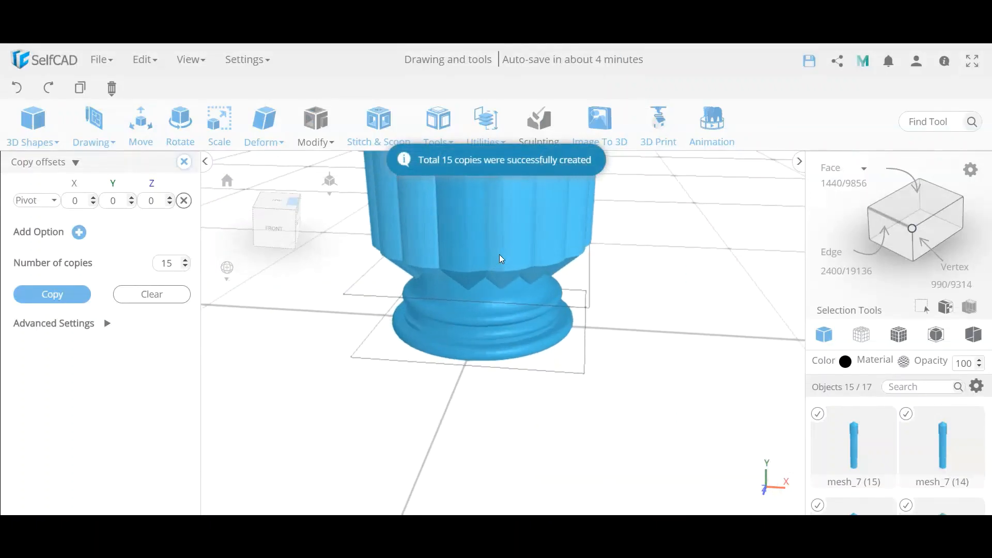
{"action": "scroll", "coordinate": [499, 255], "scroll_direction": "down", "scroll_amount": 6}
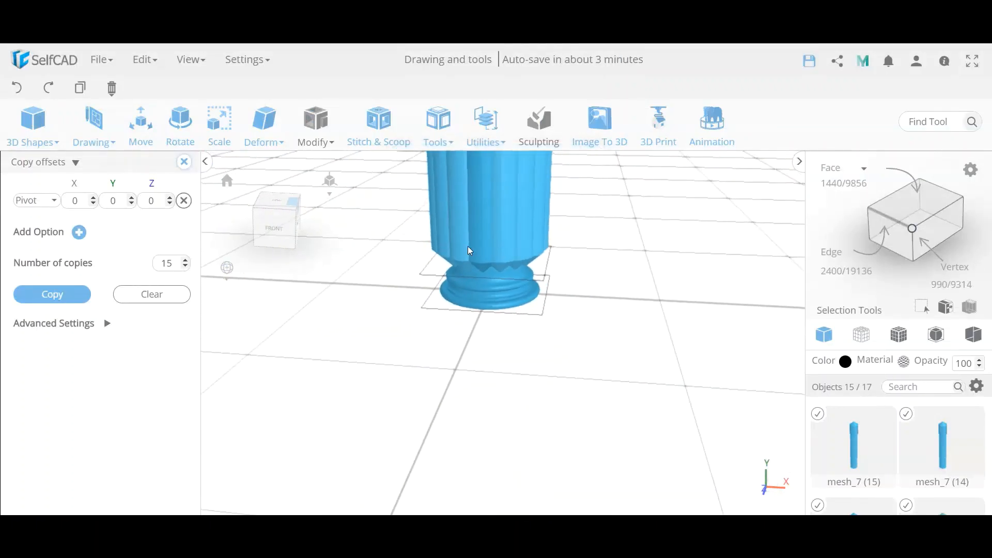
{"action": "left_click", "coordinate": [183, 162]}
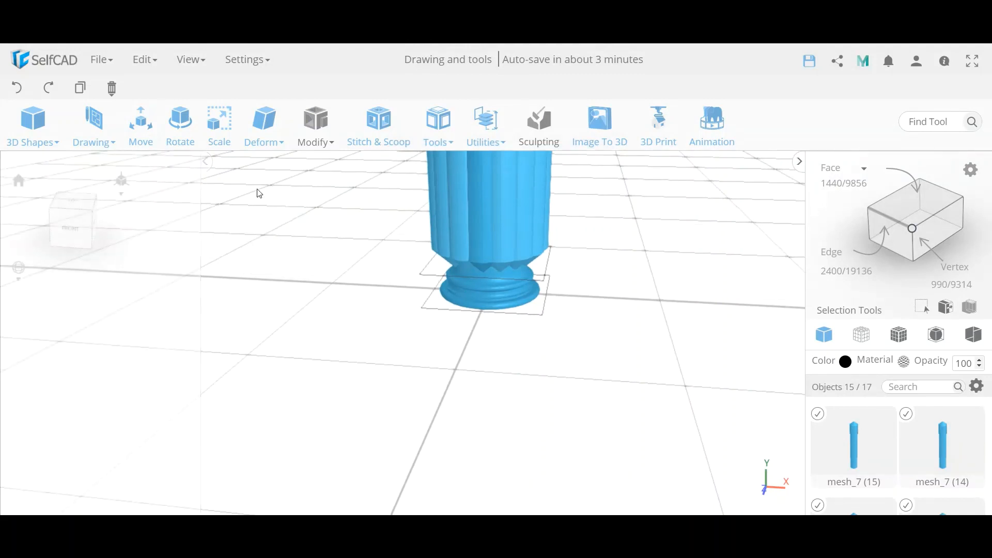
{"action": "left_click", "coordinate": [16, 88]}
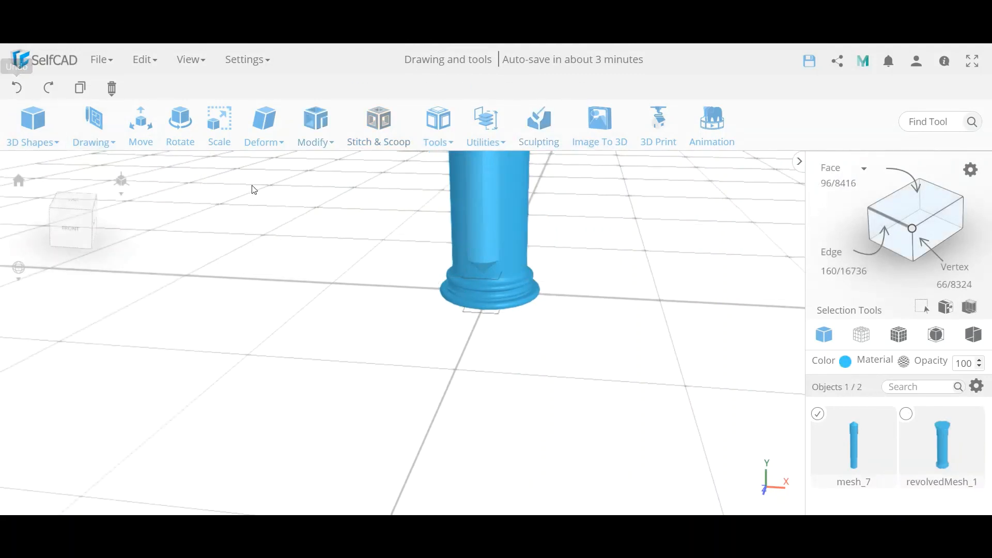
Scale the thin cylinder's X and Z sizes together to 3, leaving its Y height out of the scaling
{"action": "left_click", "coordinate": [220, 138]}
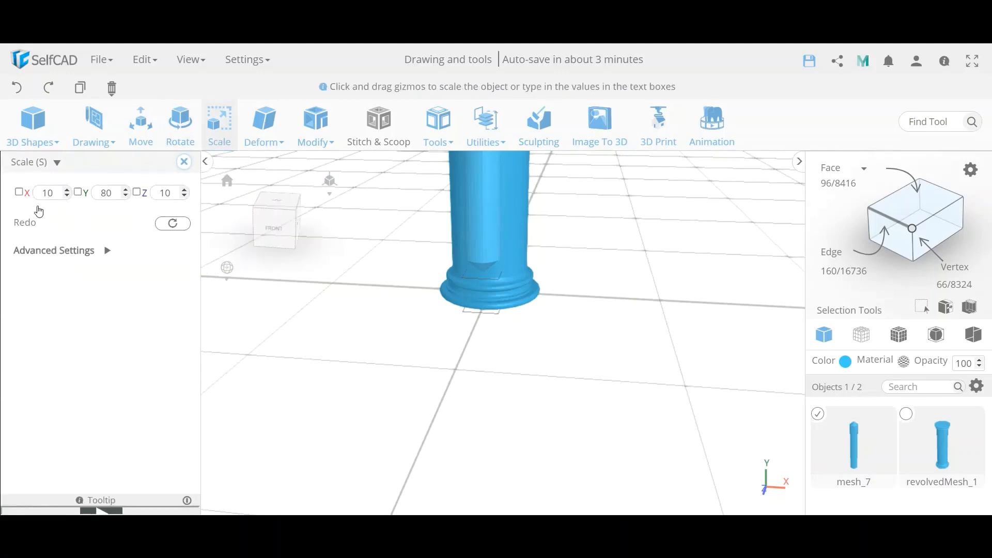
{"action": "double_click", "coordinate": [51, 193]}
{"action": "left_click", "coordinate": [20, 193]}
{"action": "double_click", "coordinate": [54, 194]}
{"action": "left_click", "coordinate": [55, 196]}
{"action": "type", "text": "3"}
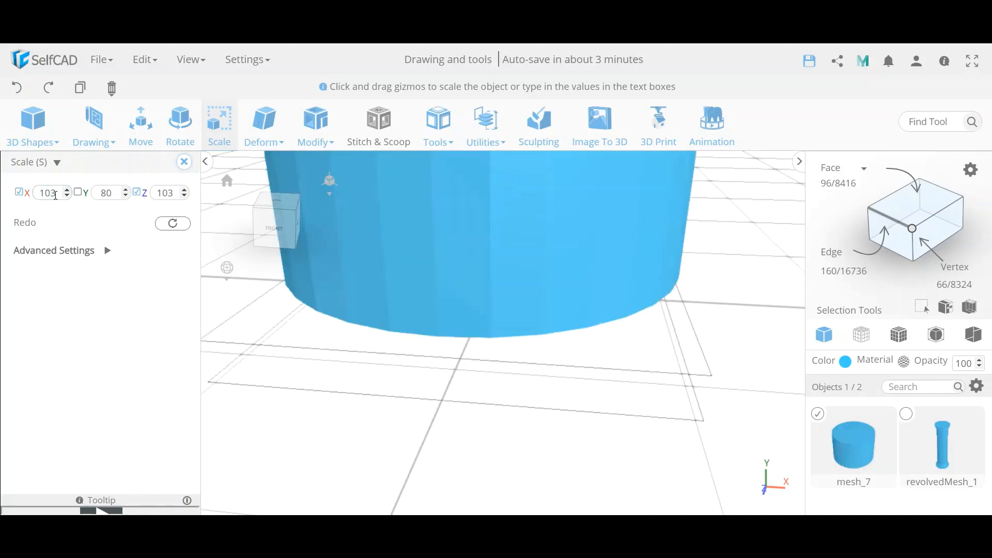
{"action": "double_click", "coordinate": [55, 195]}
{"action": "type", "text": "3"}
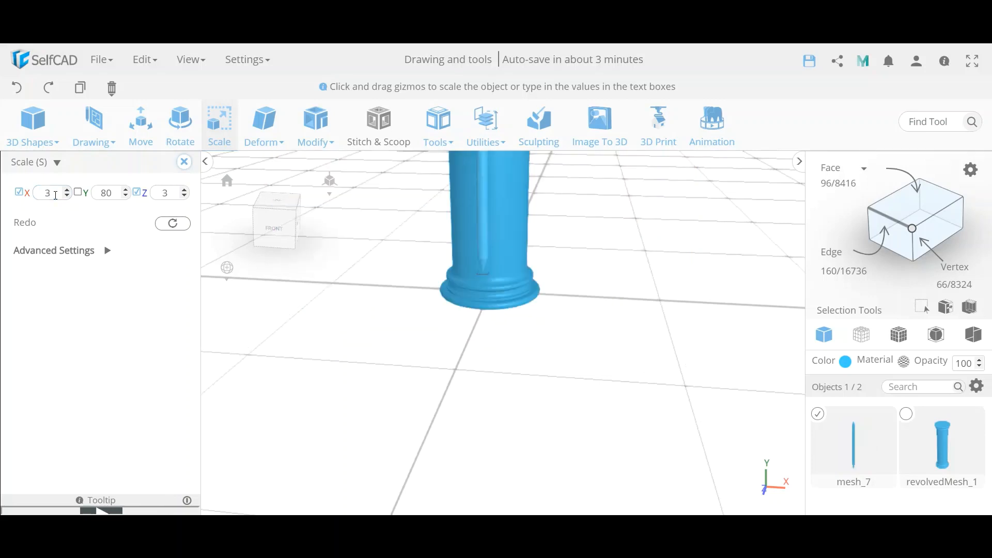
{"action": "left_click_drag", "start_coordinate": [497, 326], "coordinate": [267, 325]}
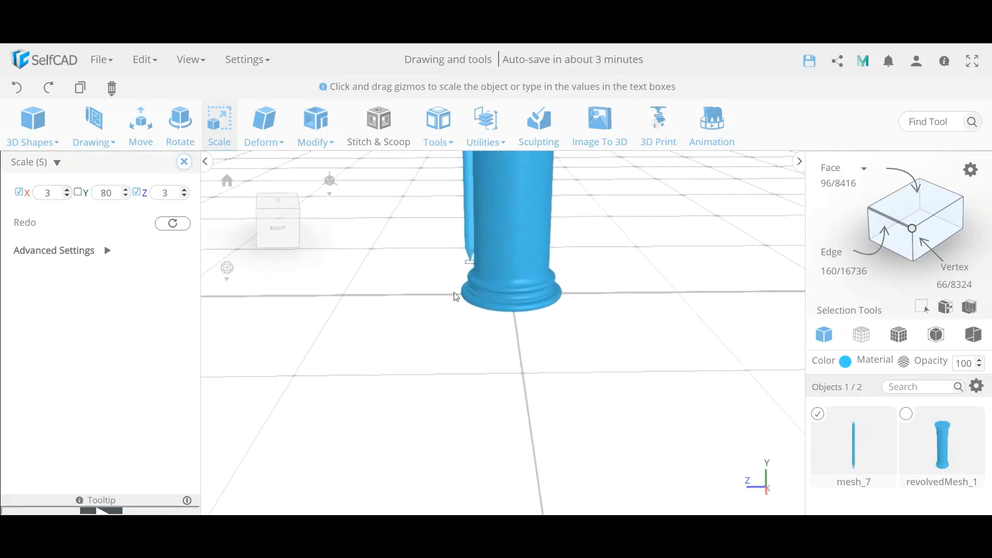
{"action": "scroll", "coordinate": [485, 253], "scroll_direction": "up", "scroll_amount": 5}
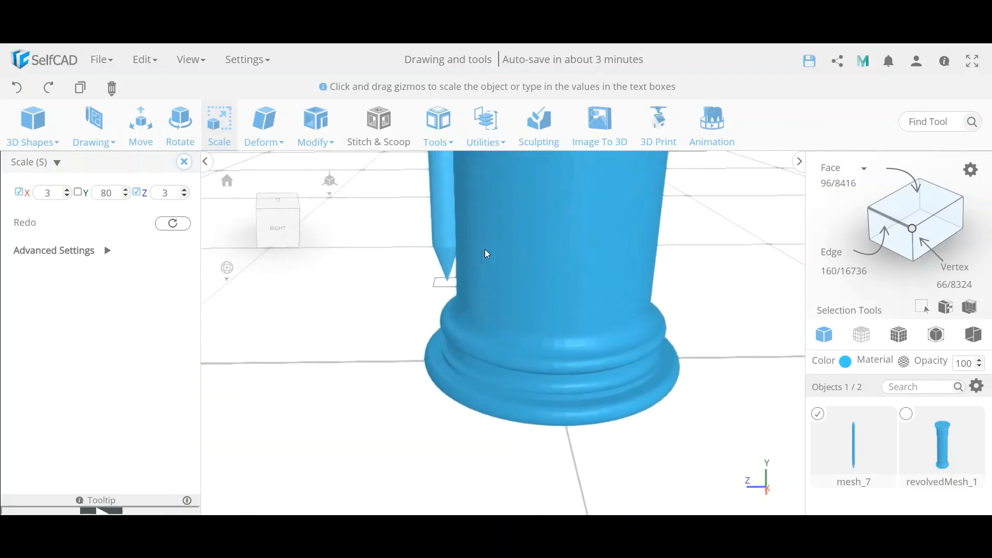
{"action": "left_click", "coordinate": [184, 162]}
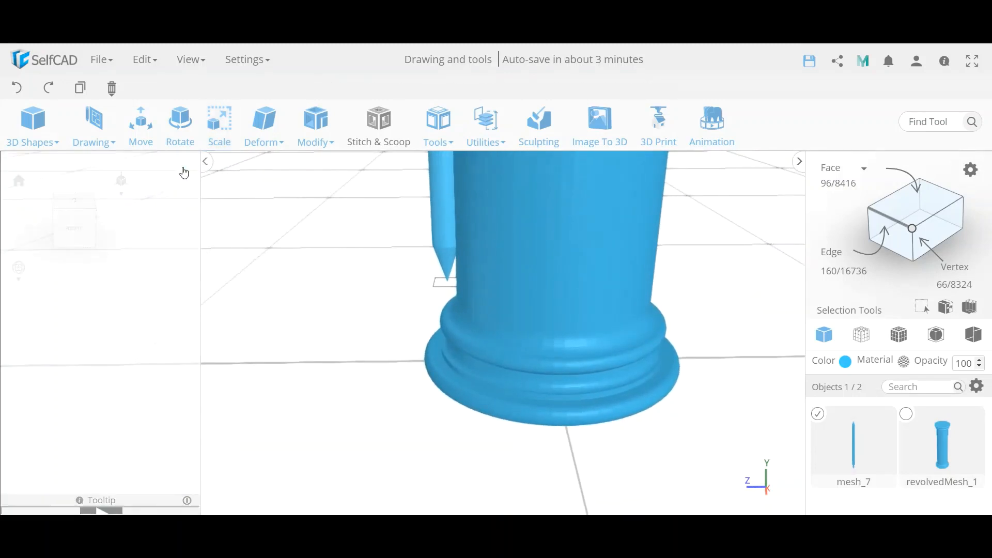
Align the thin cylinder to the revolved column, using the Middle vertical alignment and the Right side alignment
{"action": "left_click", "coordinate": [486, 119]}
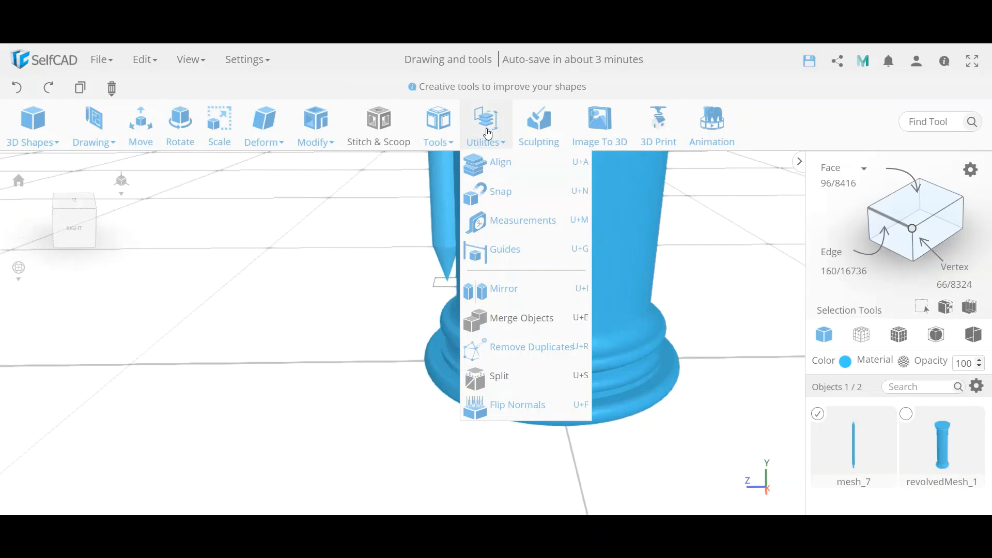
{"action": "left_click", "coordinate": [497, 161]}
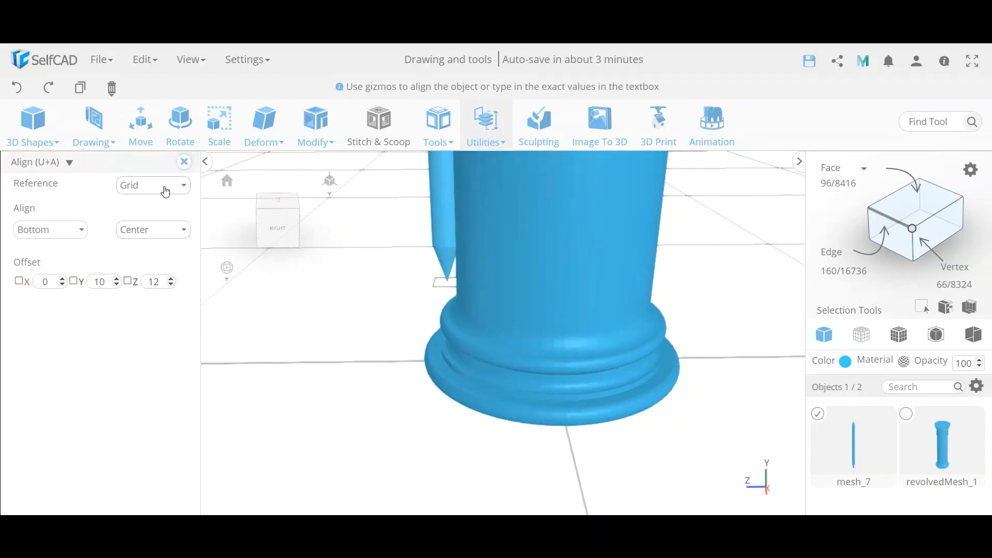
{"action": "left_click", "coordinate": [183, 185]}
{"action": "left_click", "coordinate": [160, 219]}
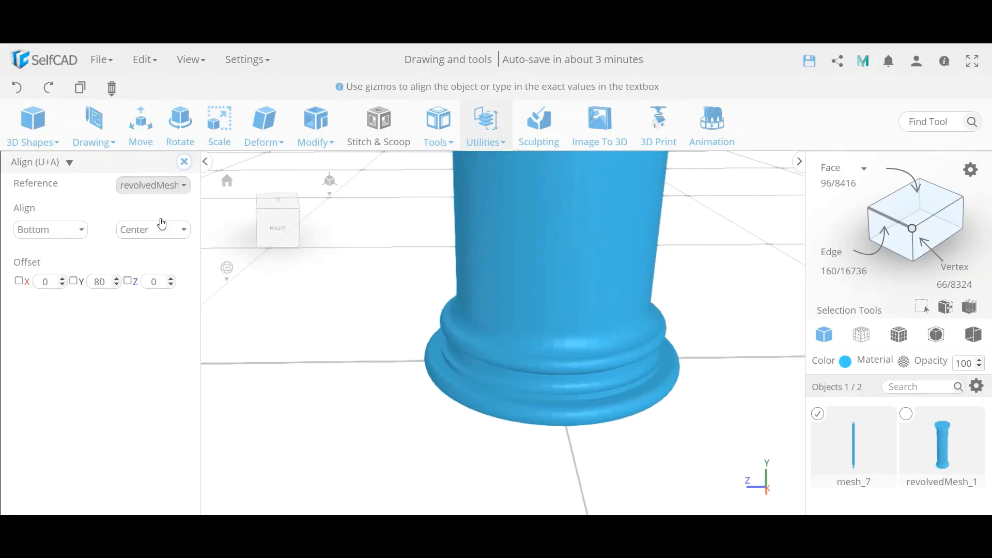
{"action": "left_click", "coordinate": [65, 230]}
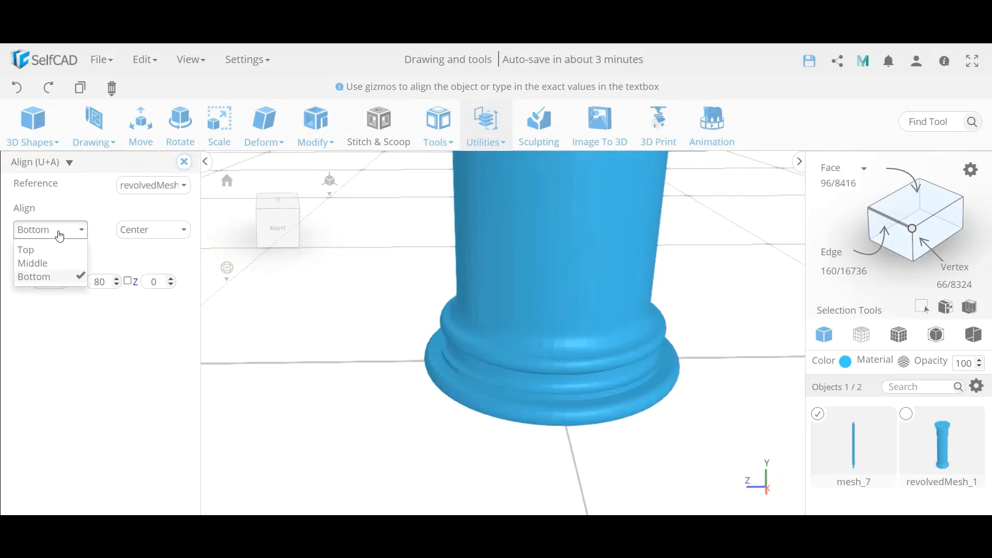
{"action": "left_click", "coordinate": [51, 263]}
{"action": "left_click", "coordinate": [144, 236]}
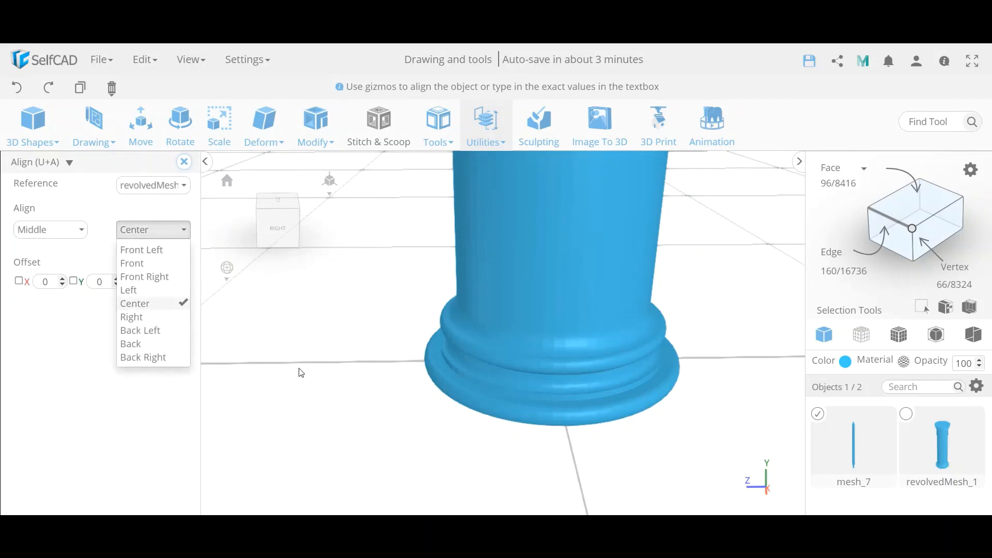
{"action": "right_click_drag", "start_coordinate": [299, 368], "coordinate": [271, 363]}
{"action": "left_click", "coordinate": [271, 364]}
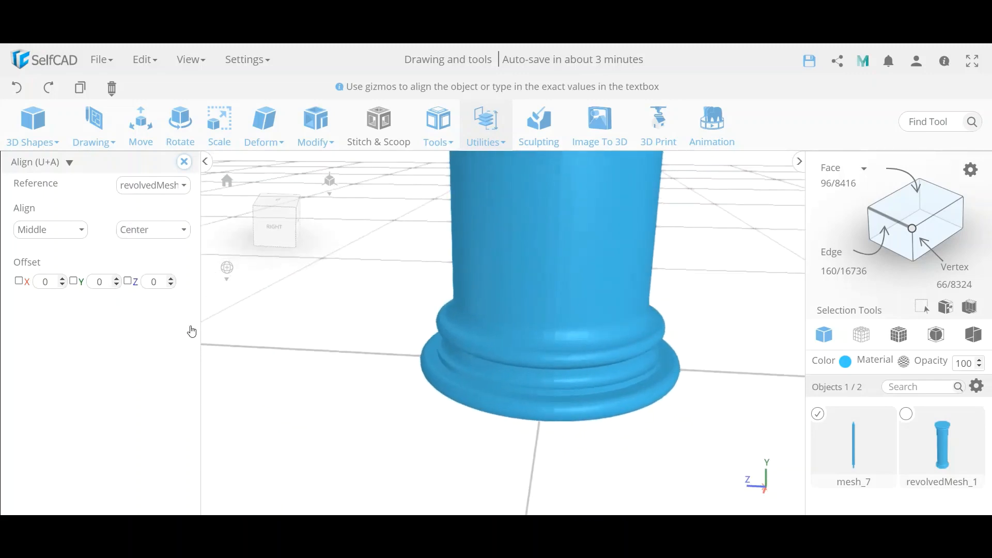
{"action": "left_click", "coordinate": [160, 231]}
{"action": "left_click", "coordinate": [141, 325]}
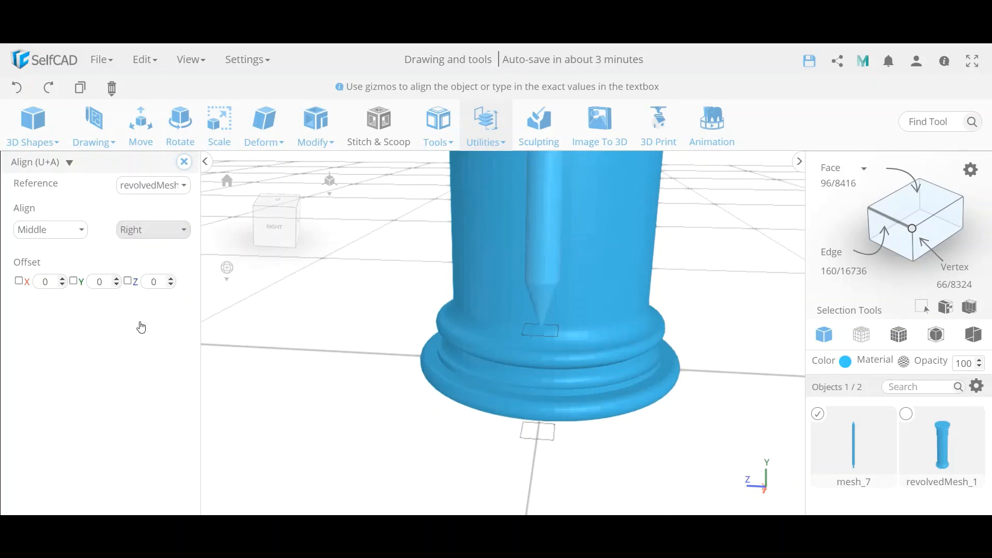
{"action": "right_click_drag", "start_coordinate": [343, 398], "coordinate": [387, 403]}
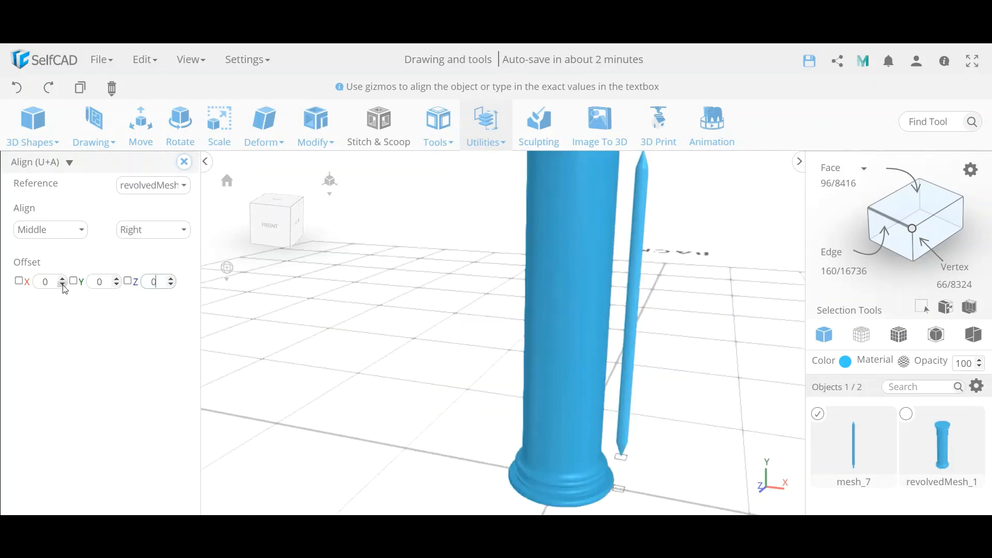
Set the alignment's X offset to -5 so the thin cylinder sinks partly into the column's shaft, and close Align
{"action": "left_click", "coordinate": [62, 284]}
{"action": "left_click", "coordinate": [62, 285]}
{"action": "left_click", "coordinate": [62, 284]}
{"action": "left_click", "coordinate": [62, 285]}
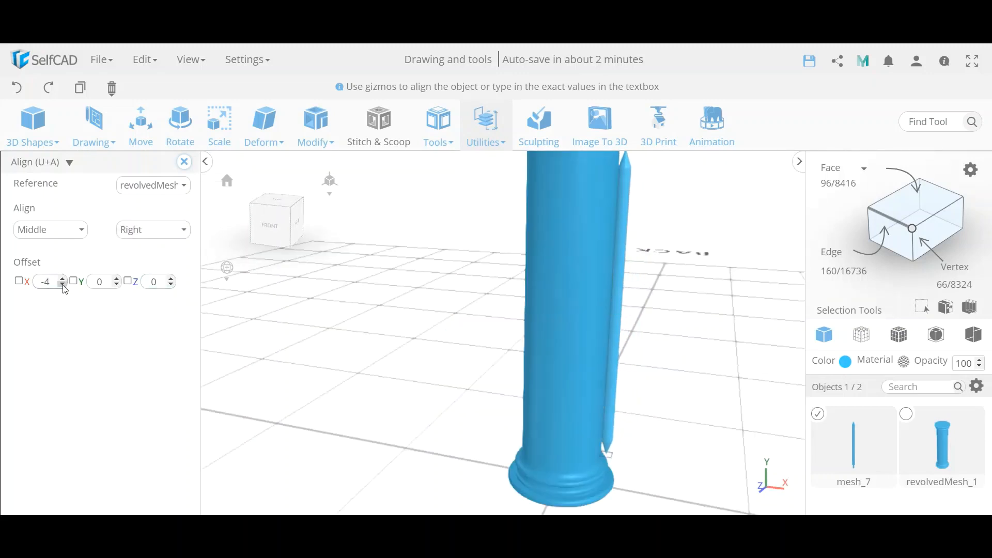
{"action": "left_click", "coordinate": [63, 284]}
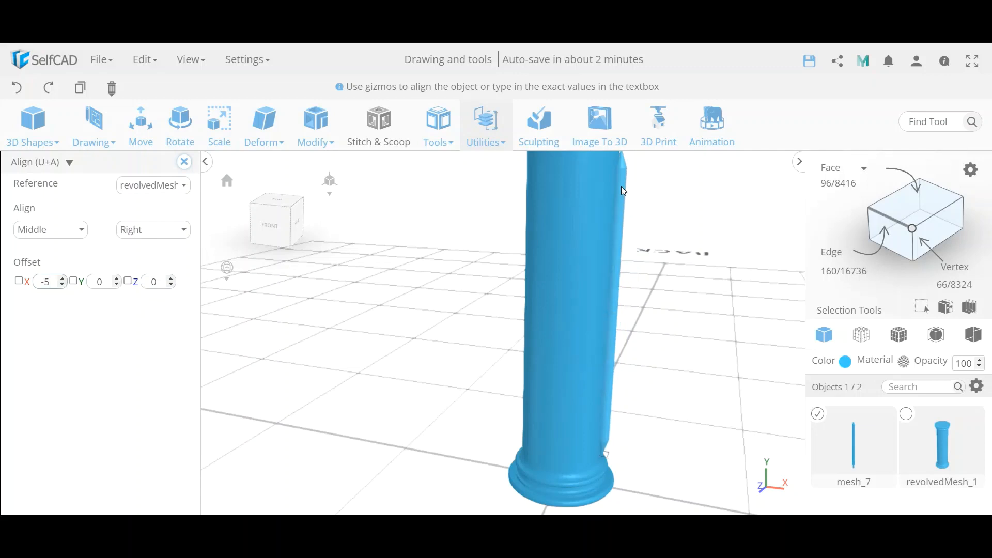
{"action": "scroll", "coordinate": [574, 247], "scroll_direction": "down", "scroll_amount": 5}
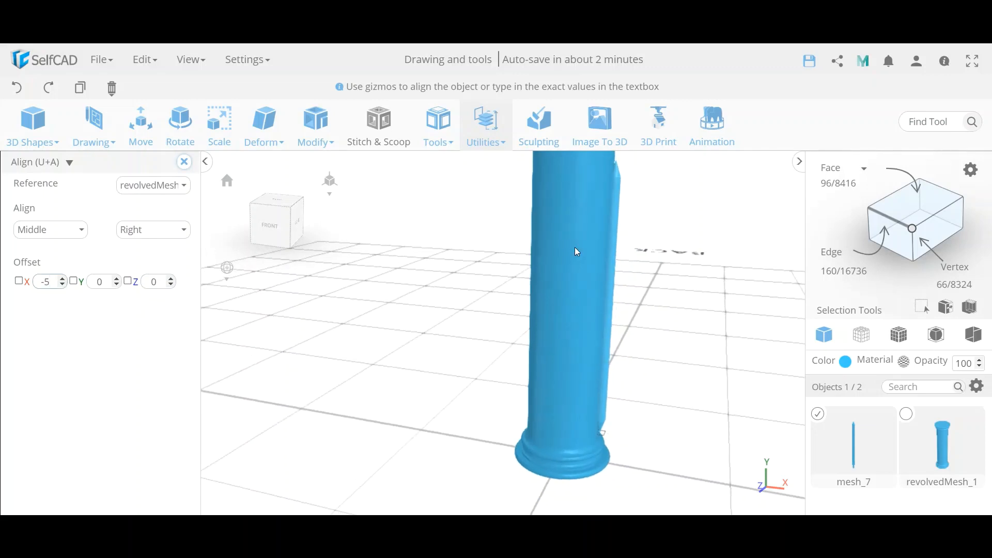
{"action": "scroll", "coordinate": [605, 195], "scroll_direction": "up", "scroll_amount": 8}
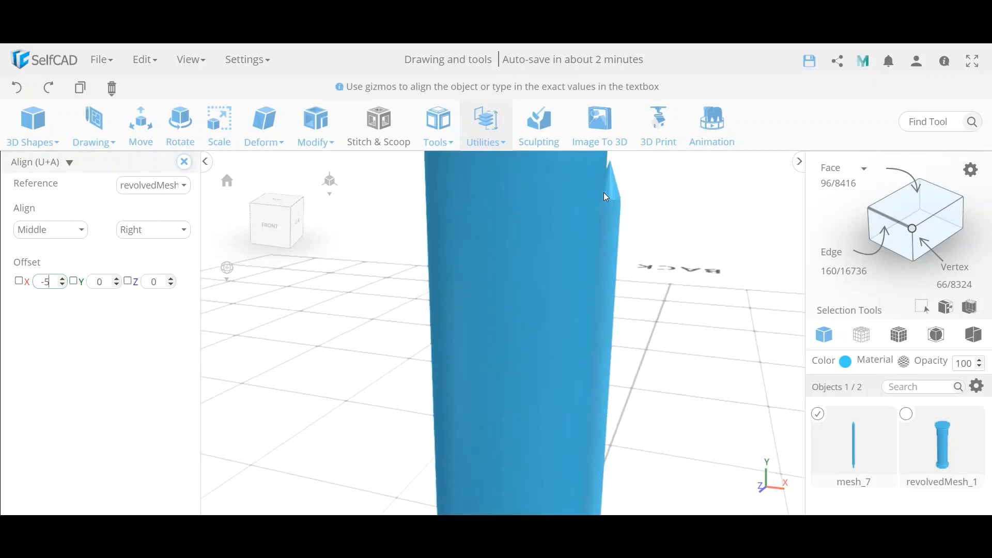
{"action": "scroll", "coordinate": [604, 192], "scroll_direction": "down", "scroll_amount": 4}
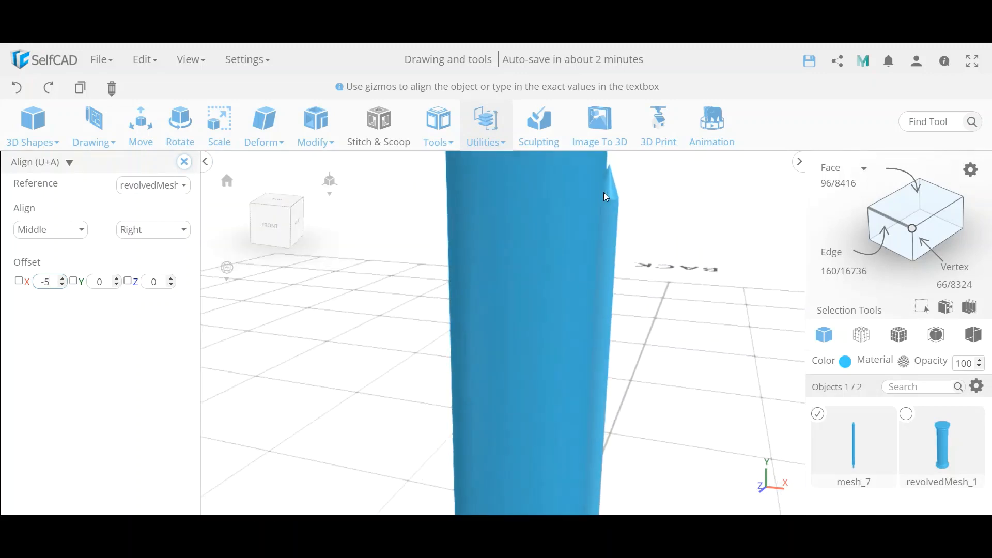
{"action": "left_click", "coordinate": [184, 162]}
Create 15 copies of the thin cylinder around the column's shaft with Copy Offsets, using the Pivot option
{"action": "left_click", "coordinate": [439, 138]}
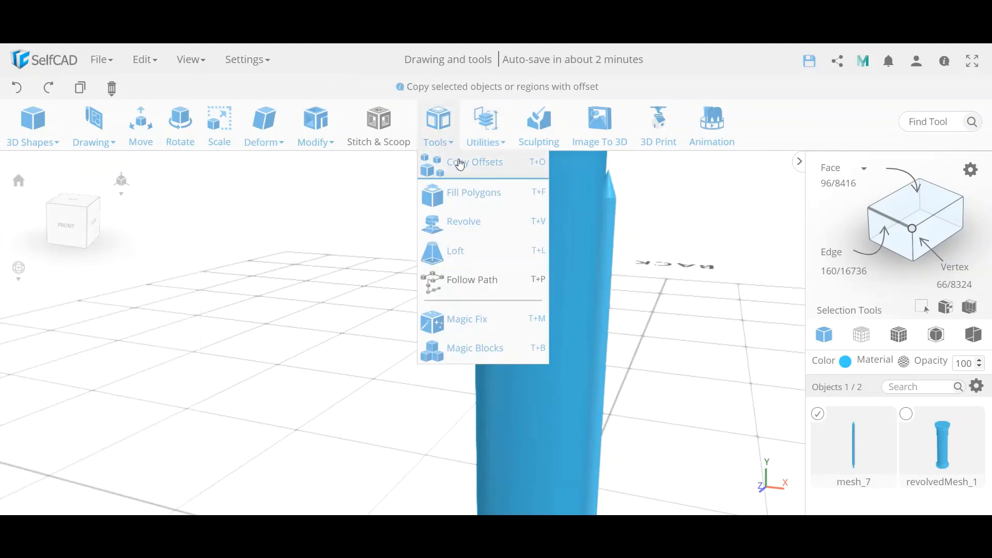
{"action": "left_click", "coordinate": [460, 164]}
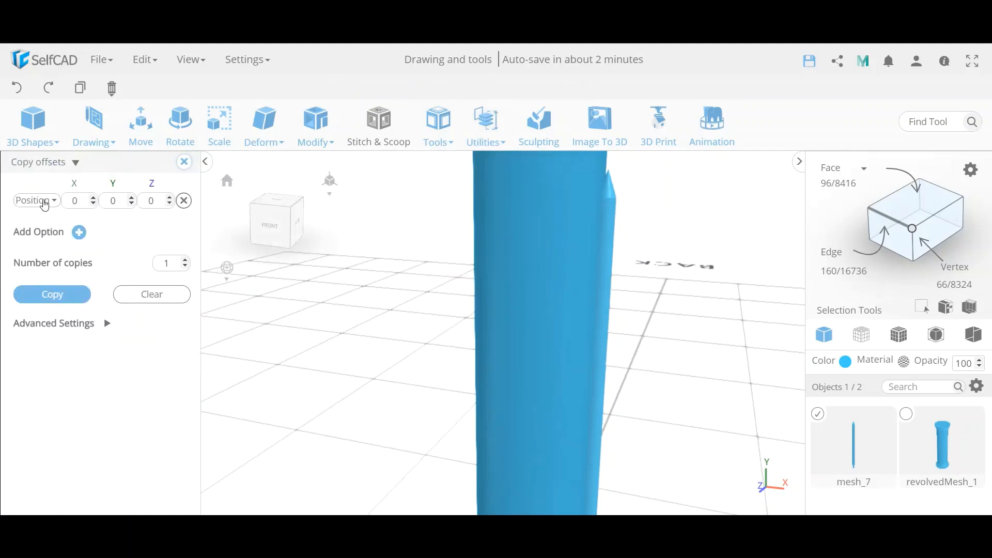
{"action": "left_click", "coordinate": [44, 203]}
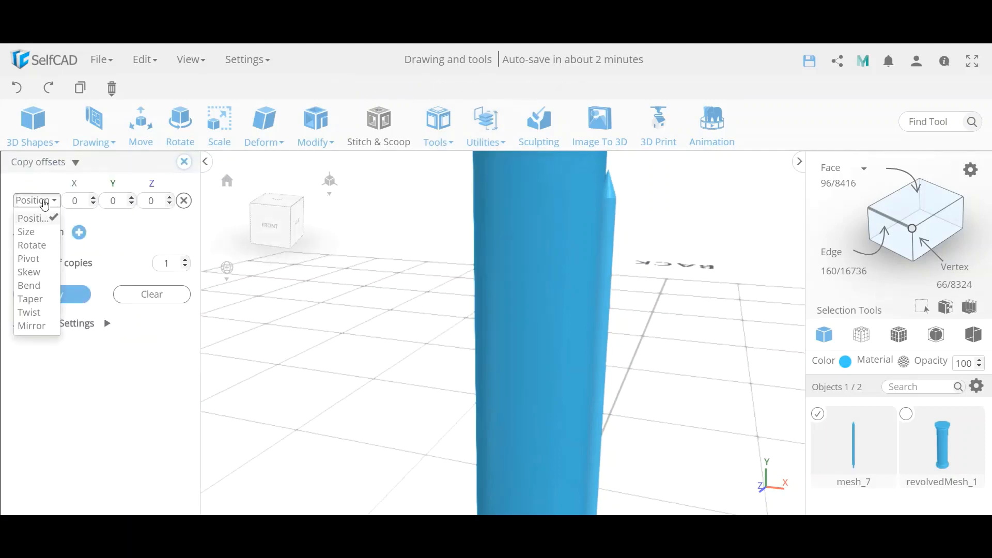
{"action": "left_click", "coordinate": [35, 260]}
{"action": "double_click", "coordinate": [167, 263]}
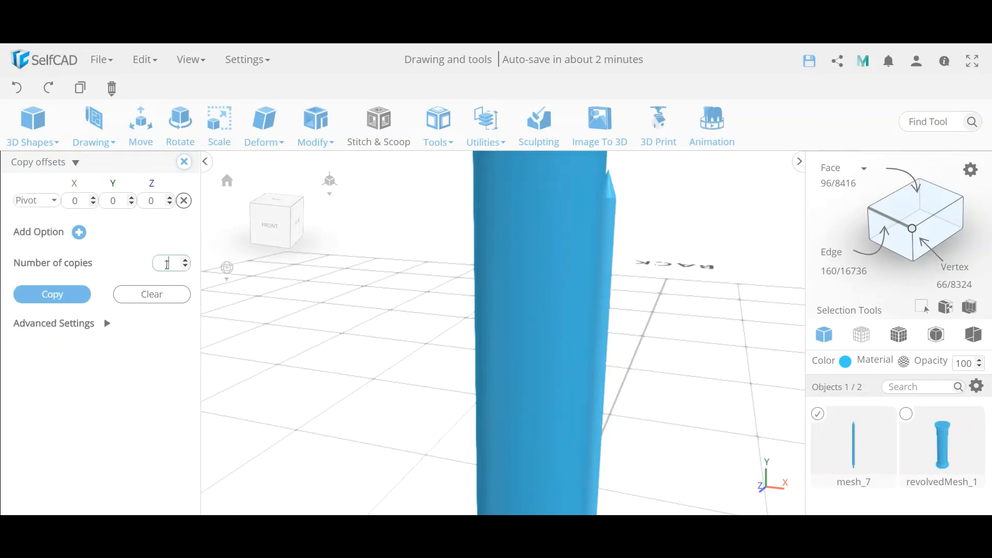
{"action": "left_click", "coordinate": [76, 296]}
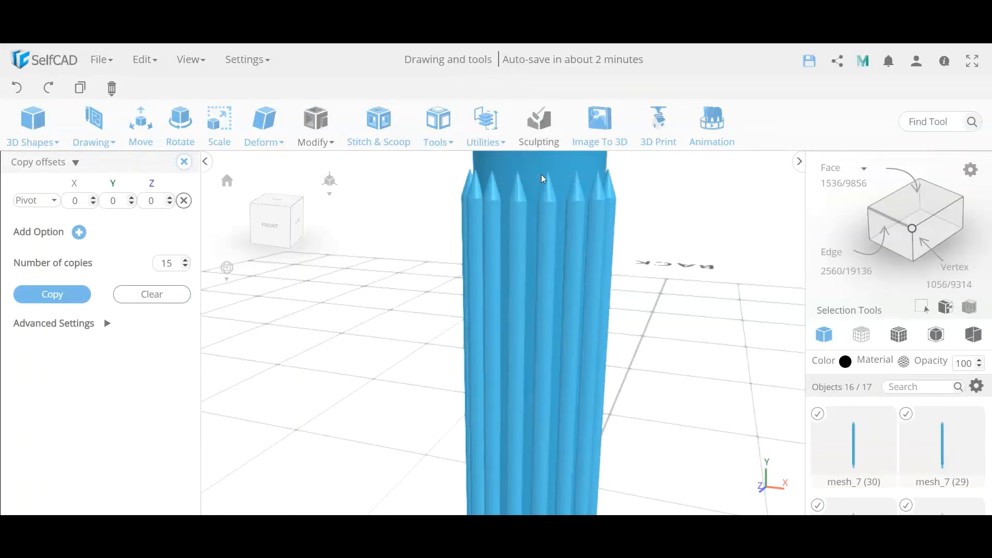
Merge the thin cylinder and all its copies into one object and close Copy Offsets
{"action": "left_click", "coordinate": [486, 126]}
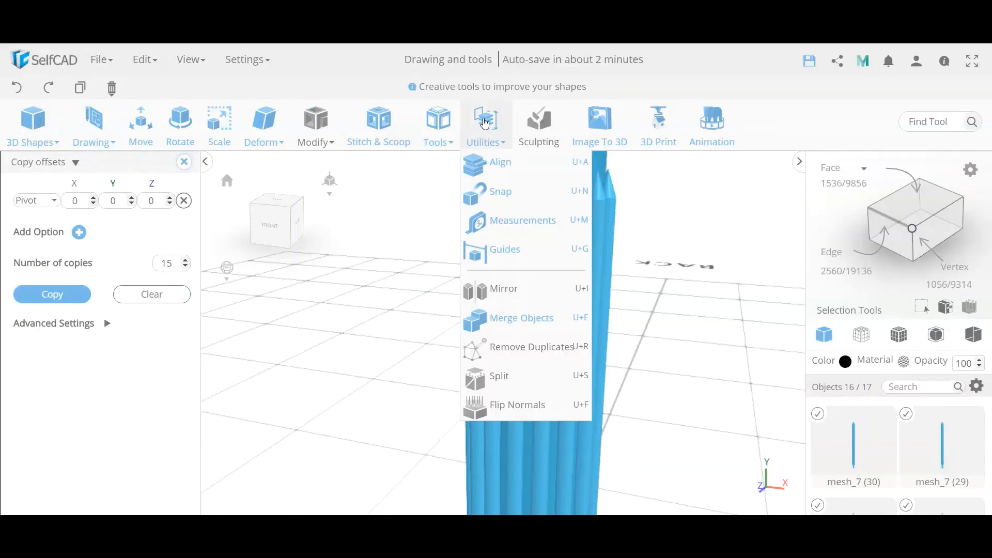
{"action": "left_click", "coordinate": [532, 321]}
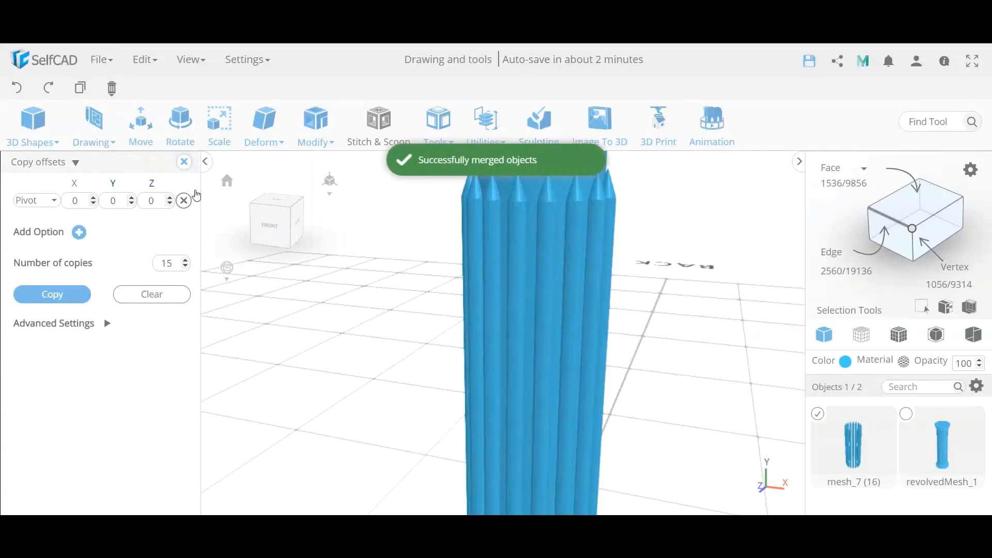
{"action": "left_click", "coordinate": [184, 162]}
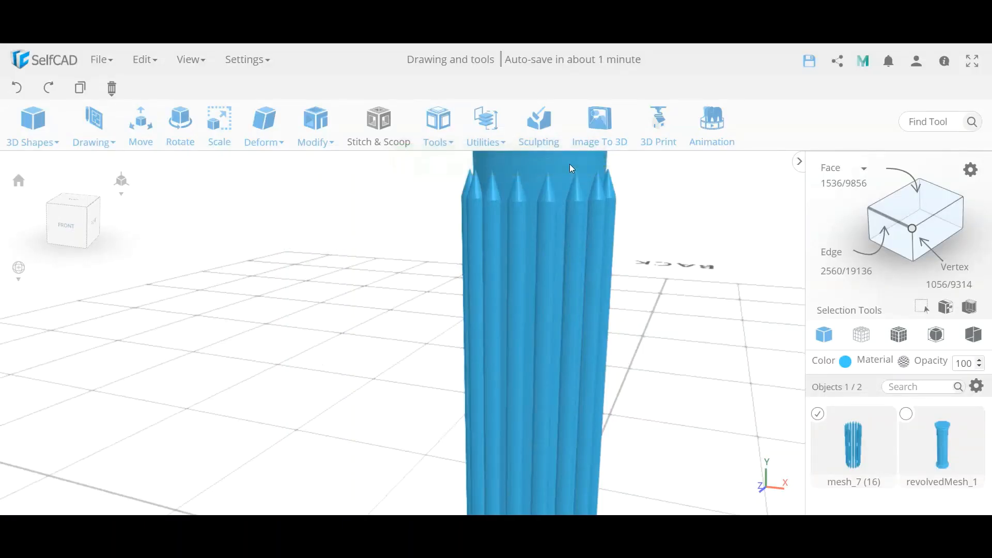
Subtract the merged ring of cylinders from the revolved column with Stitch & Scoop's Difference, and inspect the grooves
{"action": "left_click", "coordinate": [570, 164], "text": "shift"}
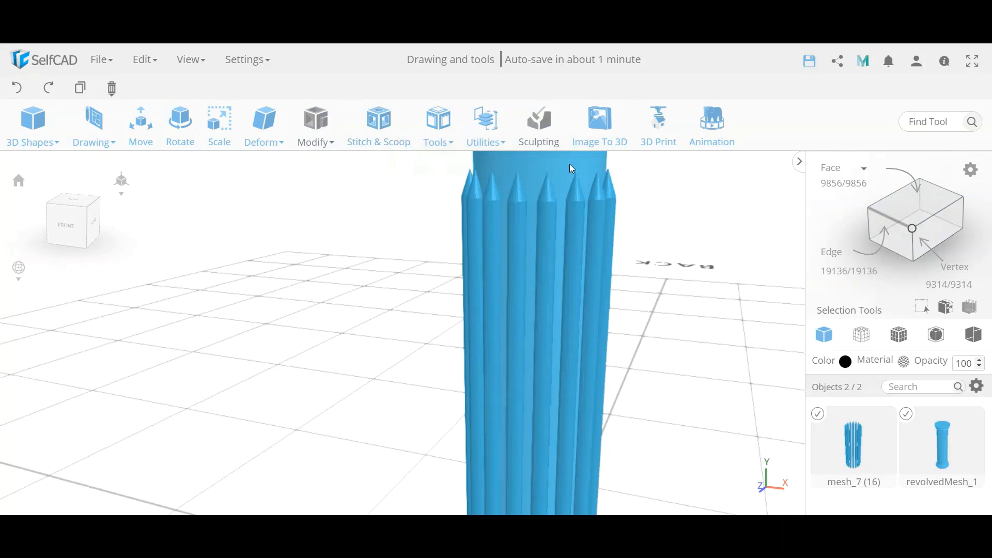
{"action": "left_click", "coordinate": [380, 136]}
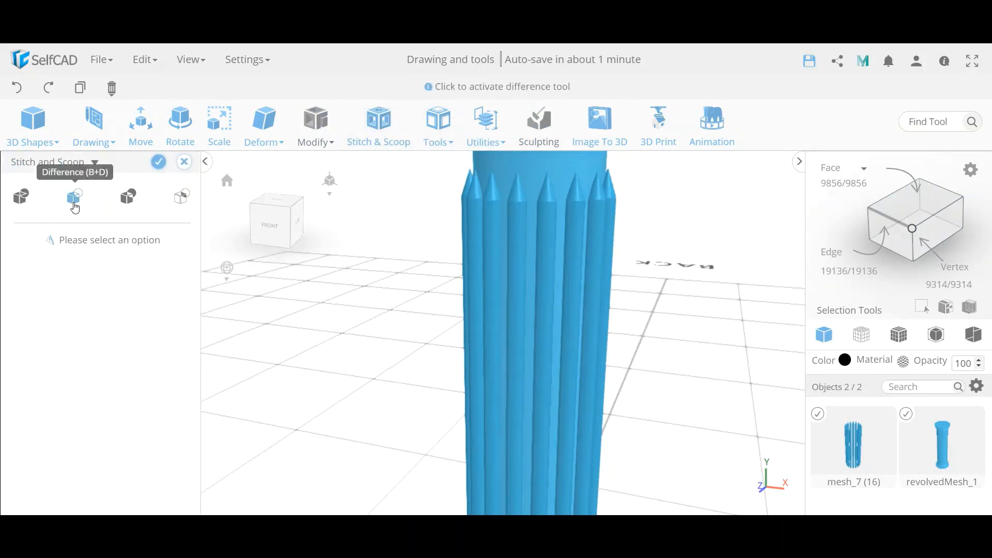
{"action": "left_click", "coordinate": [74, 204]}
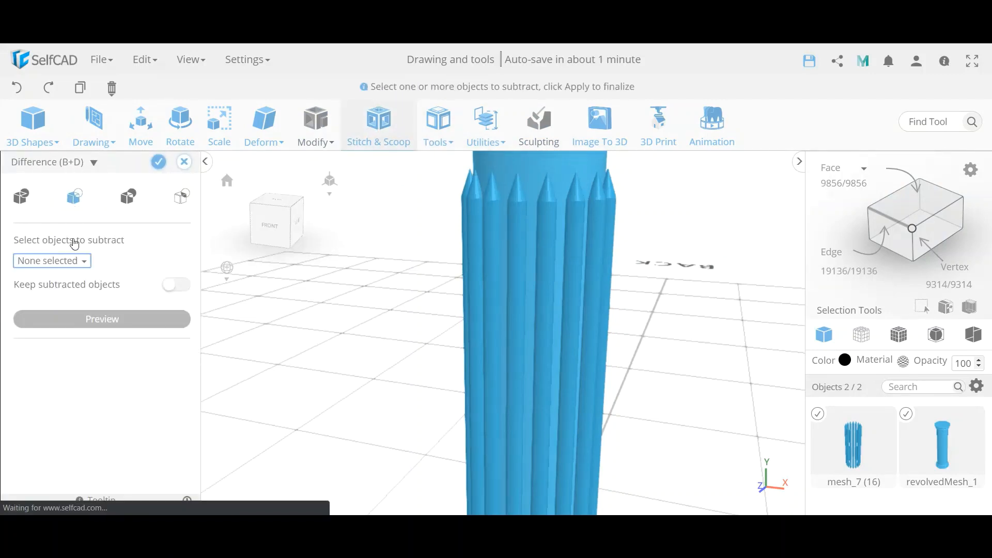
{"action": "left_click", "coordinate": [80, 264]}
{"action": "left_click", "coordinate": [24, 279]}
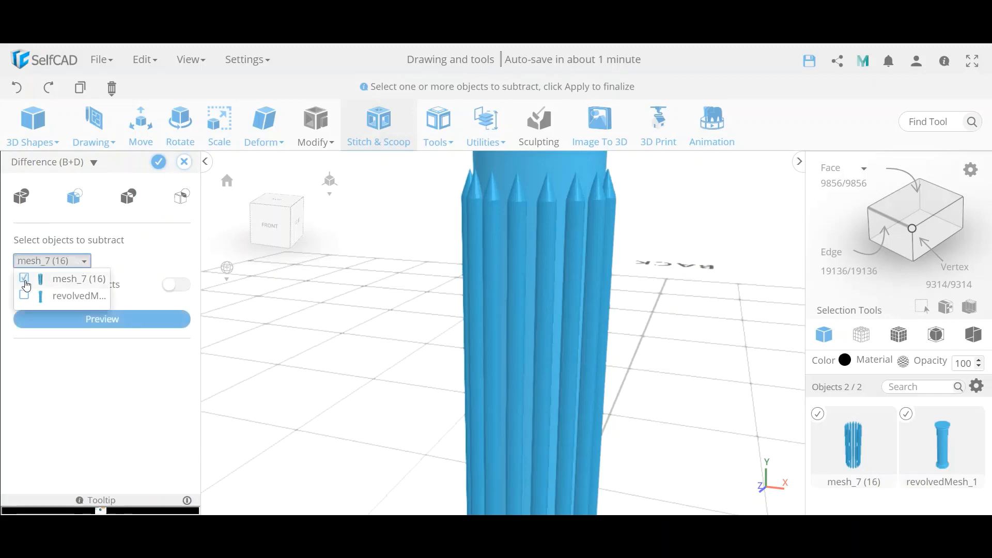
{"action": "left_click", "coordinate": [146, 256]}
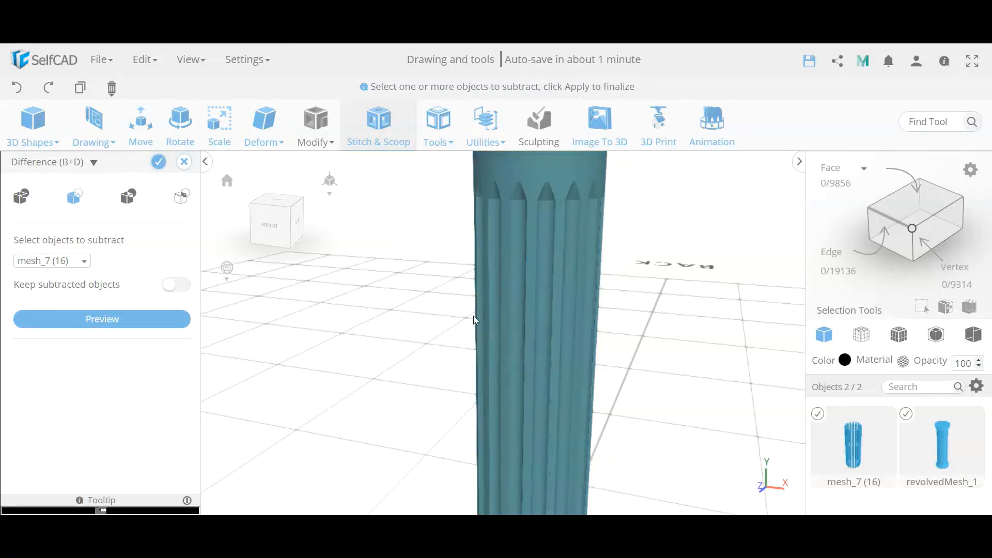
{"action": "left_click", "coordinate": [158, 163]}
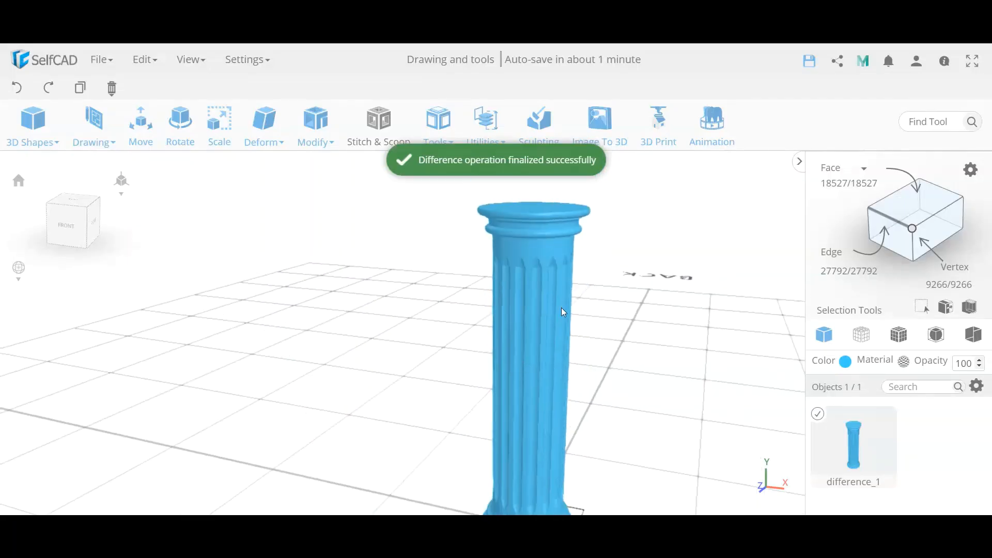
{"action": "scroll", "coordinate": [576, 443], "scroll_direction": "down", "scroll_amount": 3}
{"action": "scroll", "coordinate": [546, 496], "scroll_direction": "up", "scroll_amount": 4}
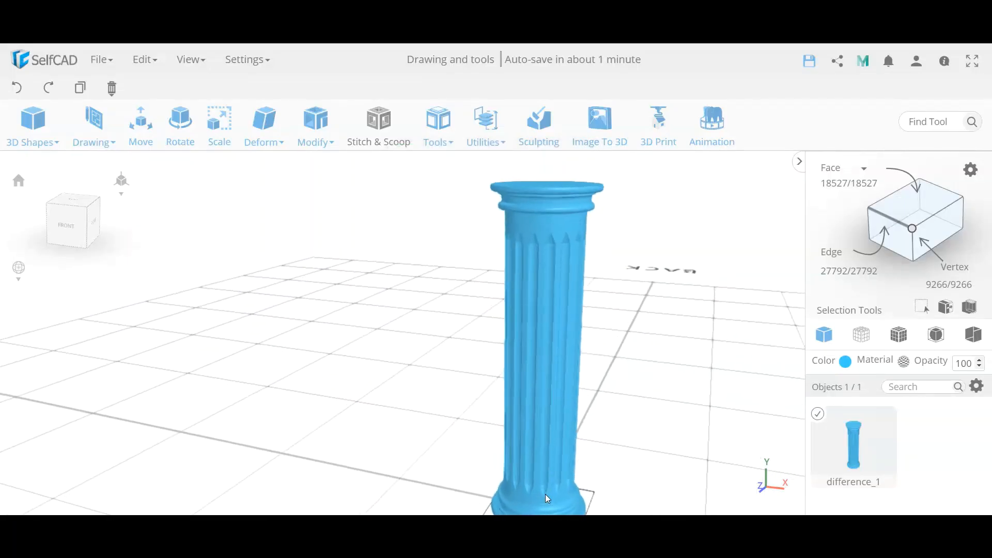
{"action": "scroll", "coordinate": [547, 495], "scroll_direction": "up", "scroll_amount": 5}
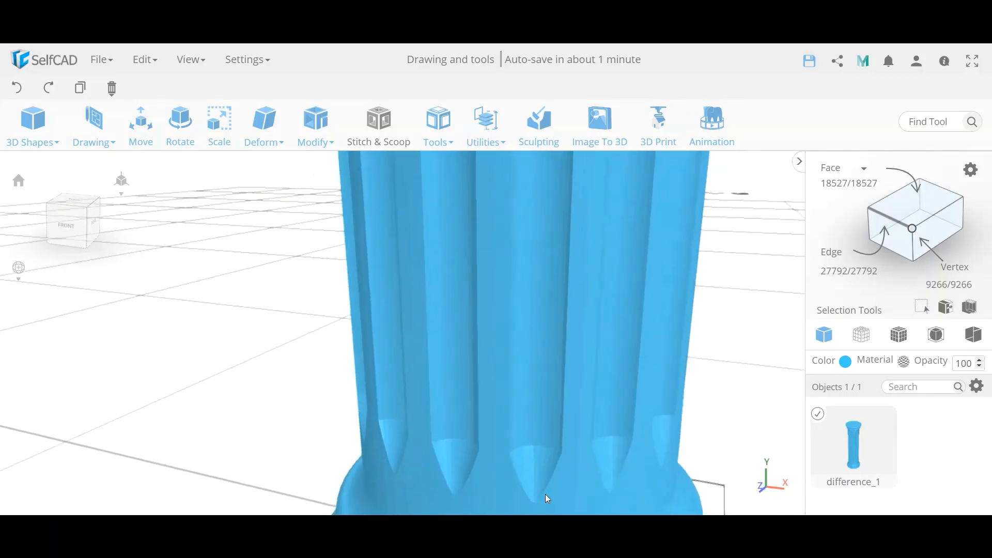
Examine the pointed lower ends of the column's flutes up close, and view the whole fluted column from other sides and above
{"action": "scroll", "coordinate": [547, 498], "scroll_direction": "down", "scroll_amount": 6}
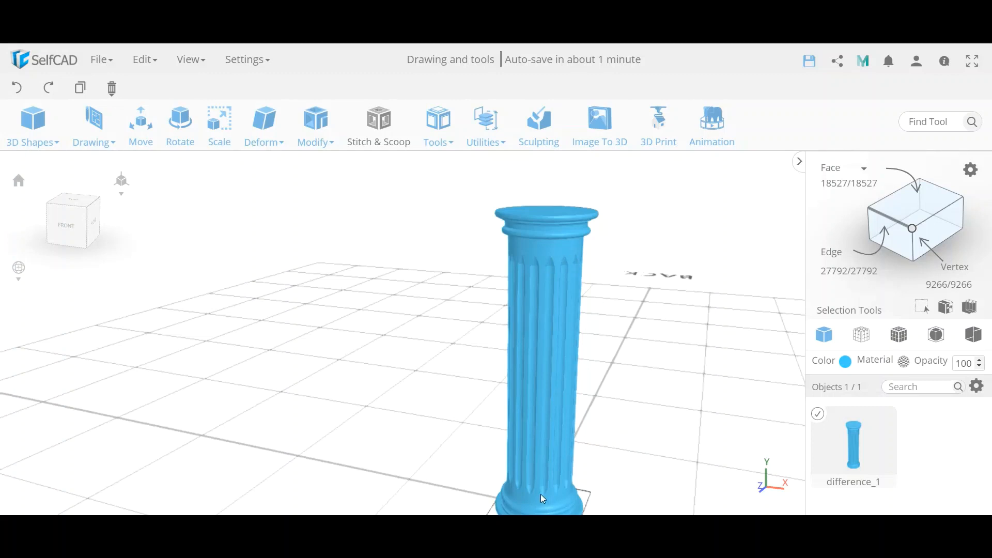
{"action": "scroll", "coordinate": [540, 494], "scroll_direction": "up", "scroll_amount": 5}
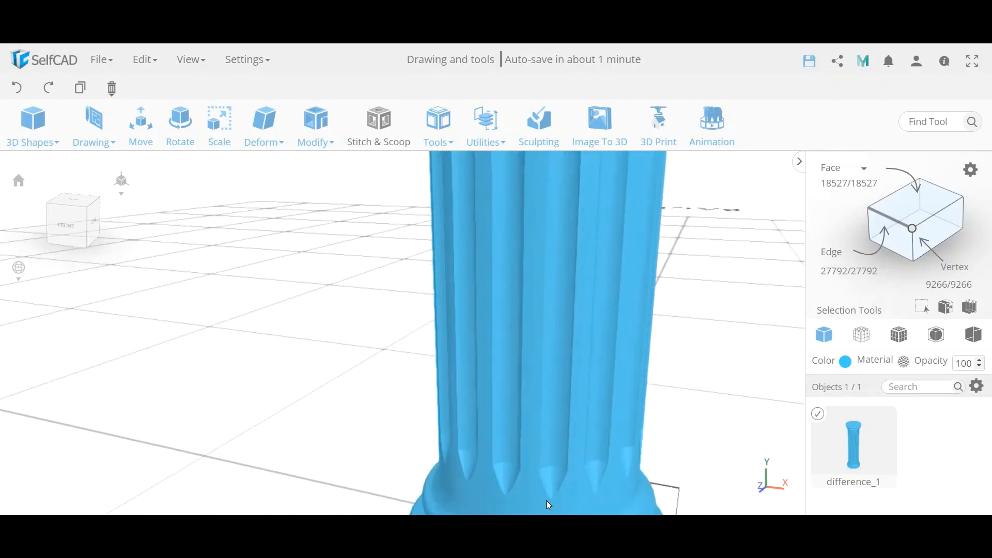
{"action": "scroll", "coordinate": [547, 500], "scroll_direction": "up", "scroll_amount": 4}
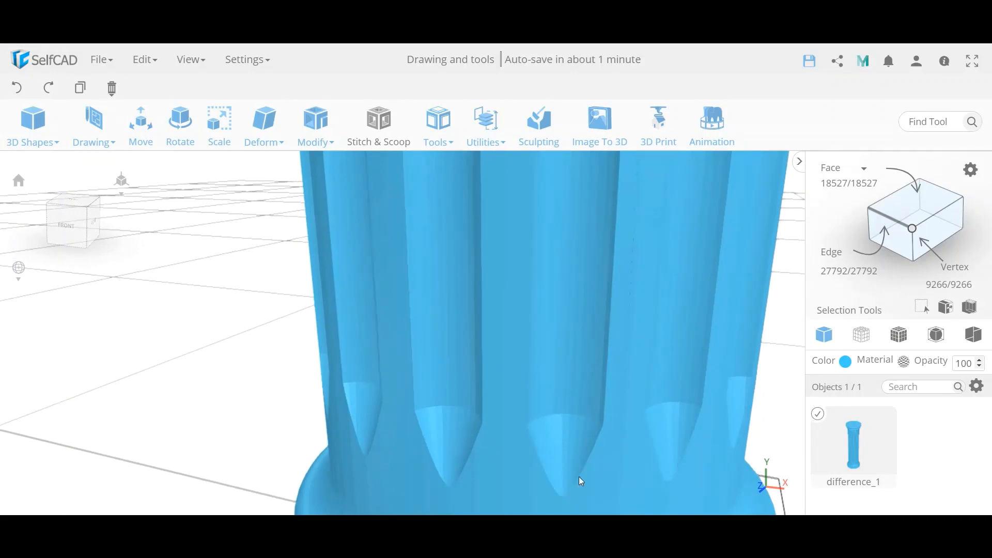
{"action": "scroll", "coordinate": [575, 411], "scroll_direction": "down", "scroll_amount": 8}
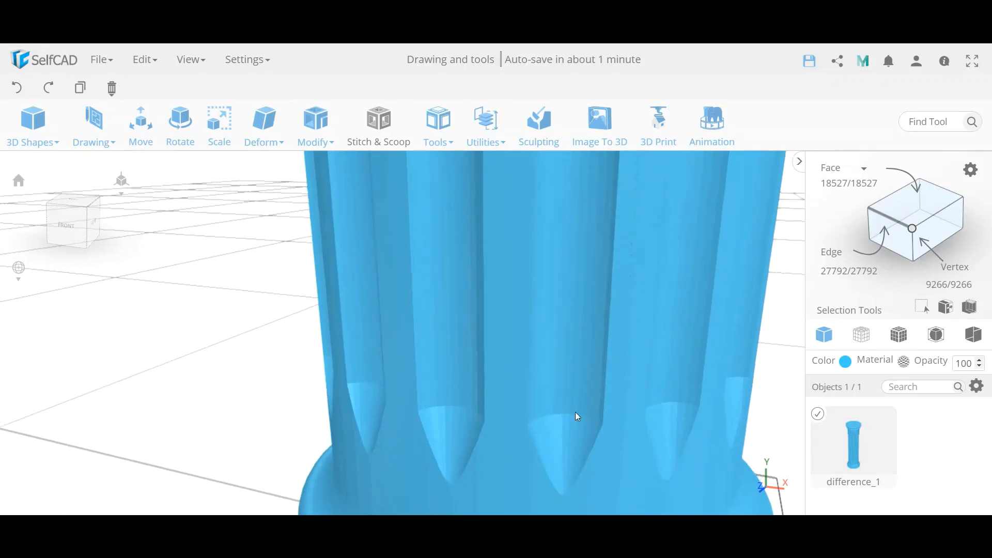
{"action": "scroll", "coordinate": [575, 411], "scroll_direction": "down", "scroll_amount": 2}
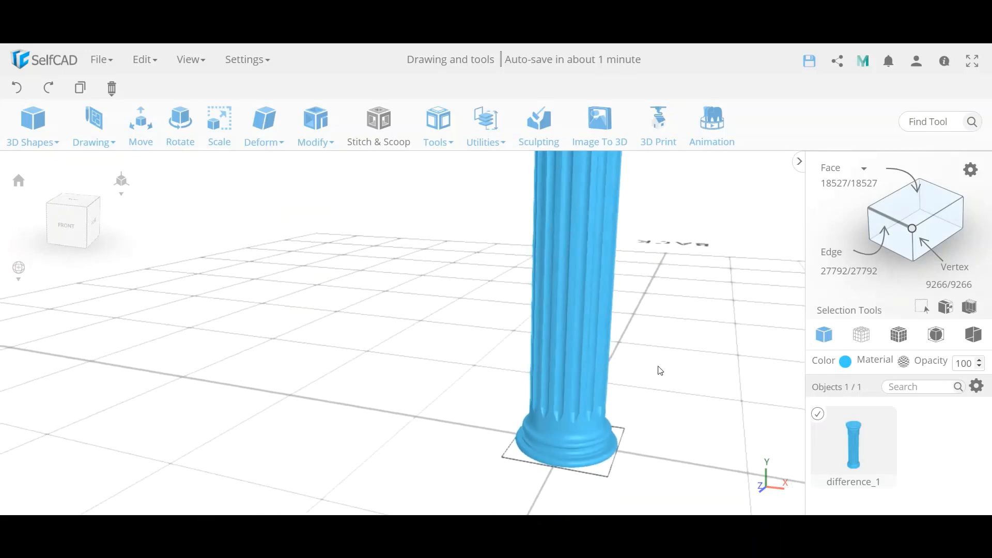
{"action": "right_click_drag", "start_coordinate": [658, 370], "coordinate": [451, 392]}
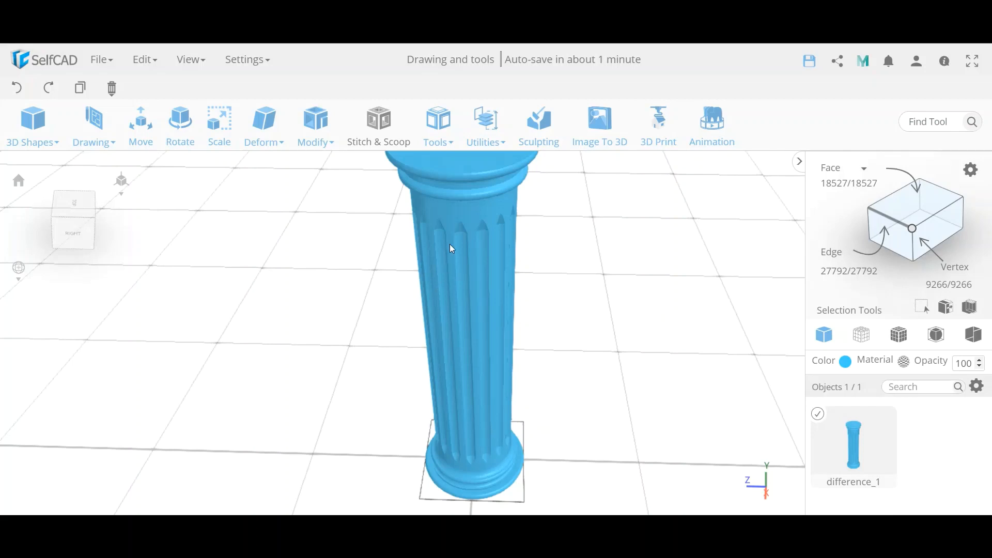
{"action": "scroll", "coordinate": [528, 334], "scroll_direction": "down", "scroll_amount": 3}
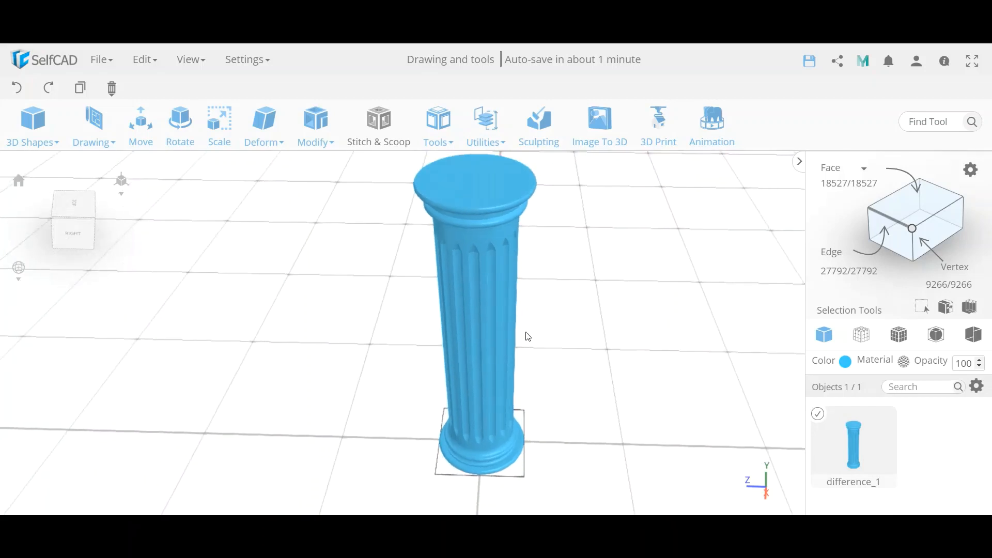
{"action": "right_click_drag", "start_coordinate": [558, 358], "coordinate": [485, 281]}
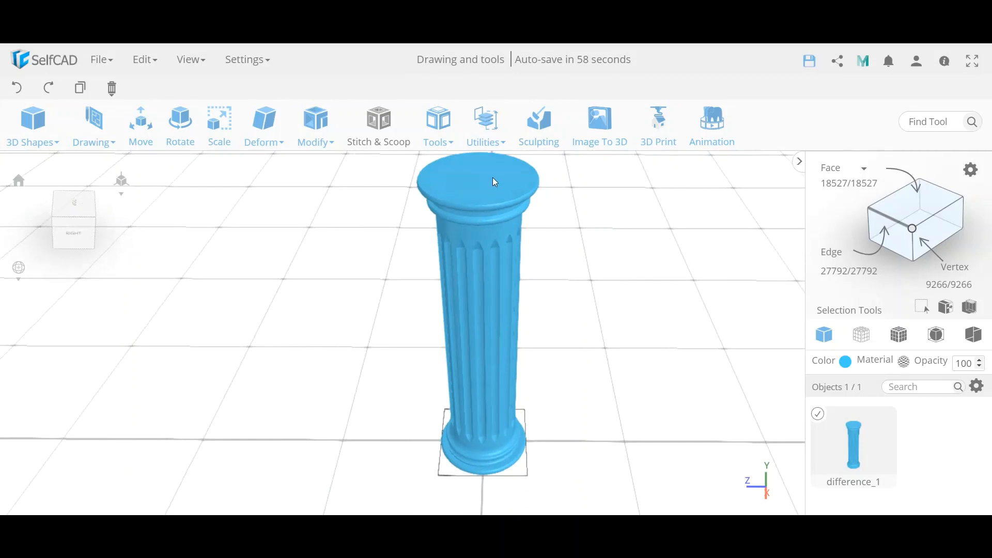